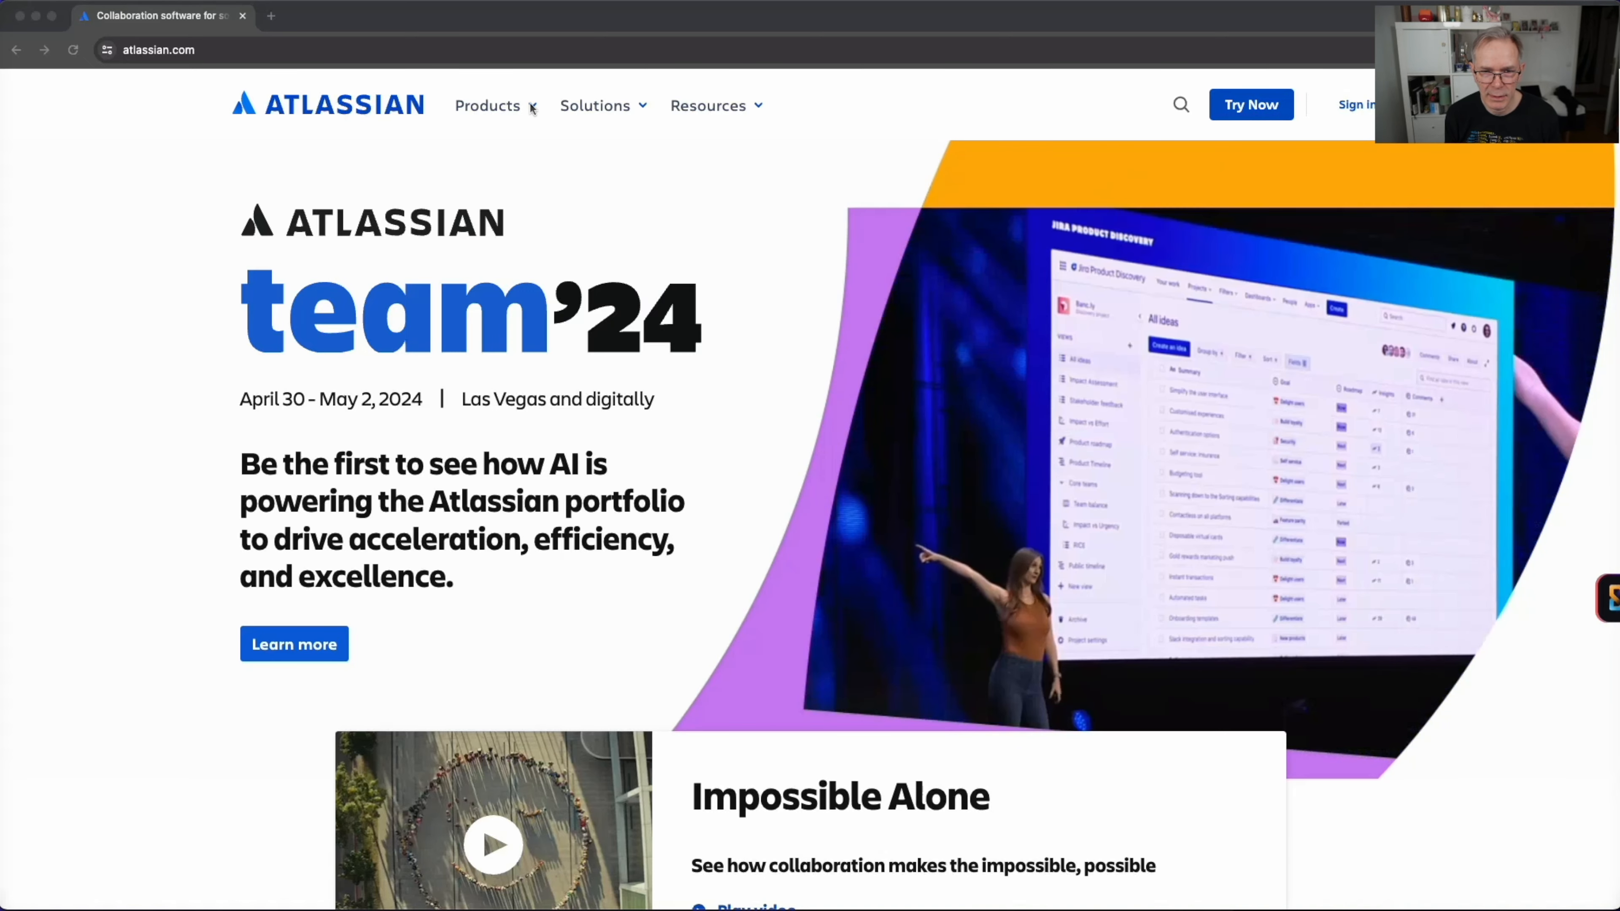
Look up Jira Software among the Atlassian products, sign in to the account and open the Jira Software site
{"action": "left_click", "coordinate": [532, 109]}
{"action": "left_click", "coordinate": [532, 106]}
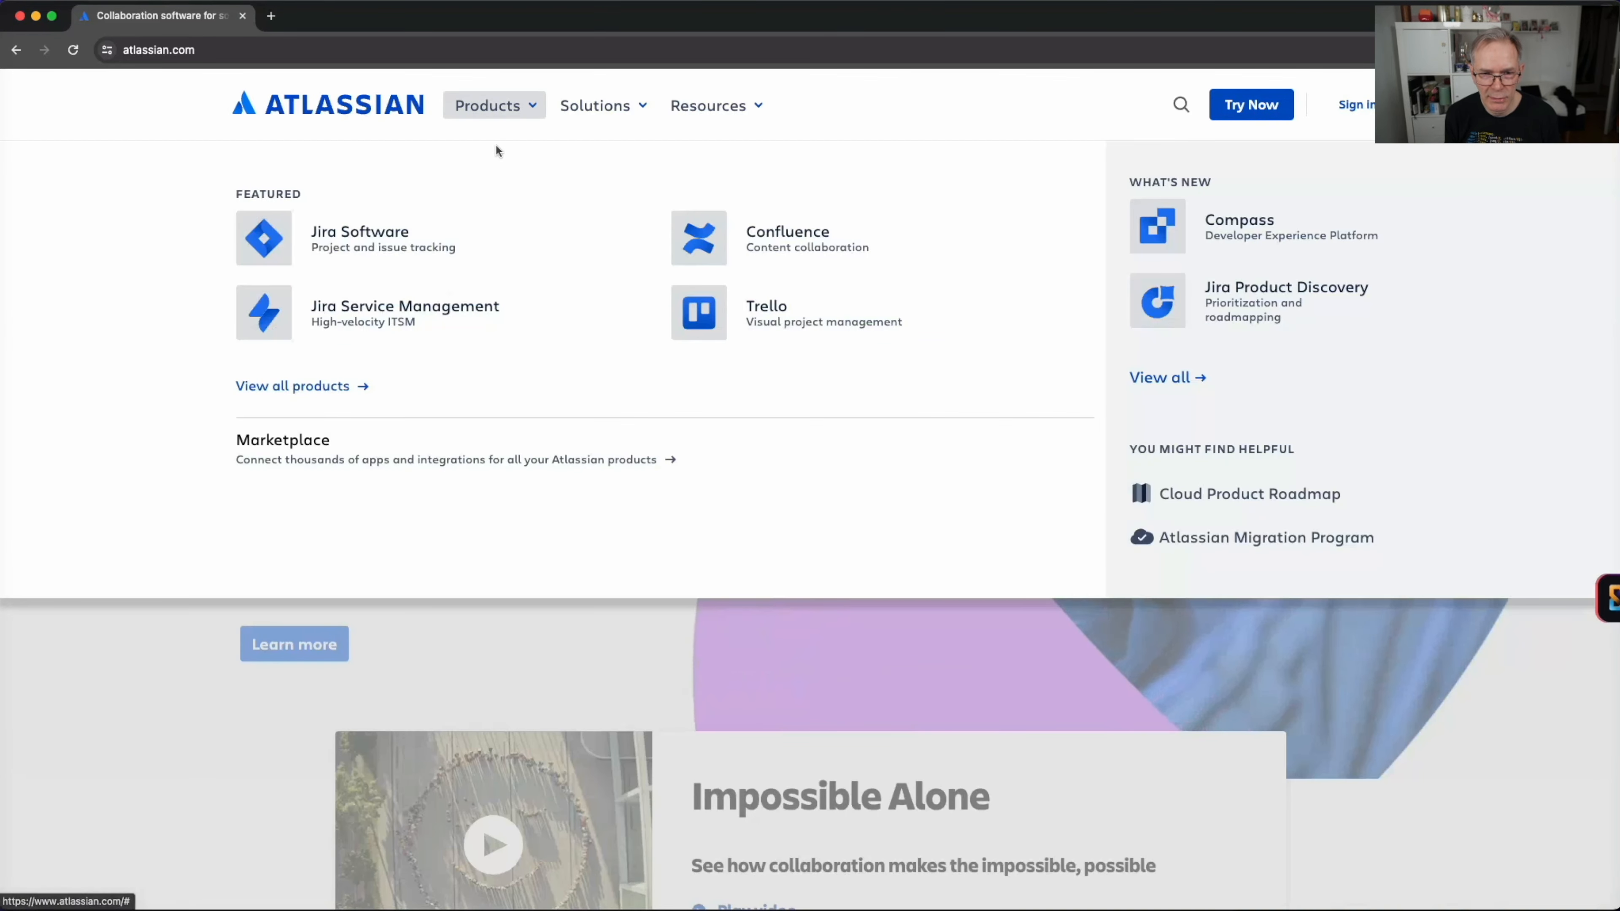
{"action": "left_click", "coordinate": [377, 241]}
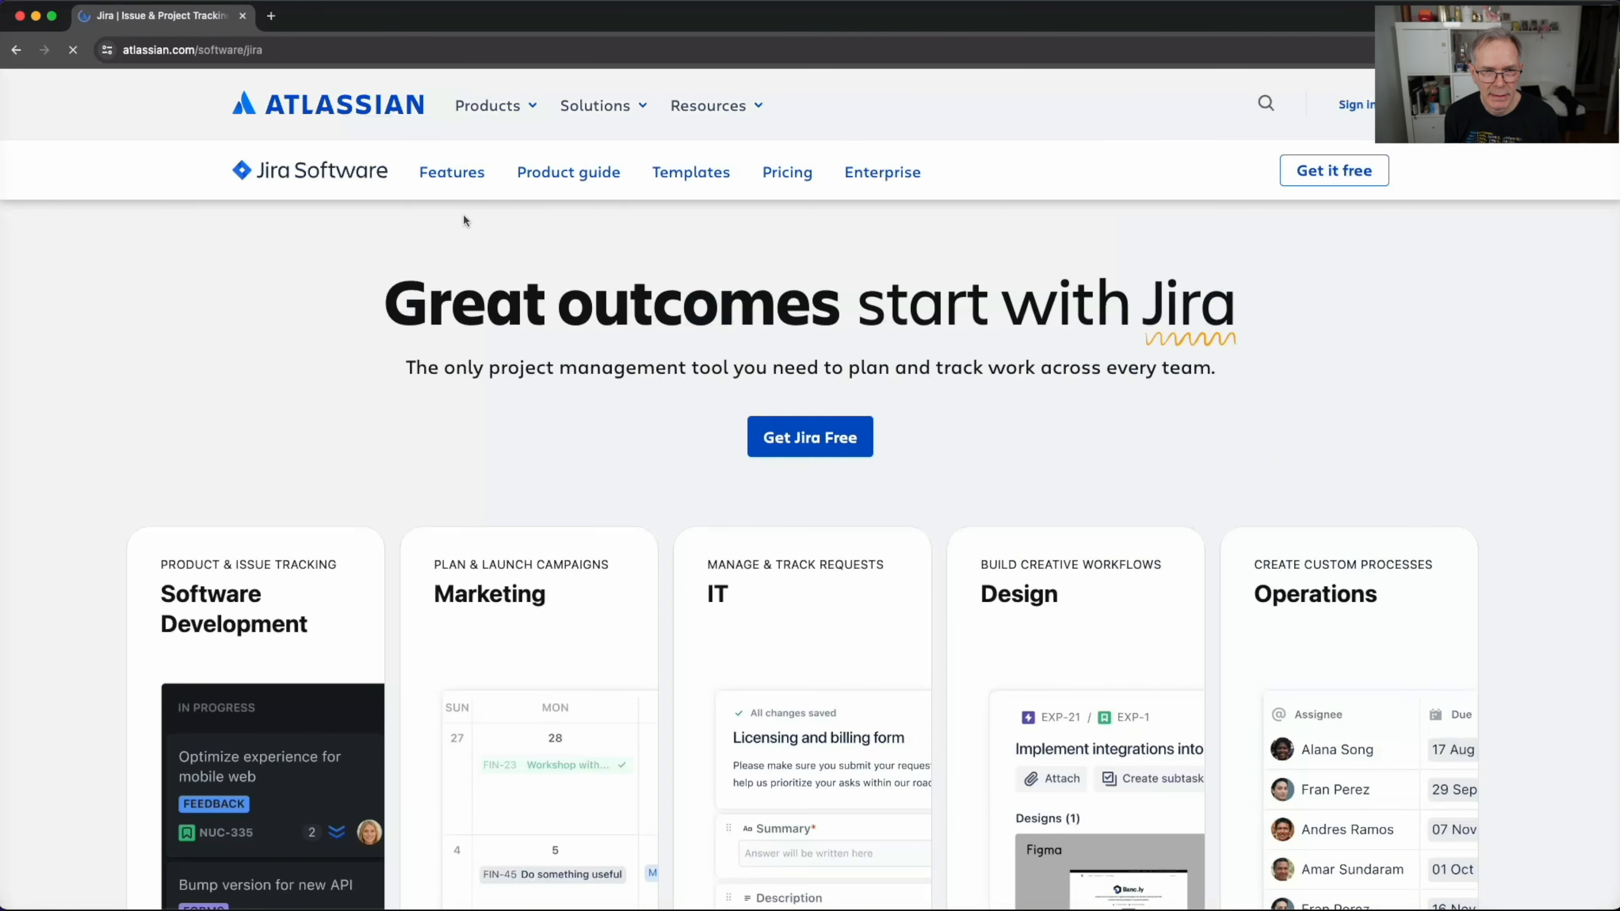
{"action": "left_click", "coordinate": [1350, 104]}
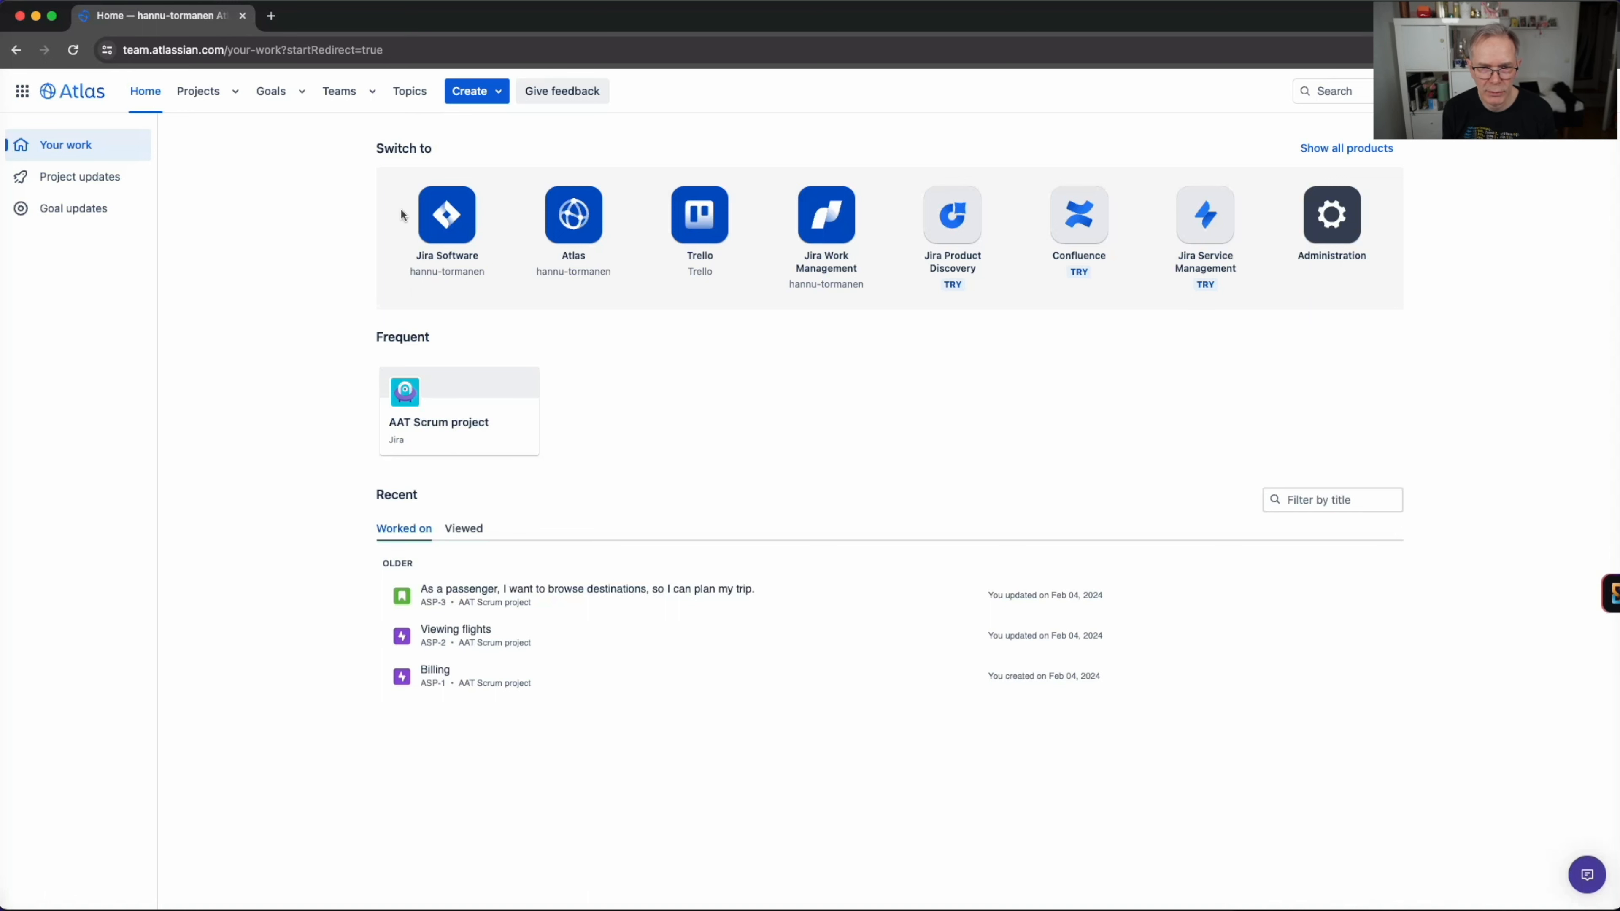
{"action": "left_click", "coordinate": [433, 216]}
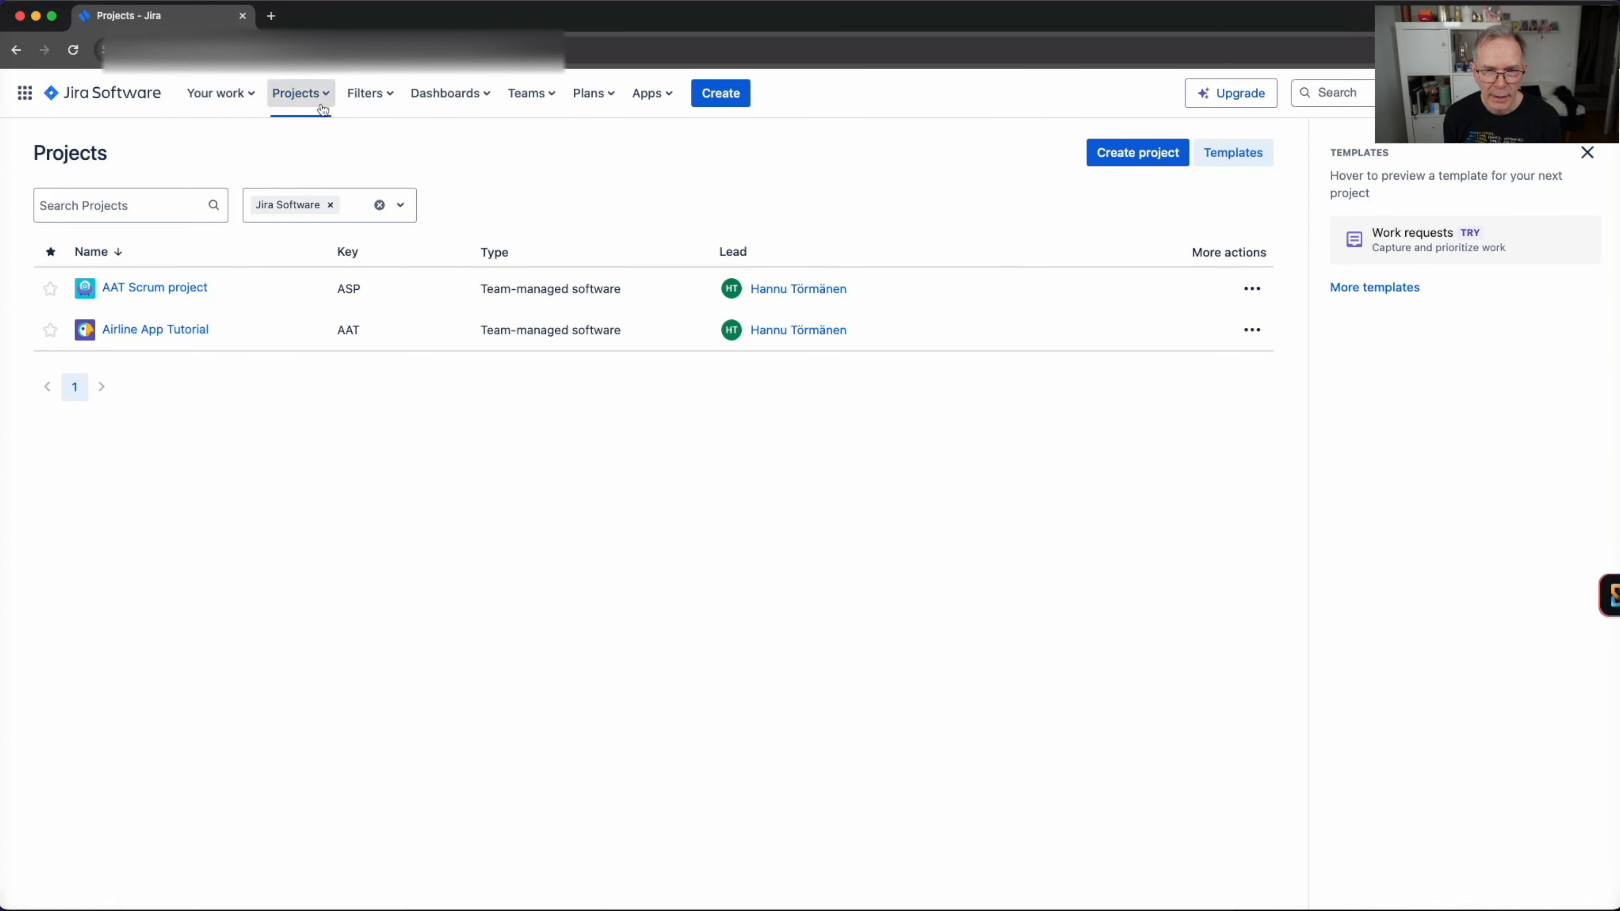
Start creating a new project and show the Software development templates
{"action": "left_click", "coordinate": [318, 96]}
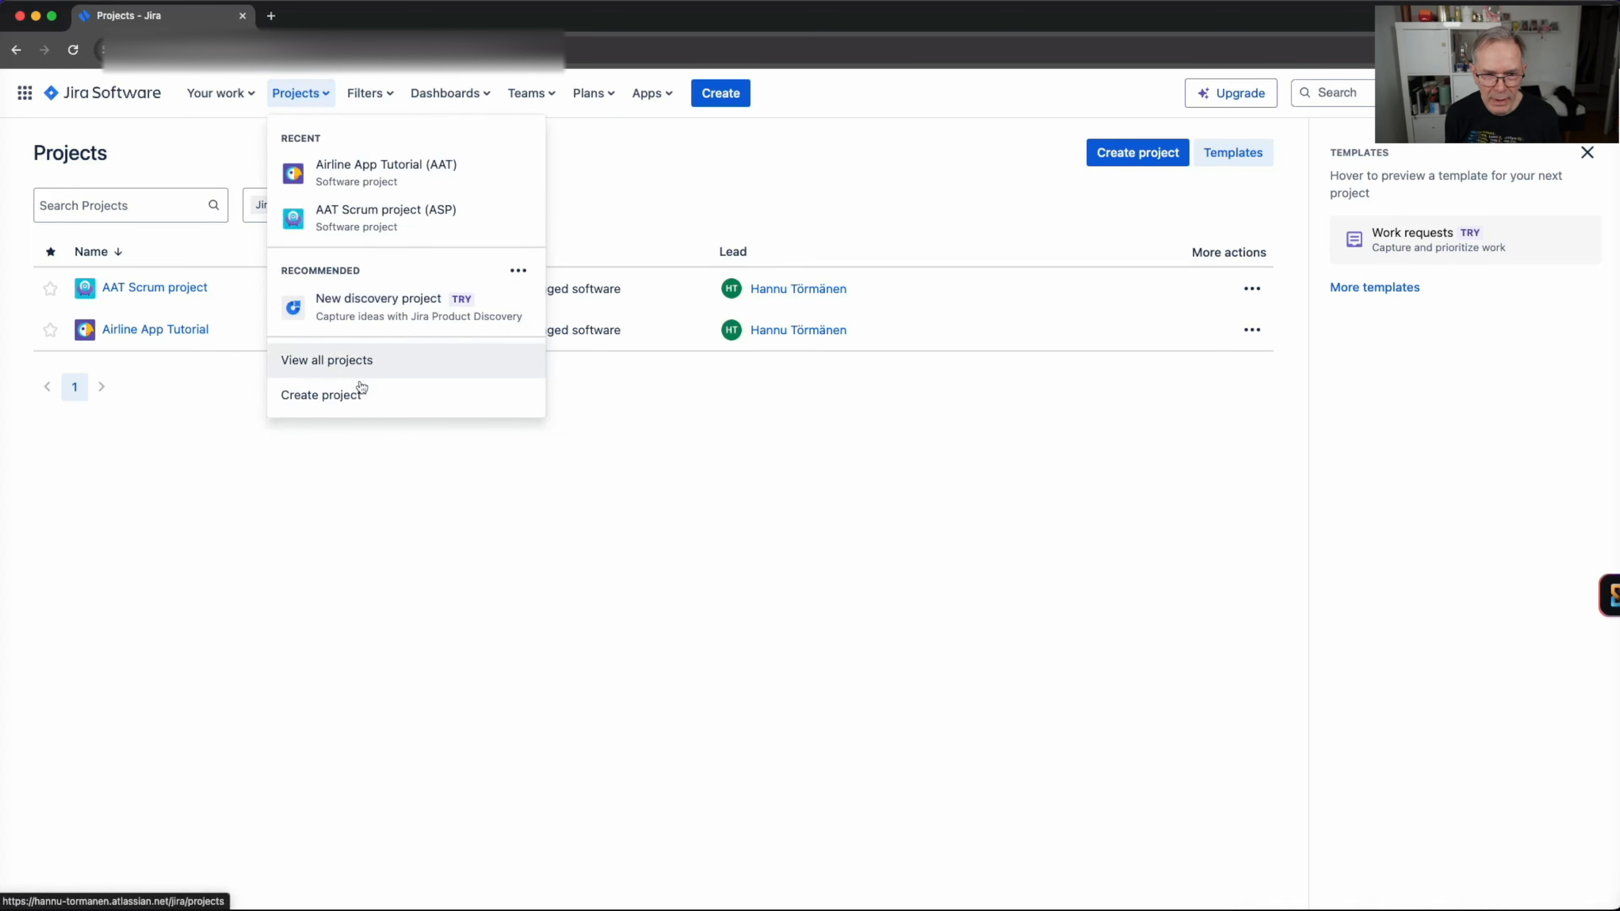
{"action": "left_click", "coordinate": [361, 394]}
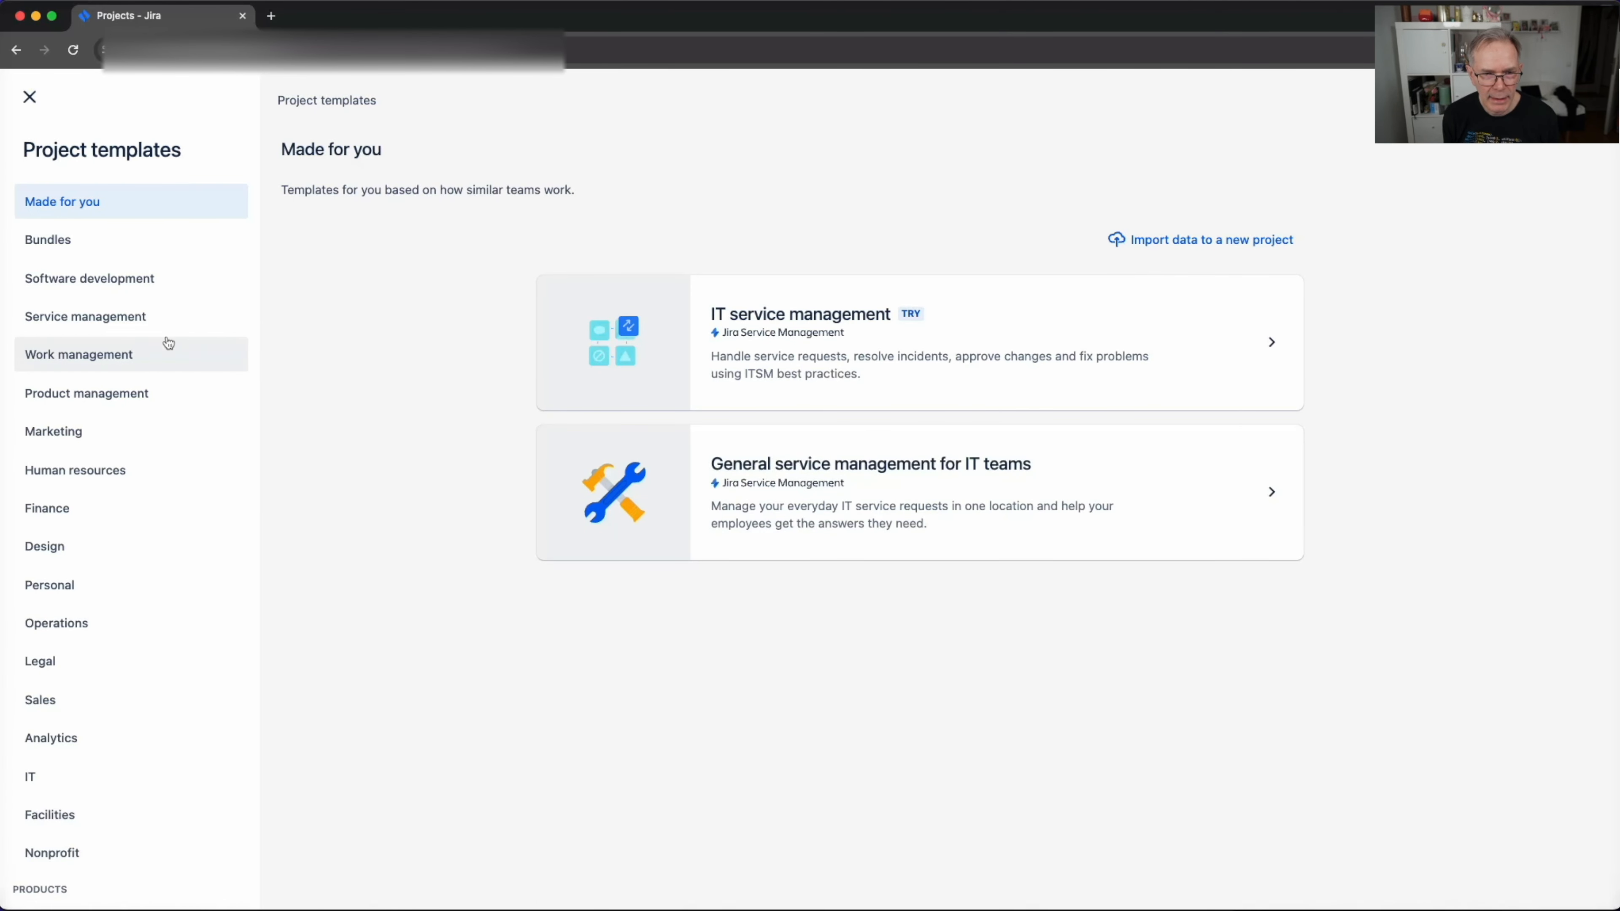
{"action": "left_click", "coordinate": [104, 281]}
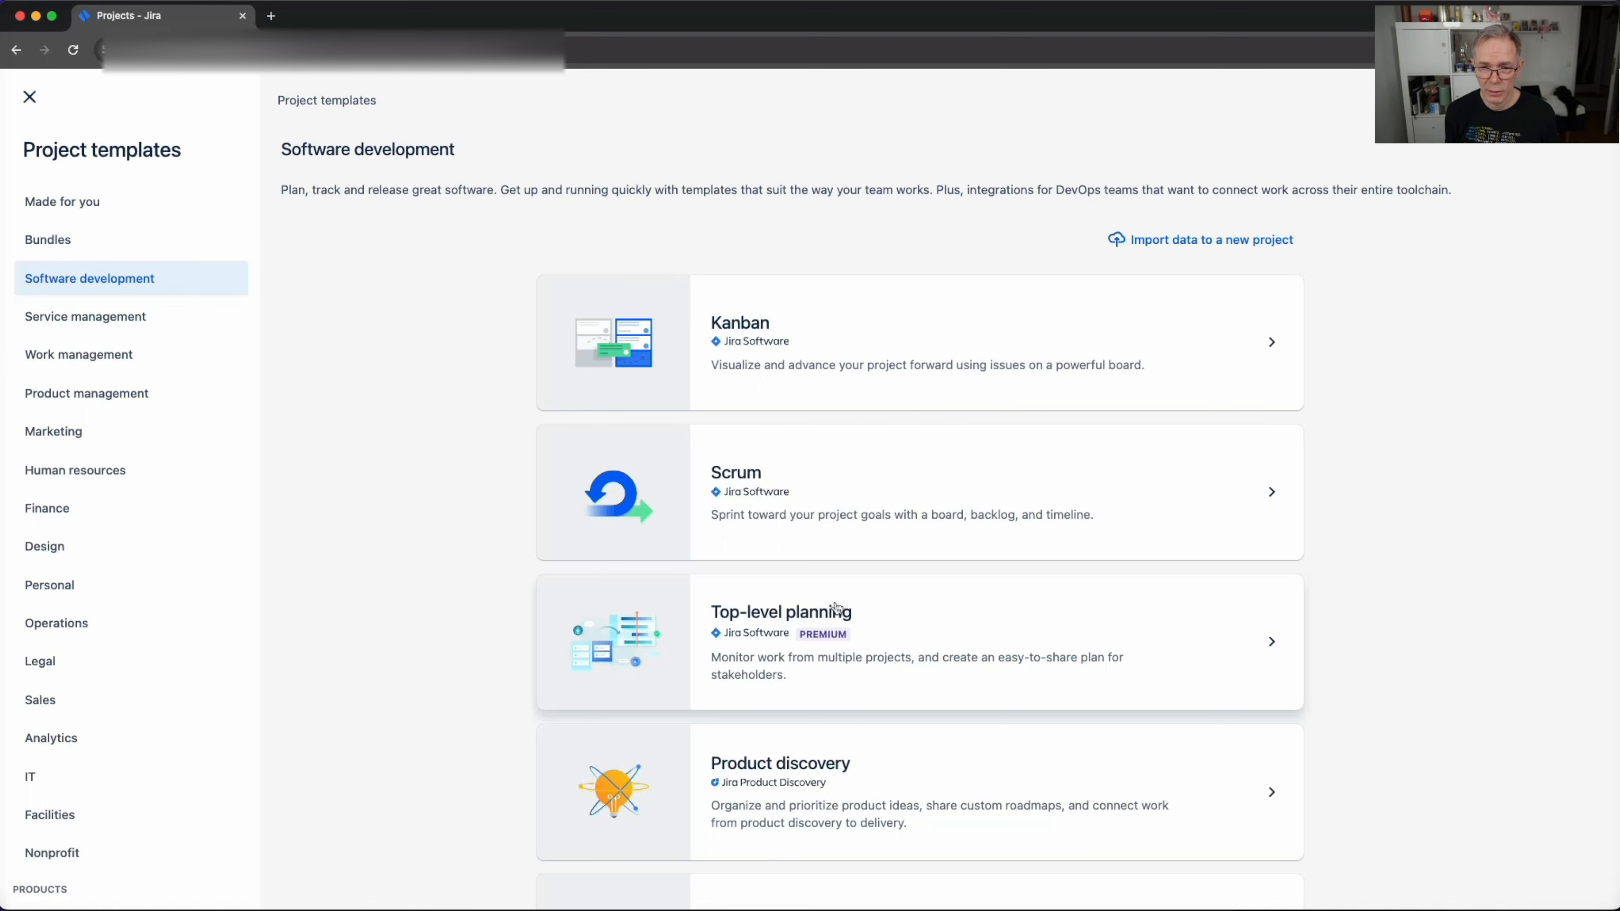
Review the software development templates and use the Kanban template for the new project
{"action": "scroll", "coordinate": [832, 620], "scroll_direction": "down", "scroll_amount": 3}
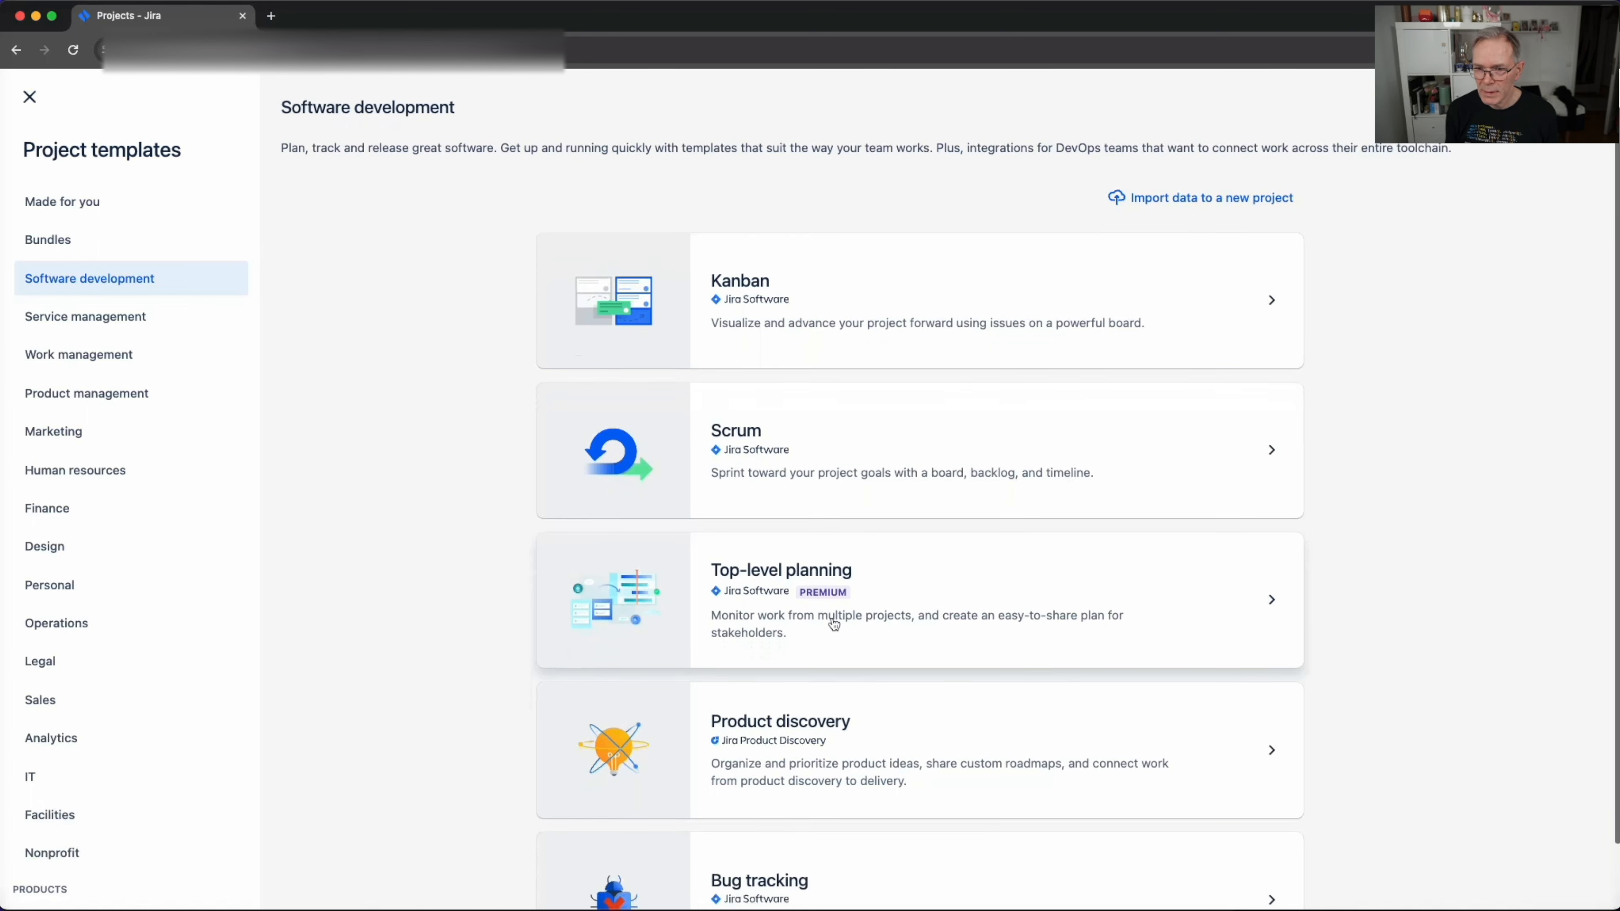
{"action": "scroll", "coordinate": [835, 624], "scroll_direction": "up", "scroll_amount": 2}
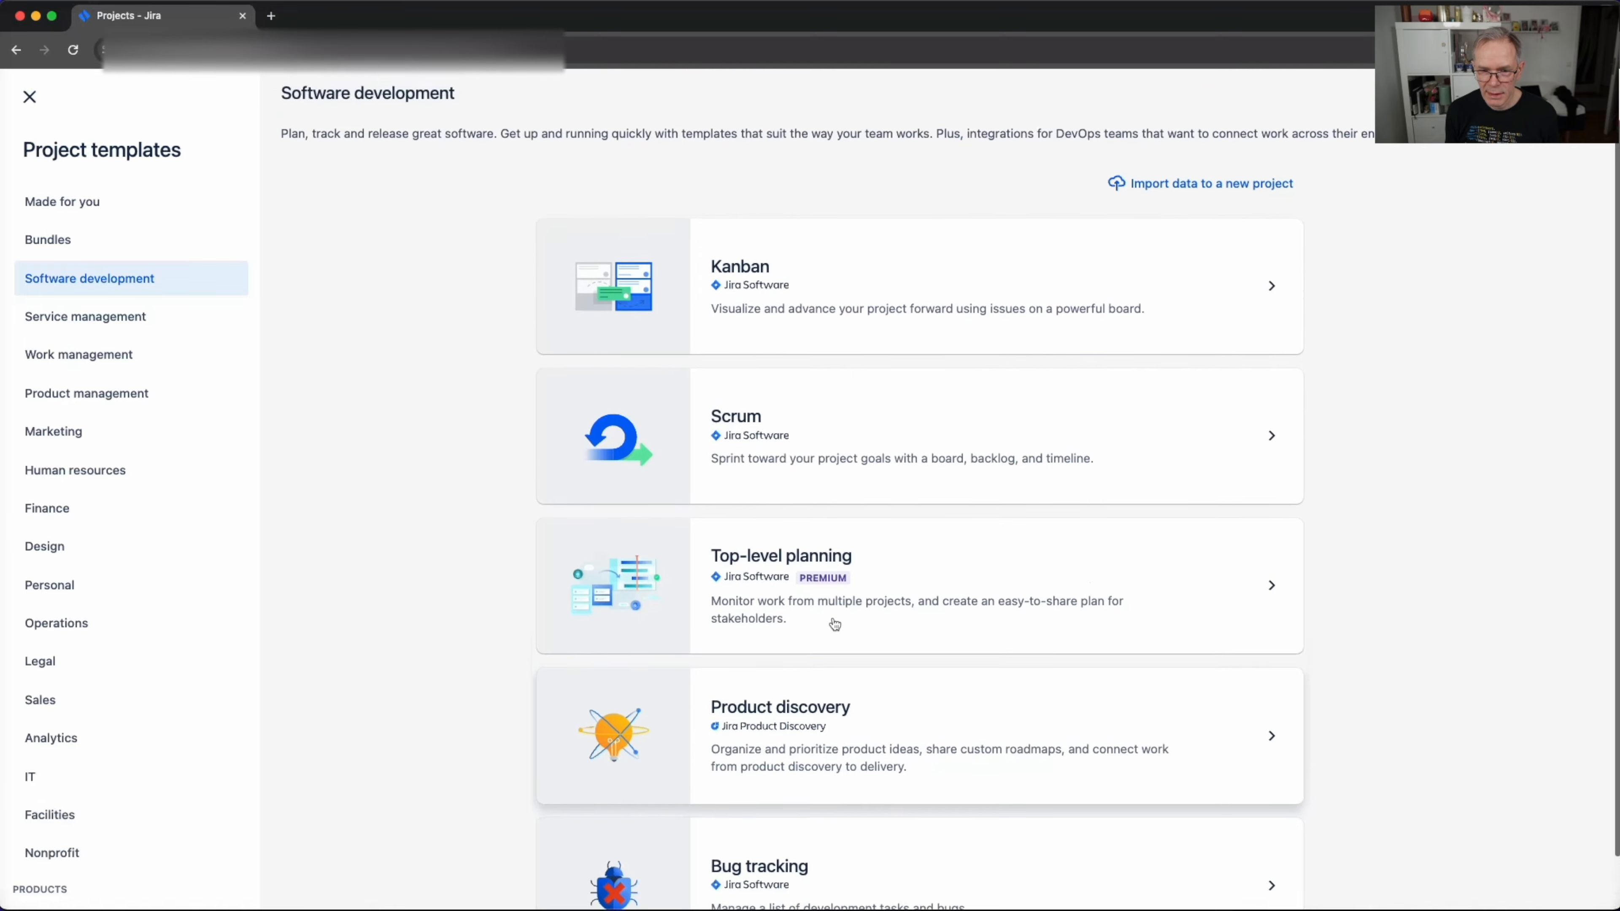
{"action": "scroll", "coordinate": [833, 622], "scroll_direction": "down", "scroll_amount": 1}
{"action": "scroll", "coordinate": [833, 621], "scroll_direction": "down", "scroll_amount": 1}
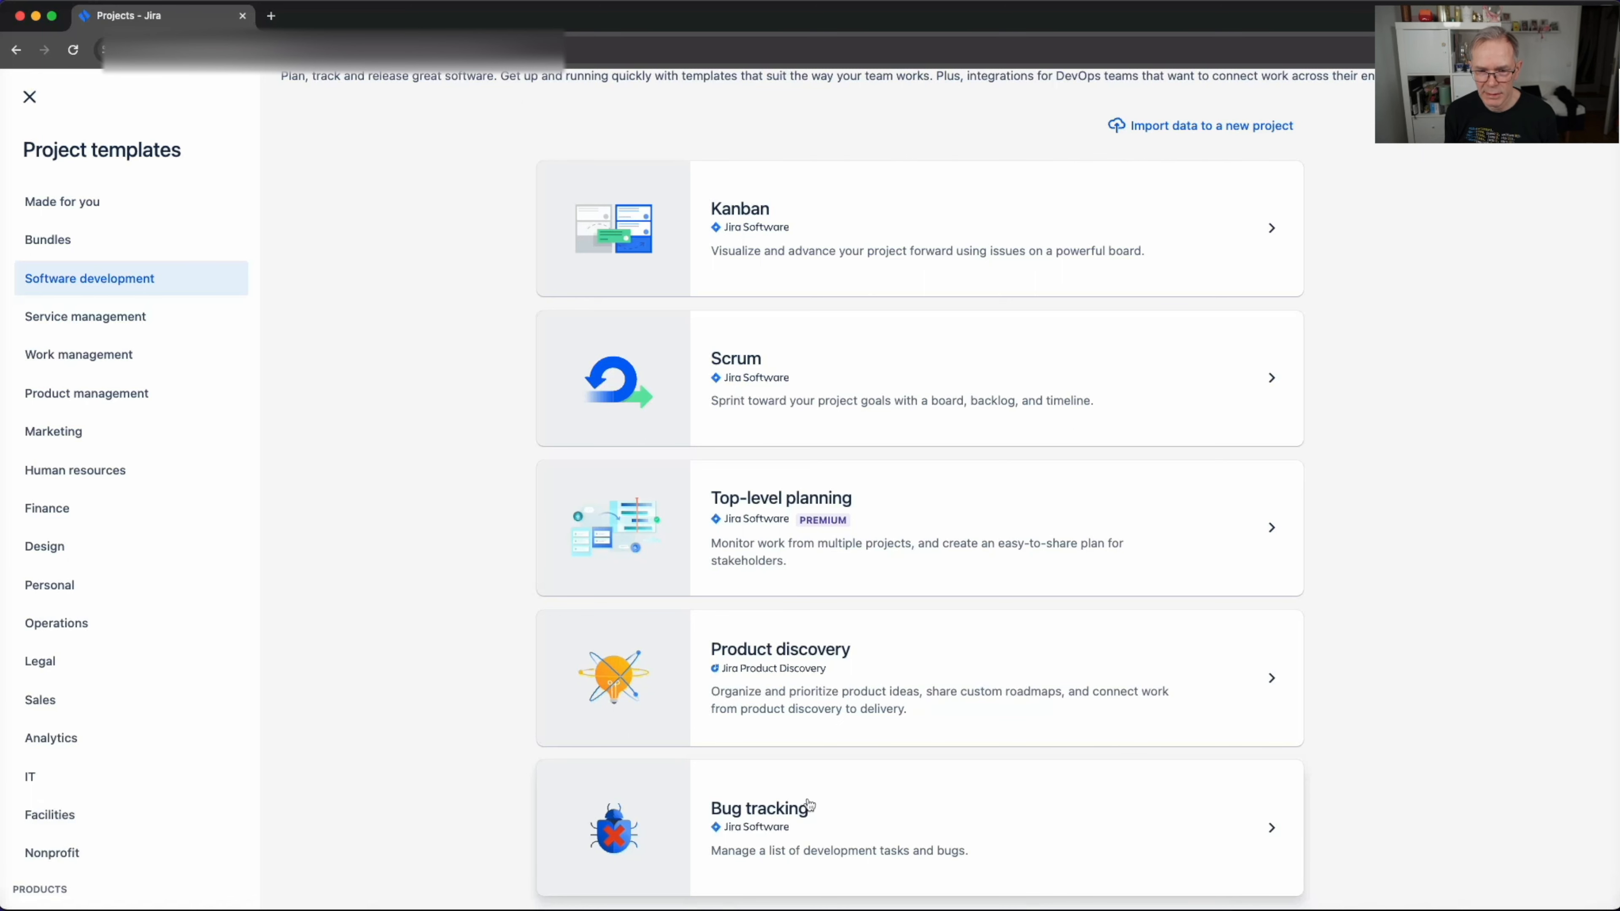
{"action": "scroll", "coordinate": [809, 805], "scroll_direction": "up", "scroll_amount": 3}
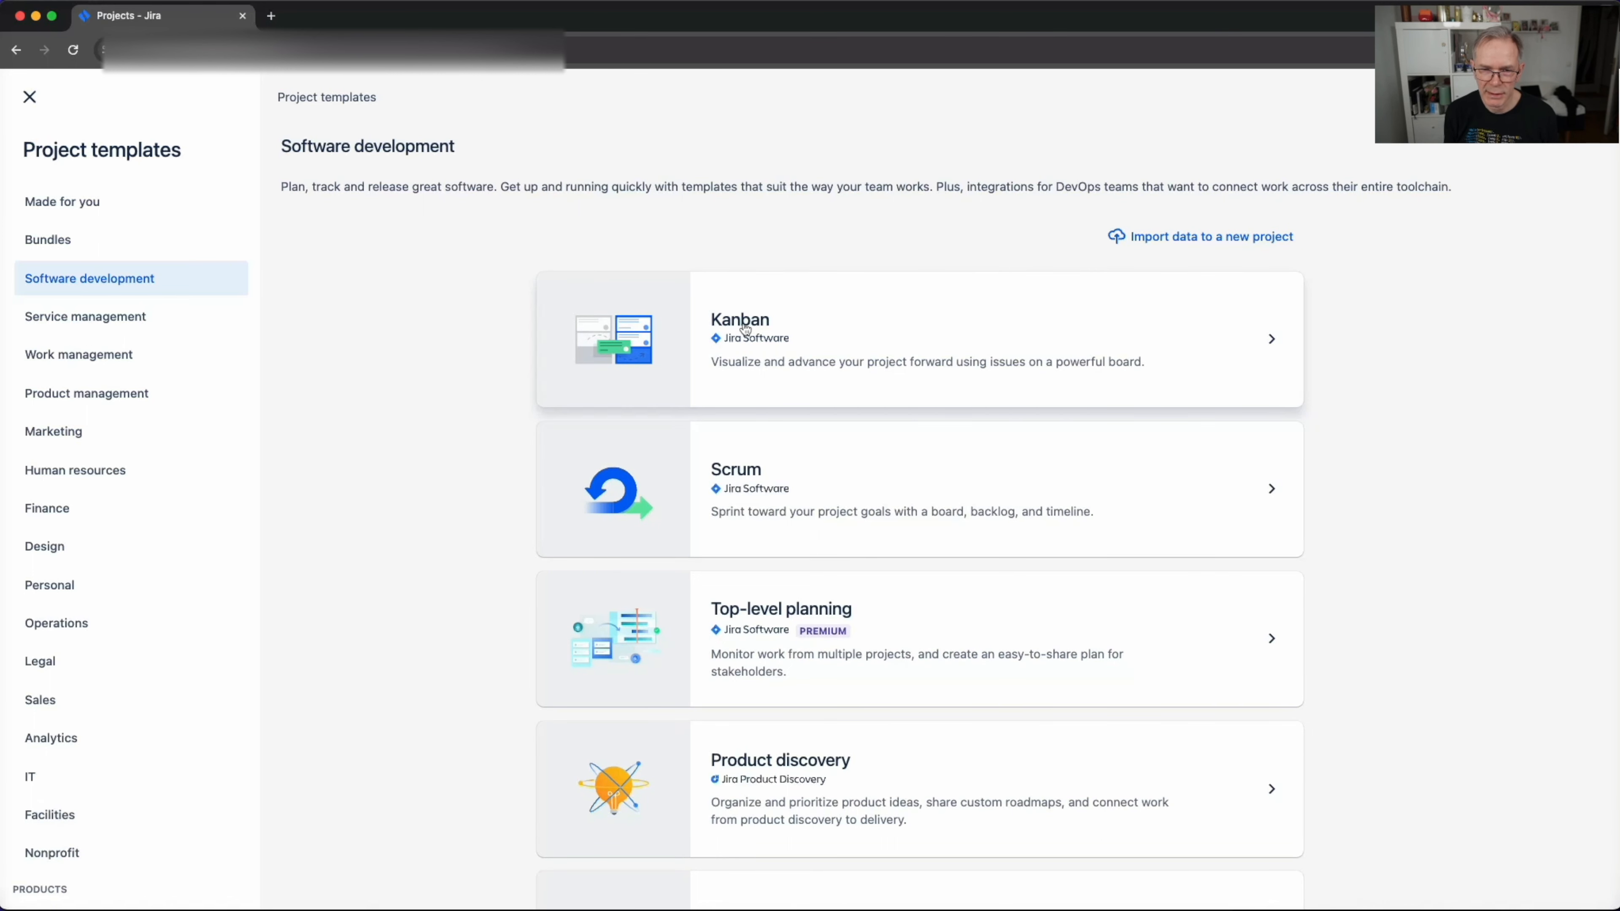
{"action": "left_click", "coordinate": [744, 329]}
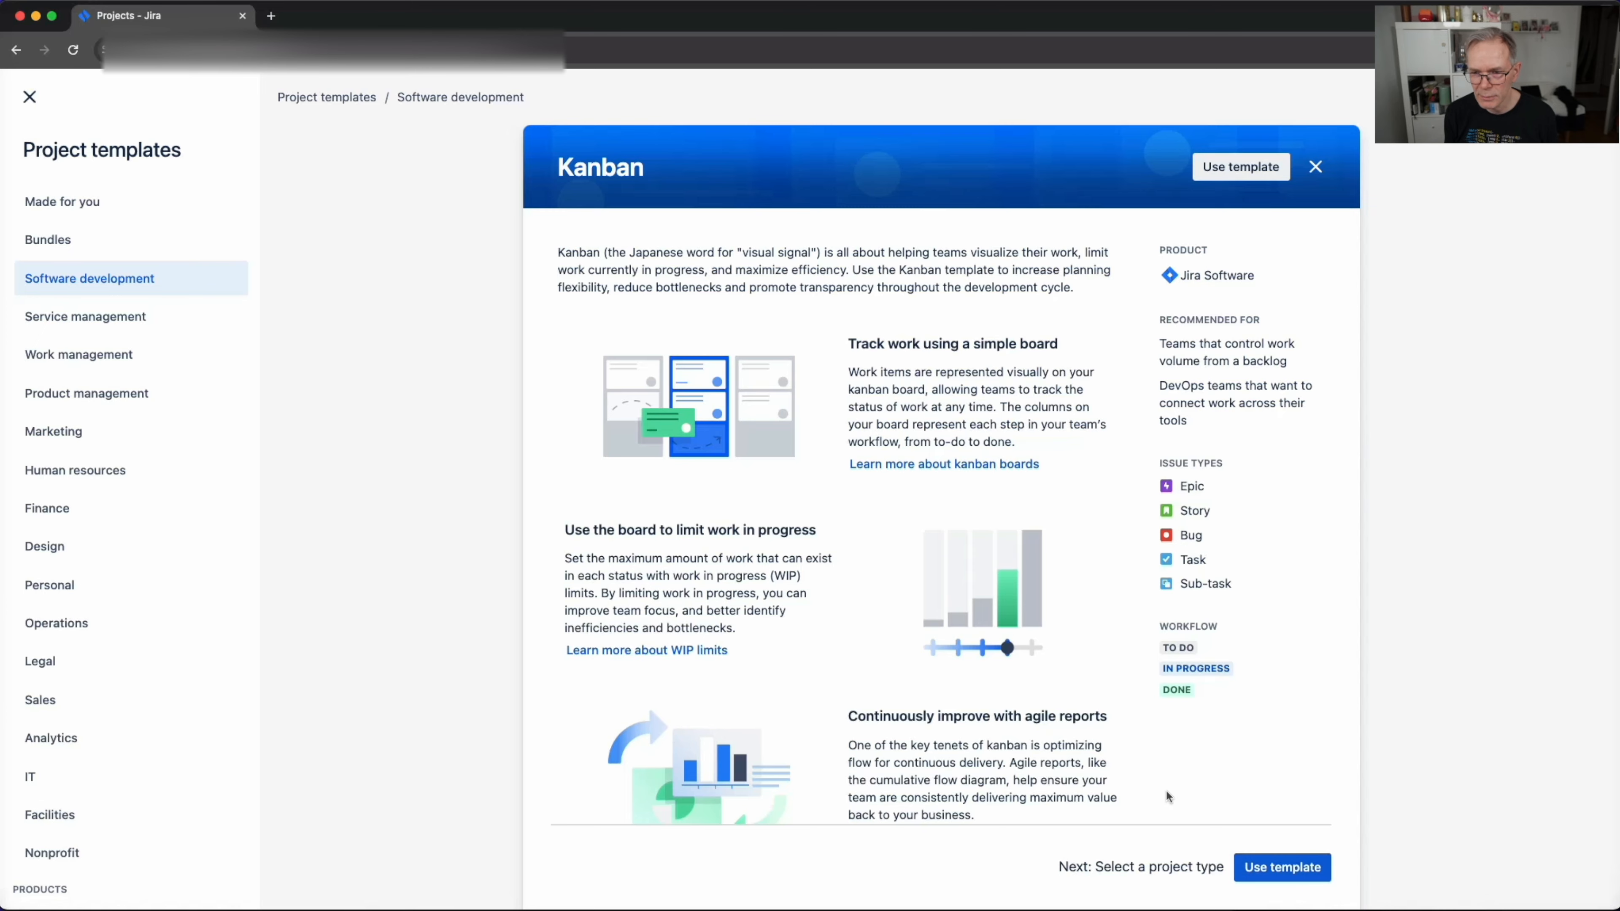
{"action": "scroll", "coordinate": [1166, 791], "scroll_direction": "down", "scroll_amount": 2}
{"action": "scroll", "coordinate": [1160, 789], "scroll_direction": "up", "scroll_amount": 2}
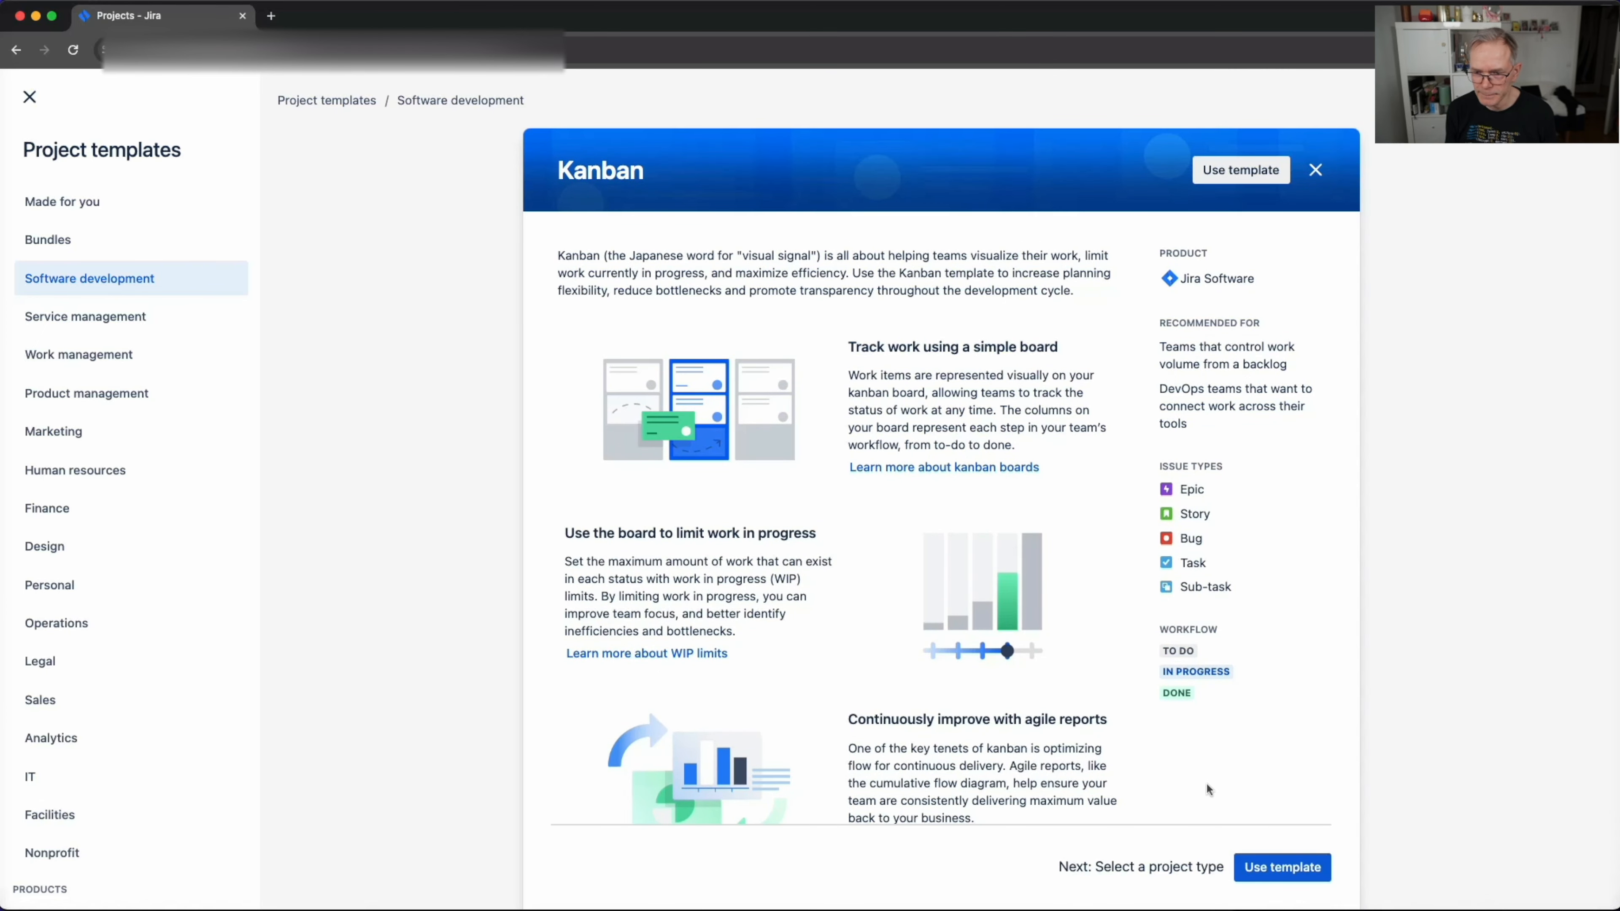
{"action": "left_click", "coordinate": [1286, 871]}
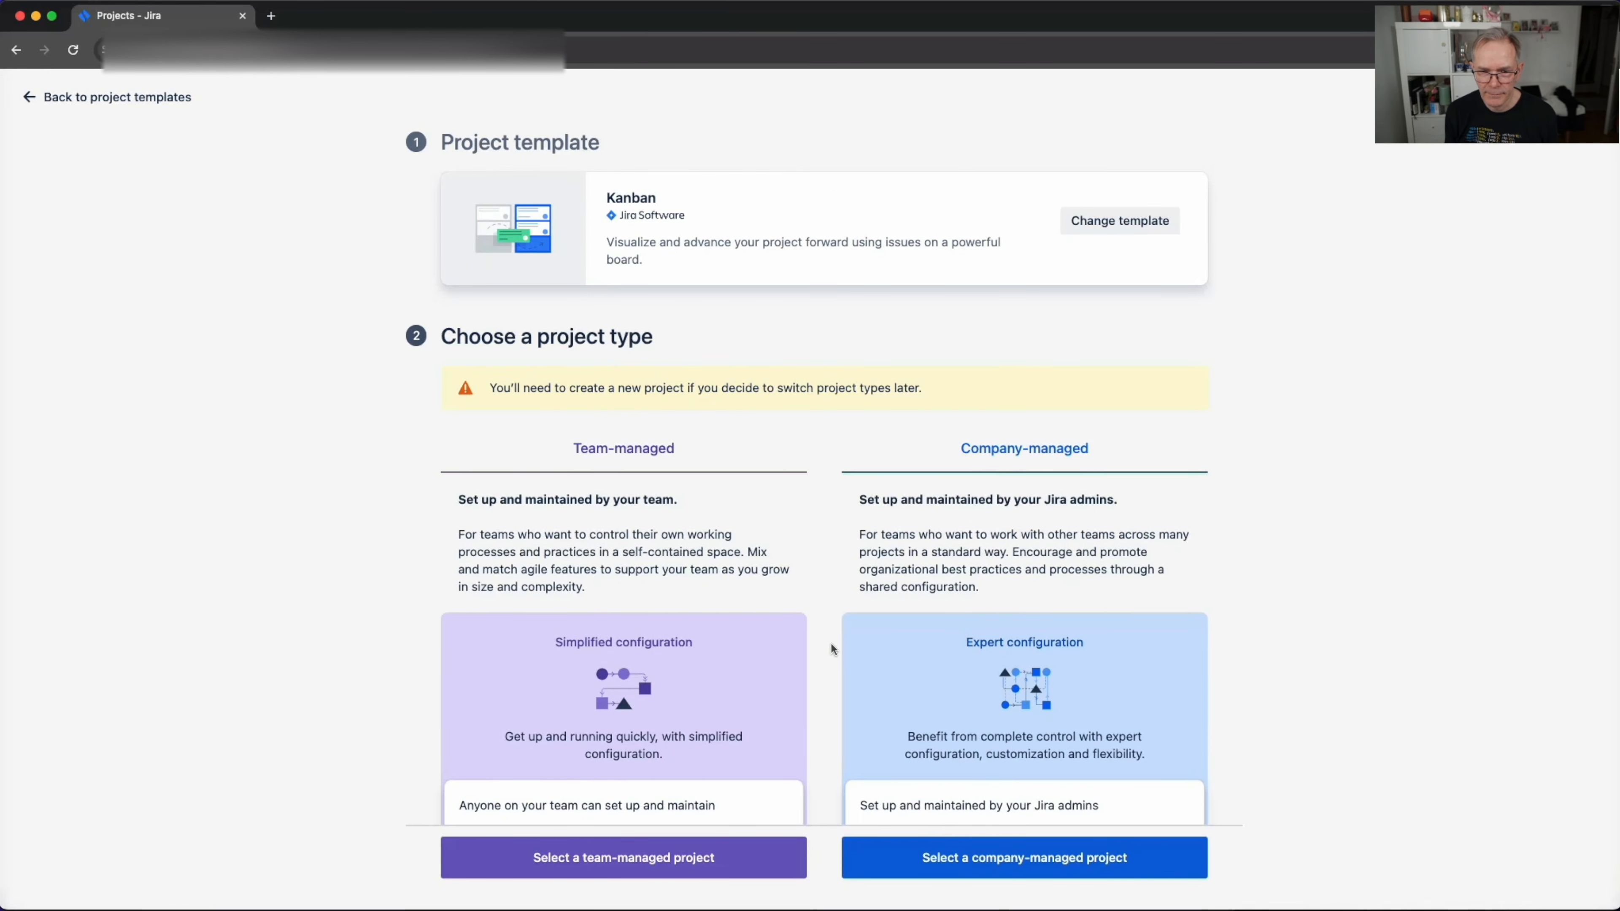
Compare the team-managed and company-managed project types and select a team-managed project
{"action": "scroll", "coordinate": [726, 606], "scroll_direction": "down", "scroll_amount": 4}
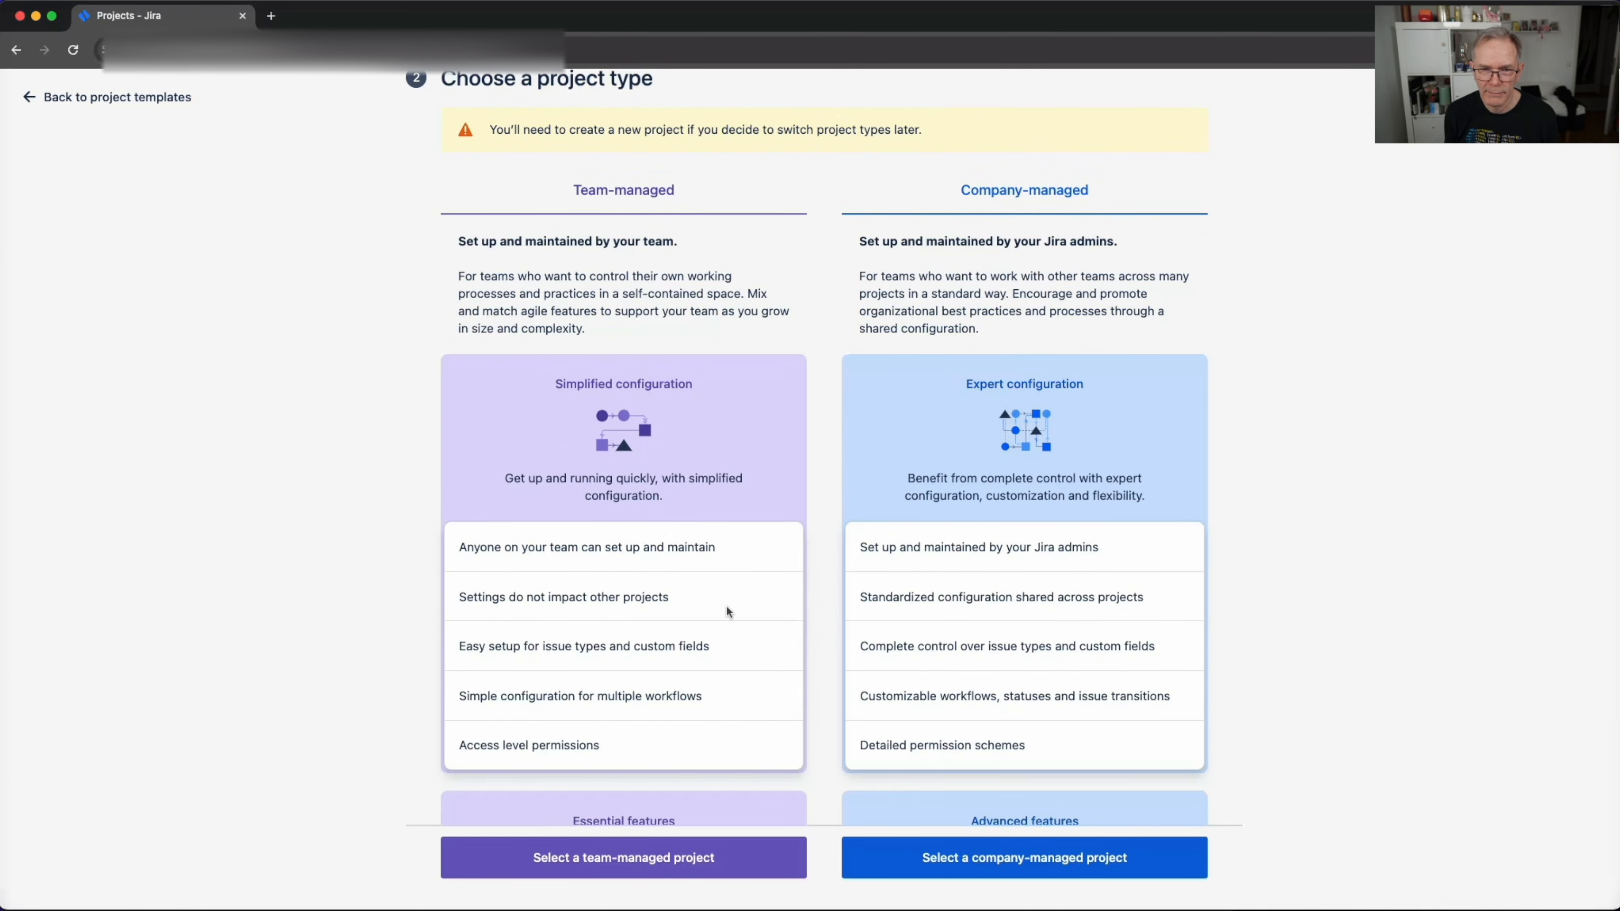
{"action": "scroll", "coordinate": [713, 520], "scroll_direction": "up", "scroll_amount": 1}
{"action": "scroll", "coordinate": [713, 520], "scroll_direction": "down", "scroll_amount": 3}
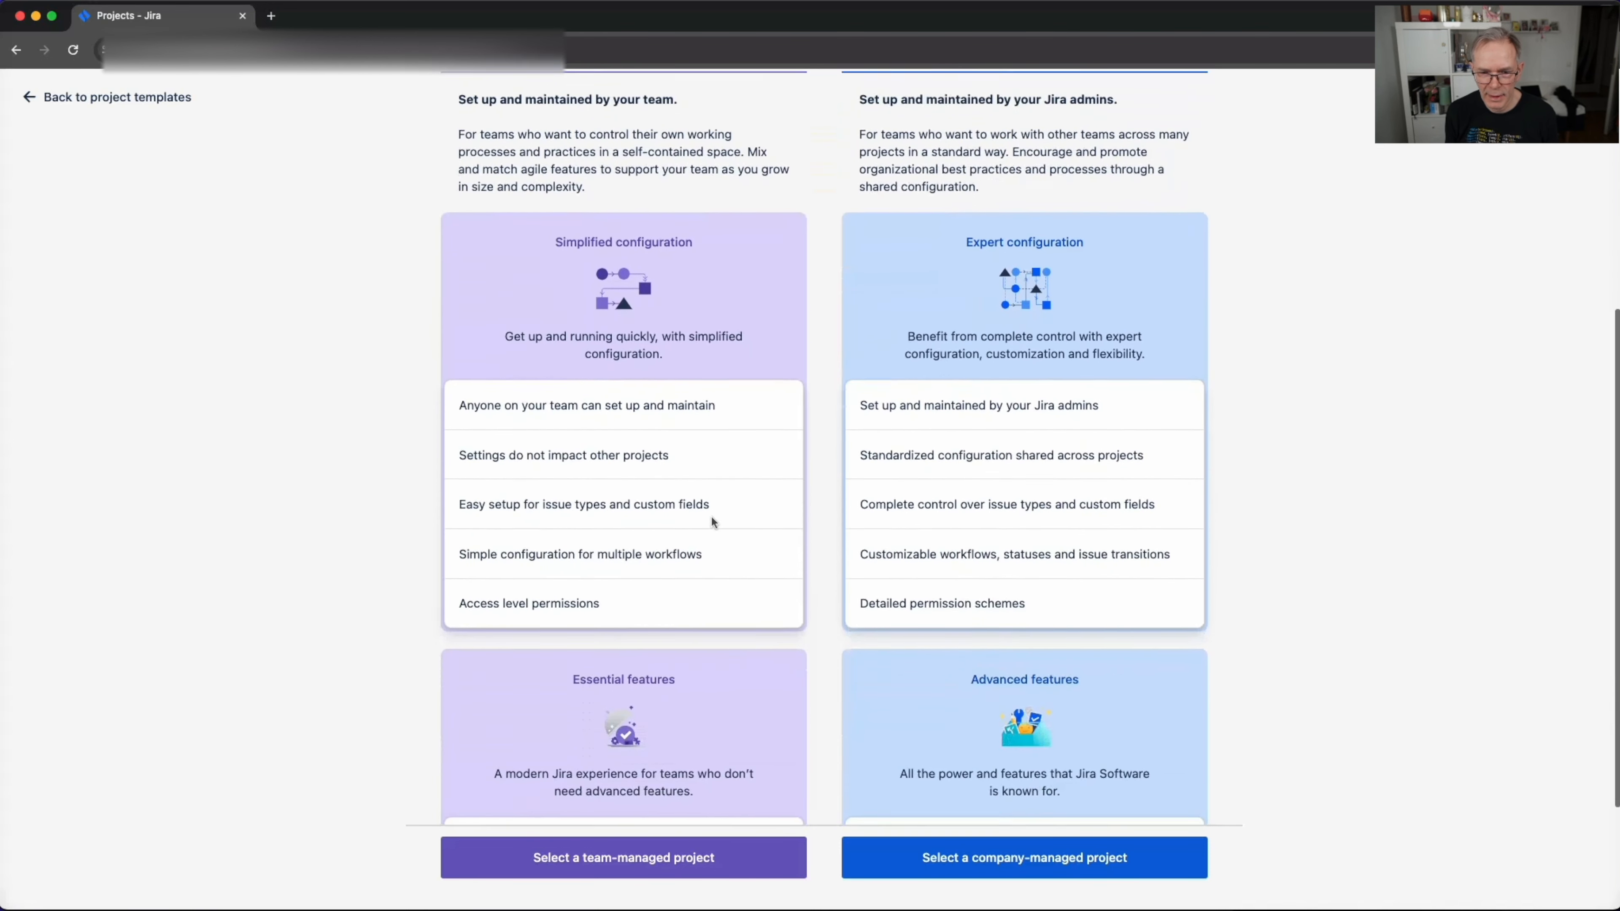
{"action": "scroll", "coordinate": [712, 518], "scroll_direction": "down", "scroll_amount": 3}
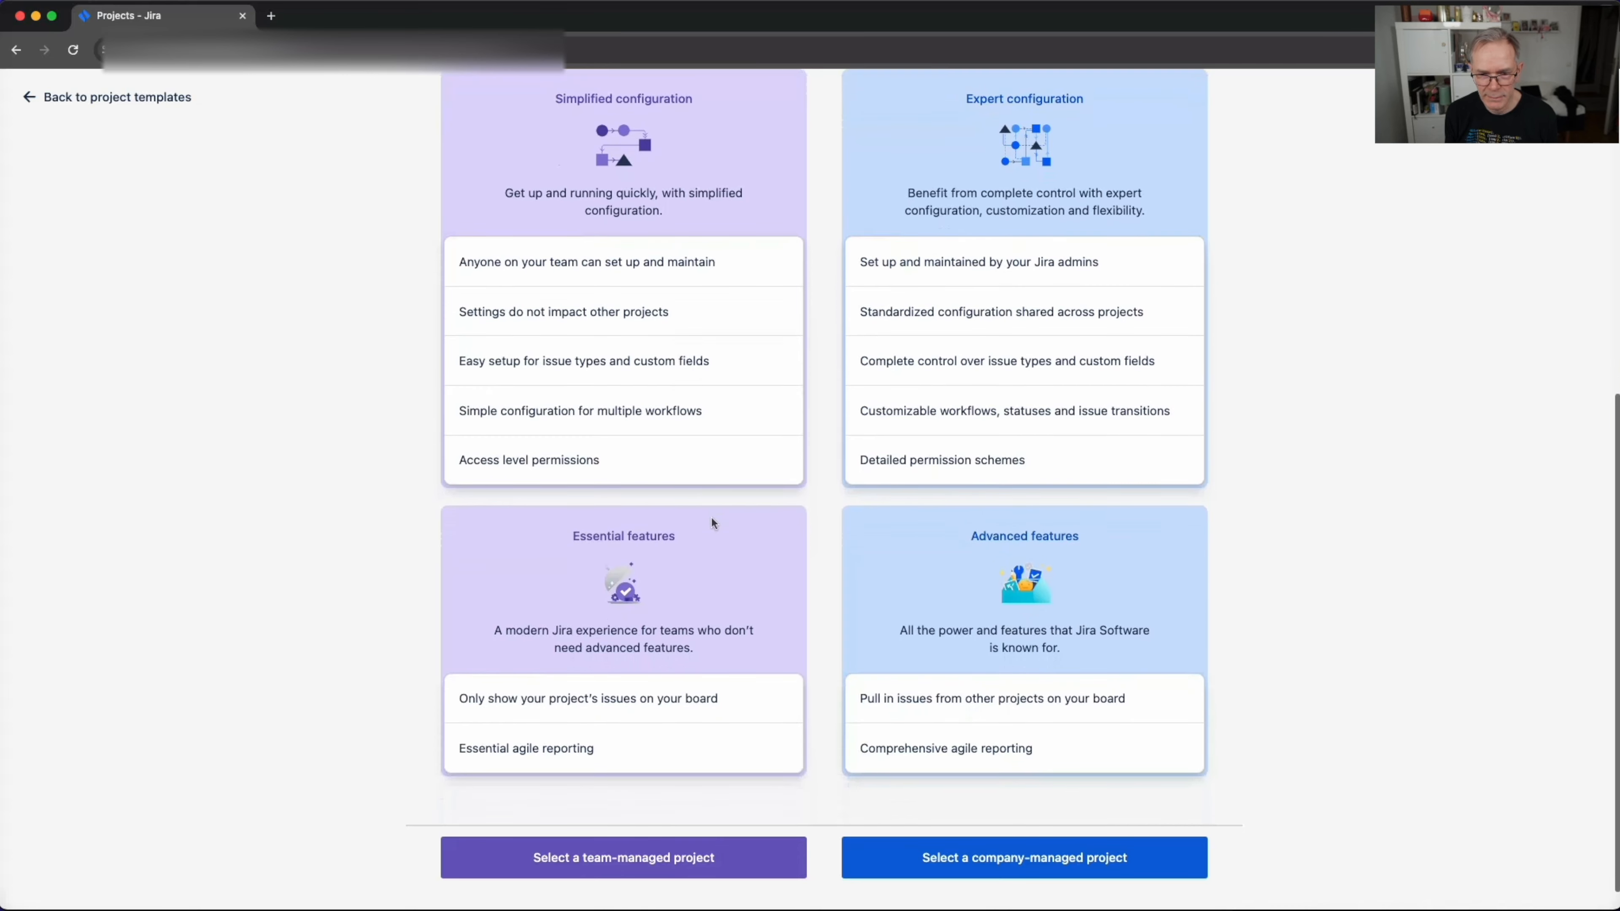
{"action": "scroll", "coordinate": [712, 520], "scroll_direction": "up", "scroll_amount": 5}
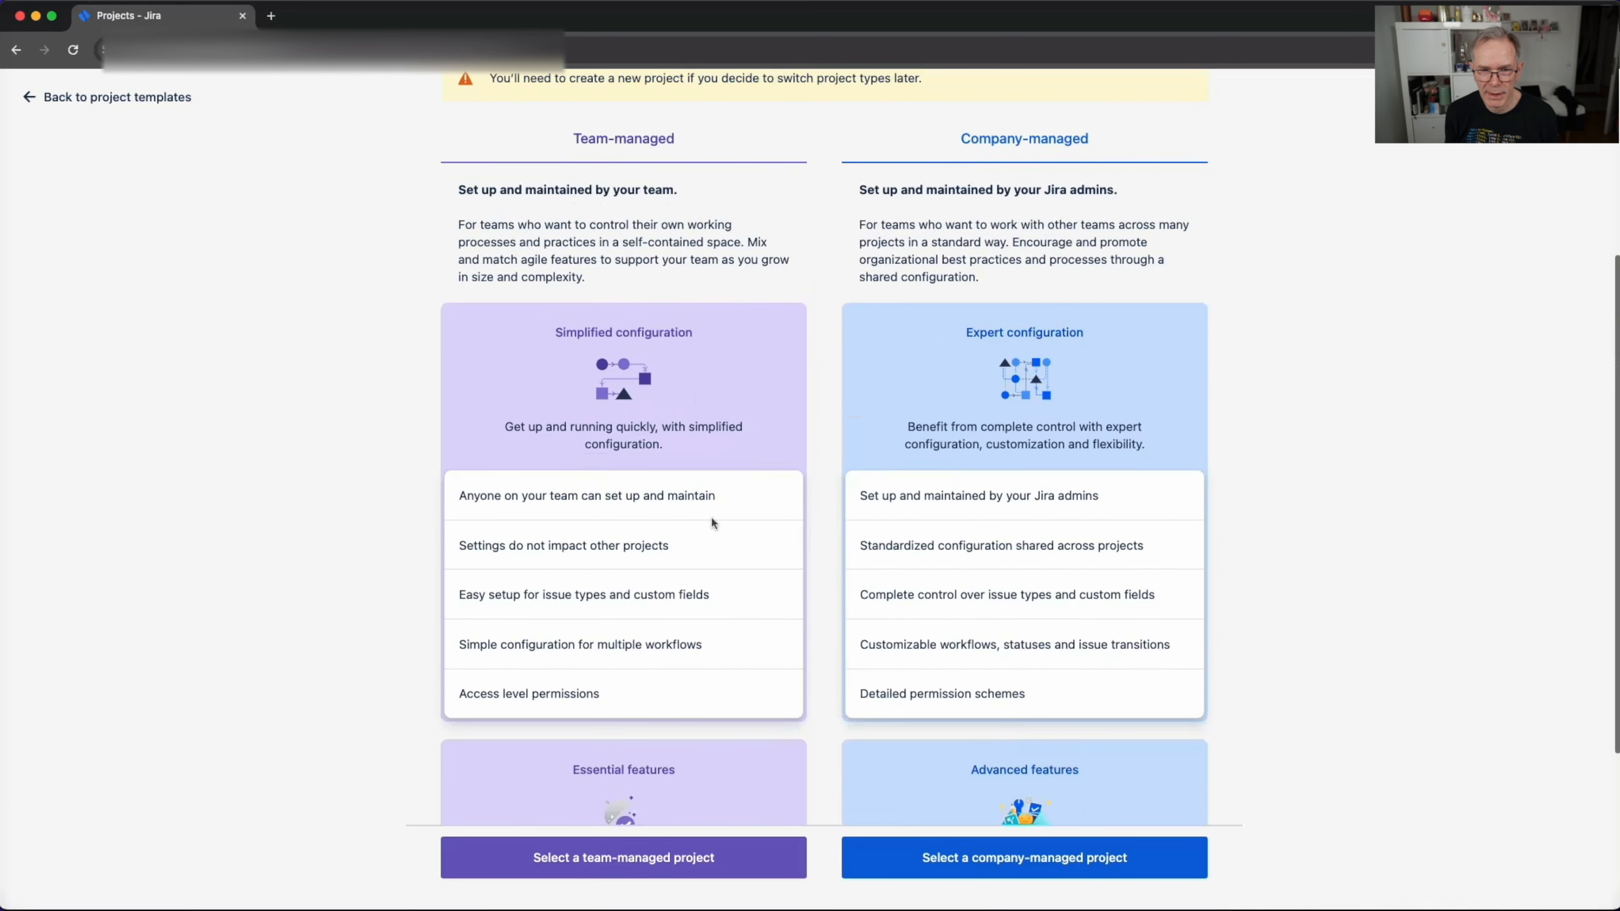
{"action": "scroll", "coordinate": [712, 522], "scroll_direction": "up", "scroll_amount": 2}
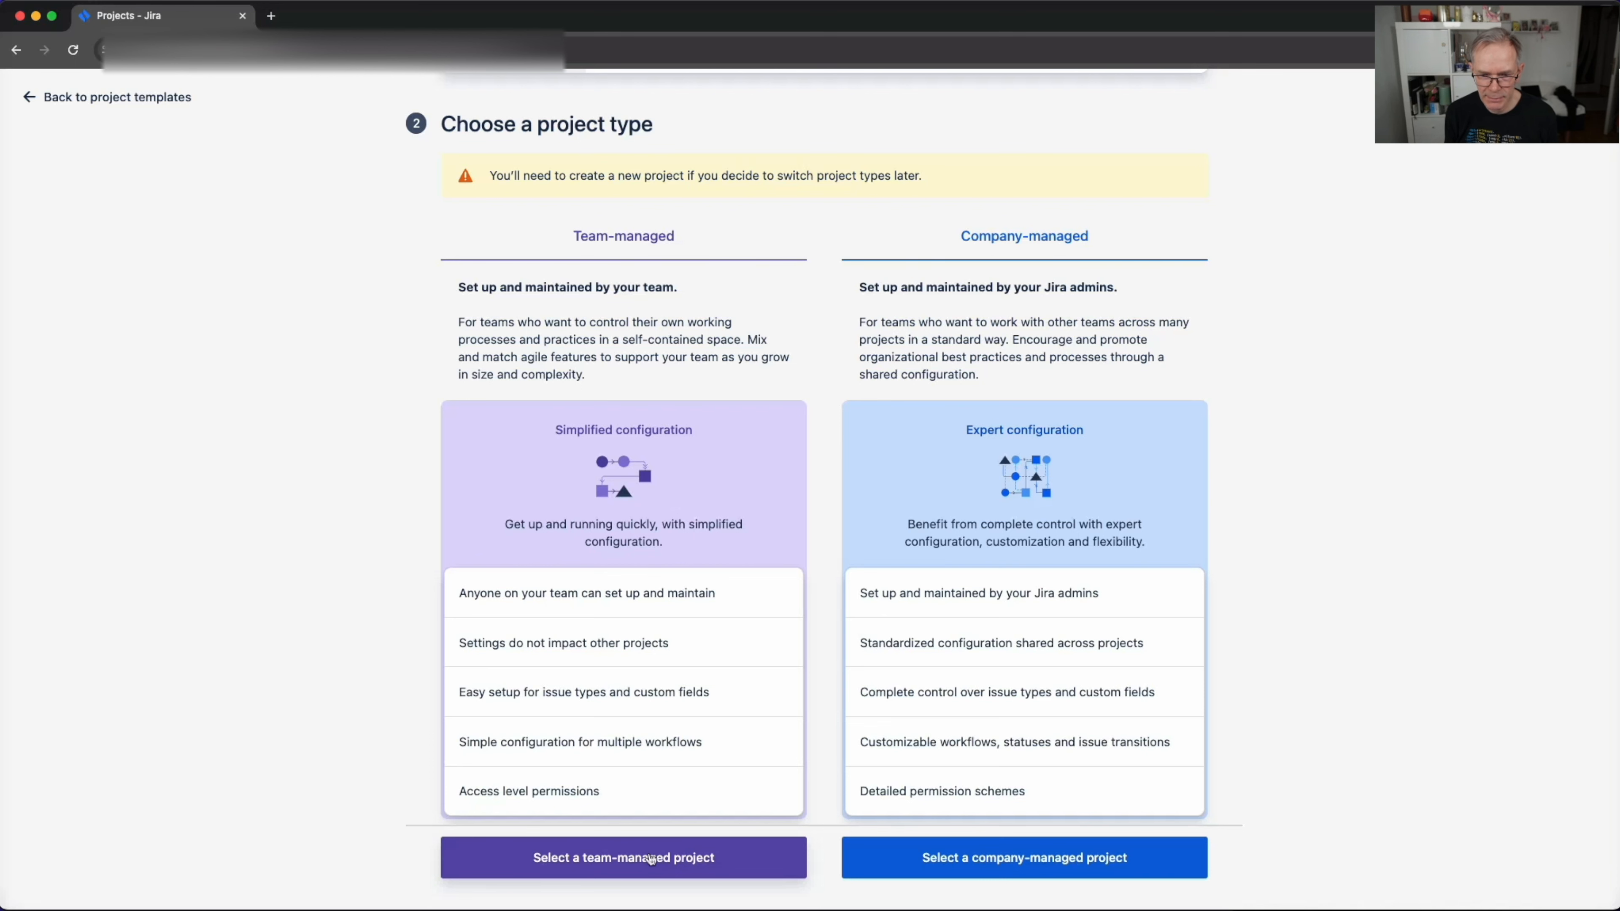
{"action": "left_click", "coordinate": [657, 859]}
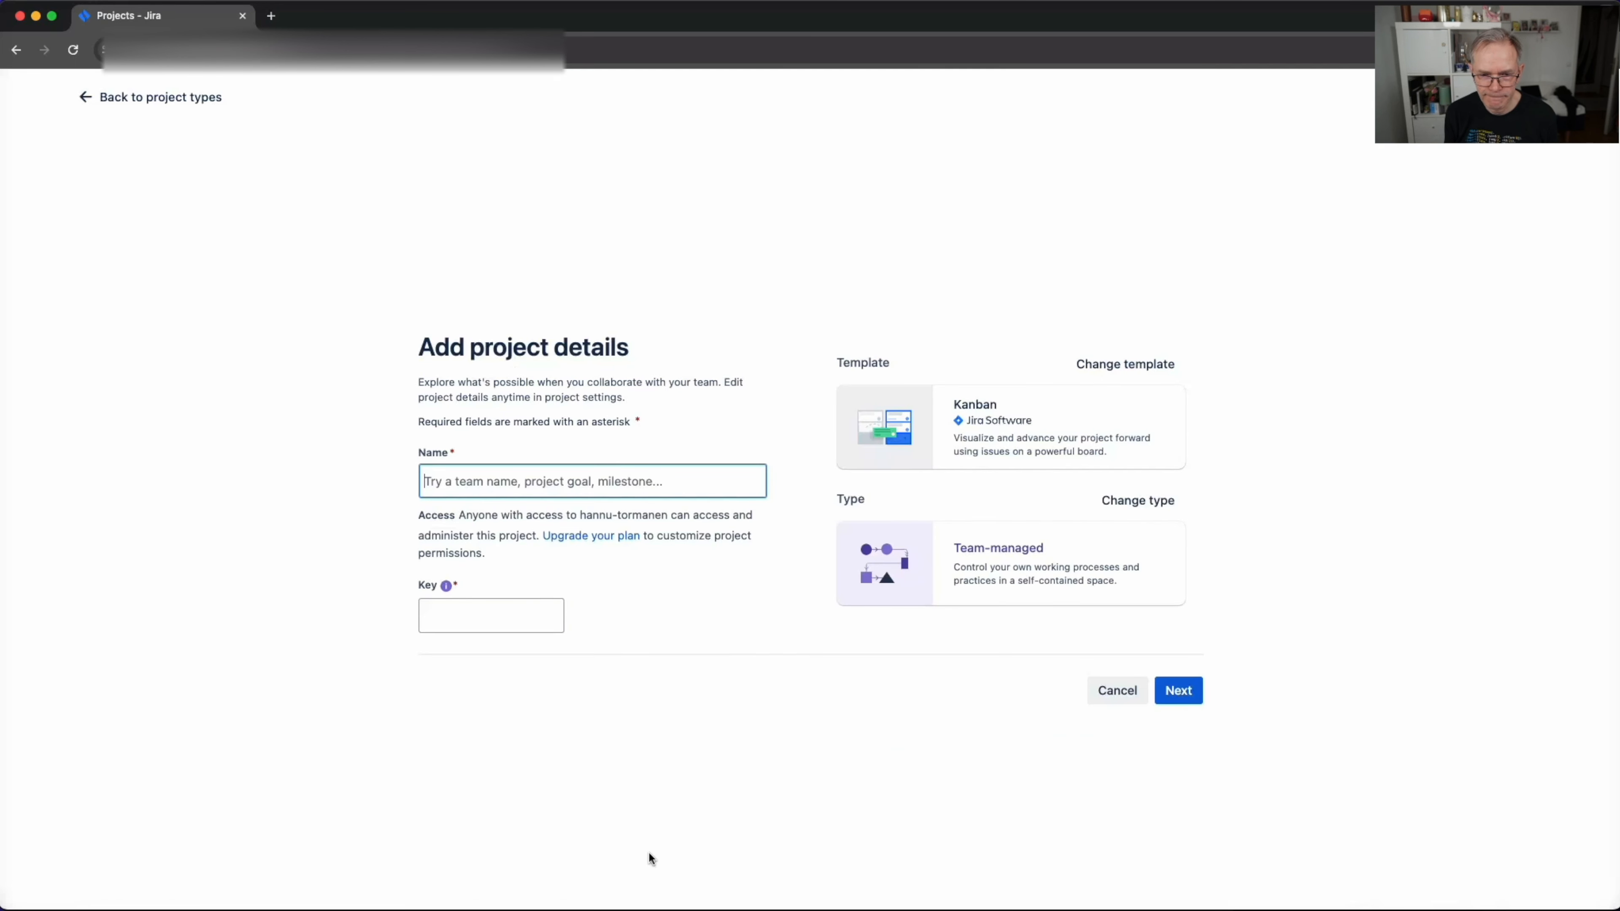
Name the new project "Airline Tutorial App"
{"action": "left_click", "coordinate": [573, 483]}
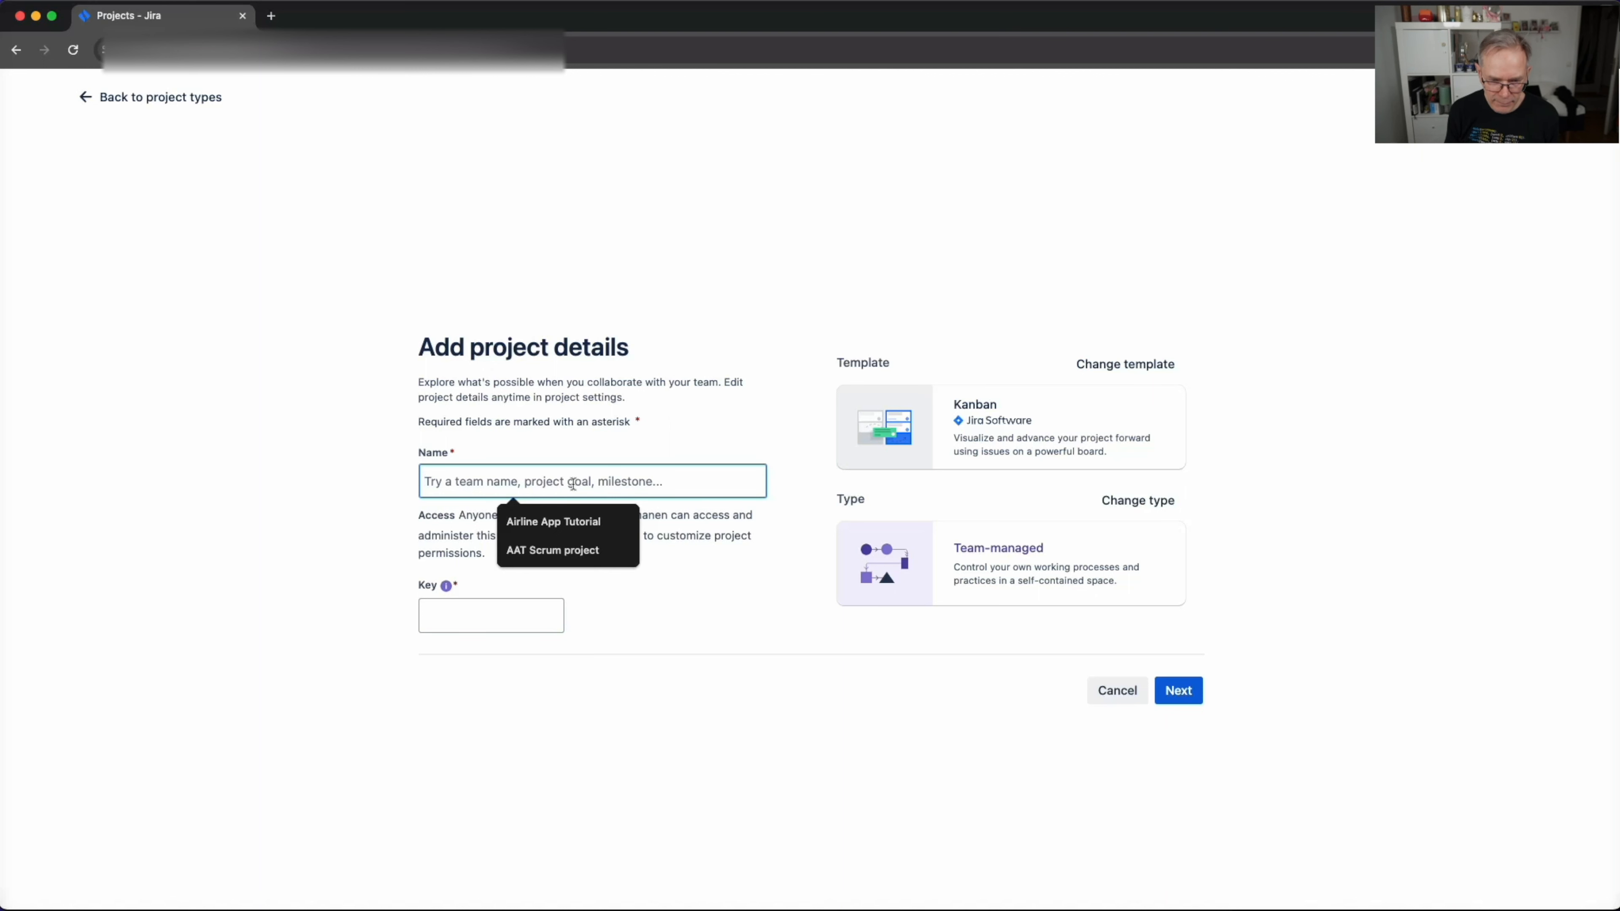
{"action": "type", "text": "Airline"}
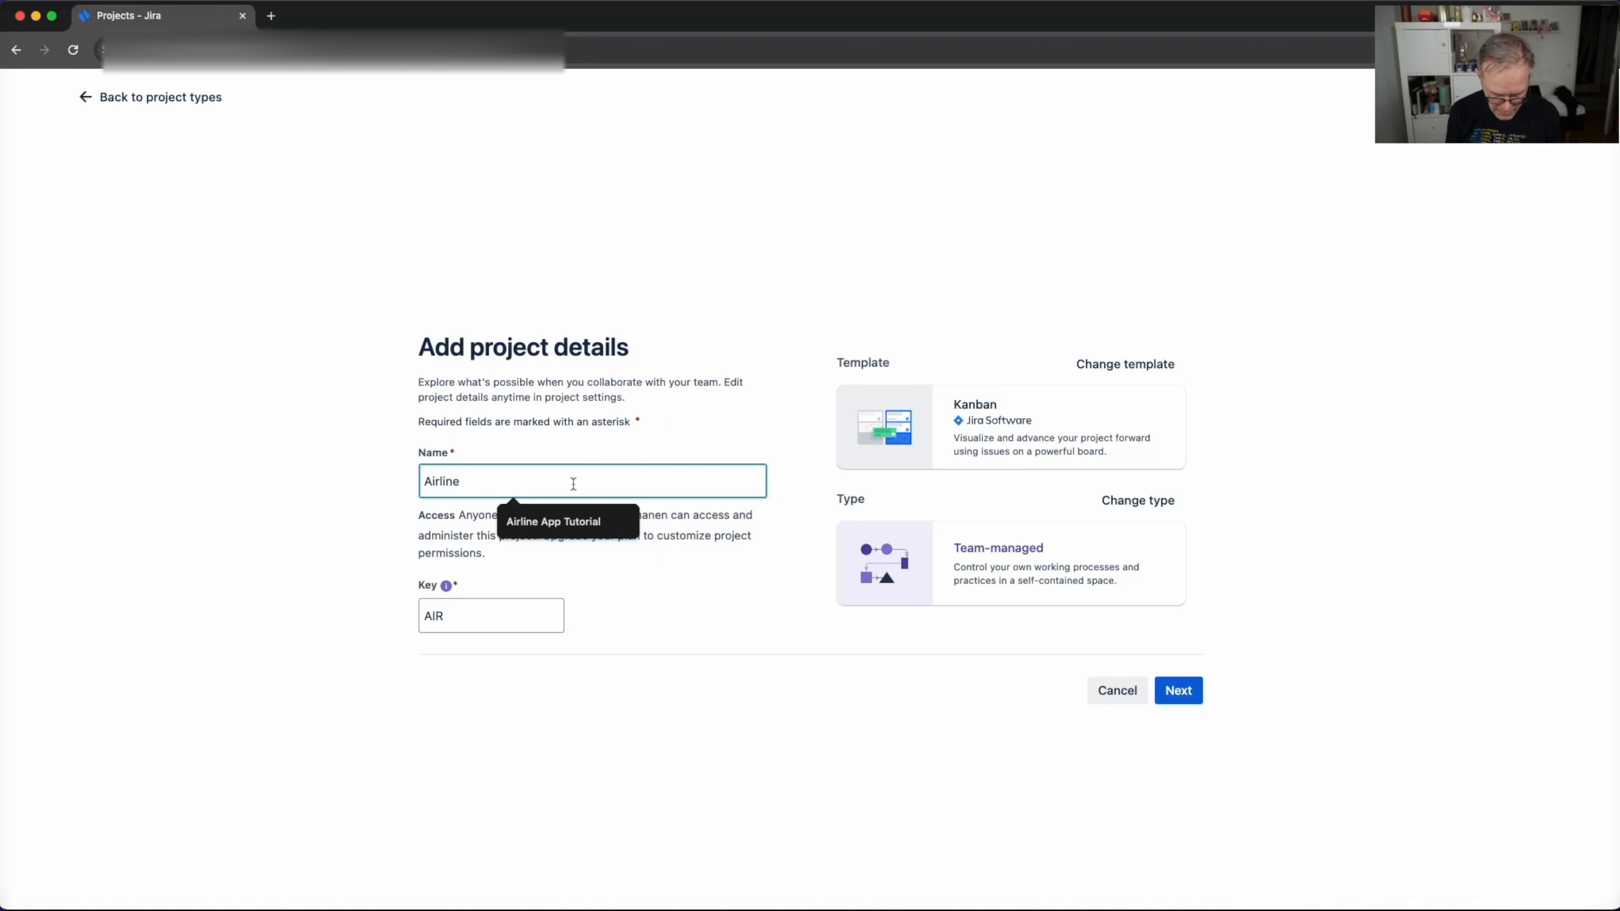
{"action": "type", "text": " Tuto"}
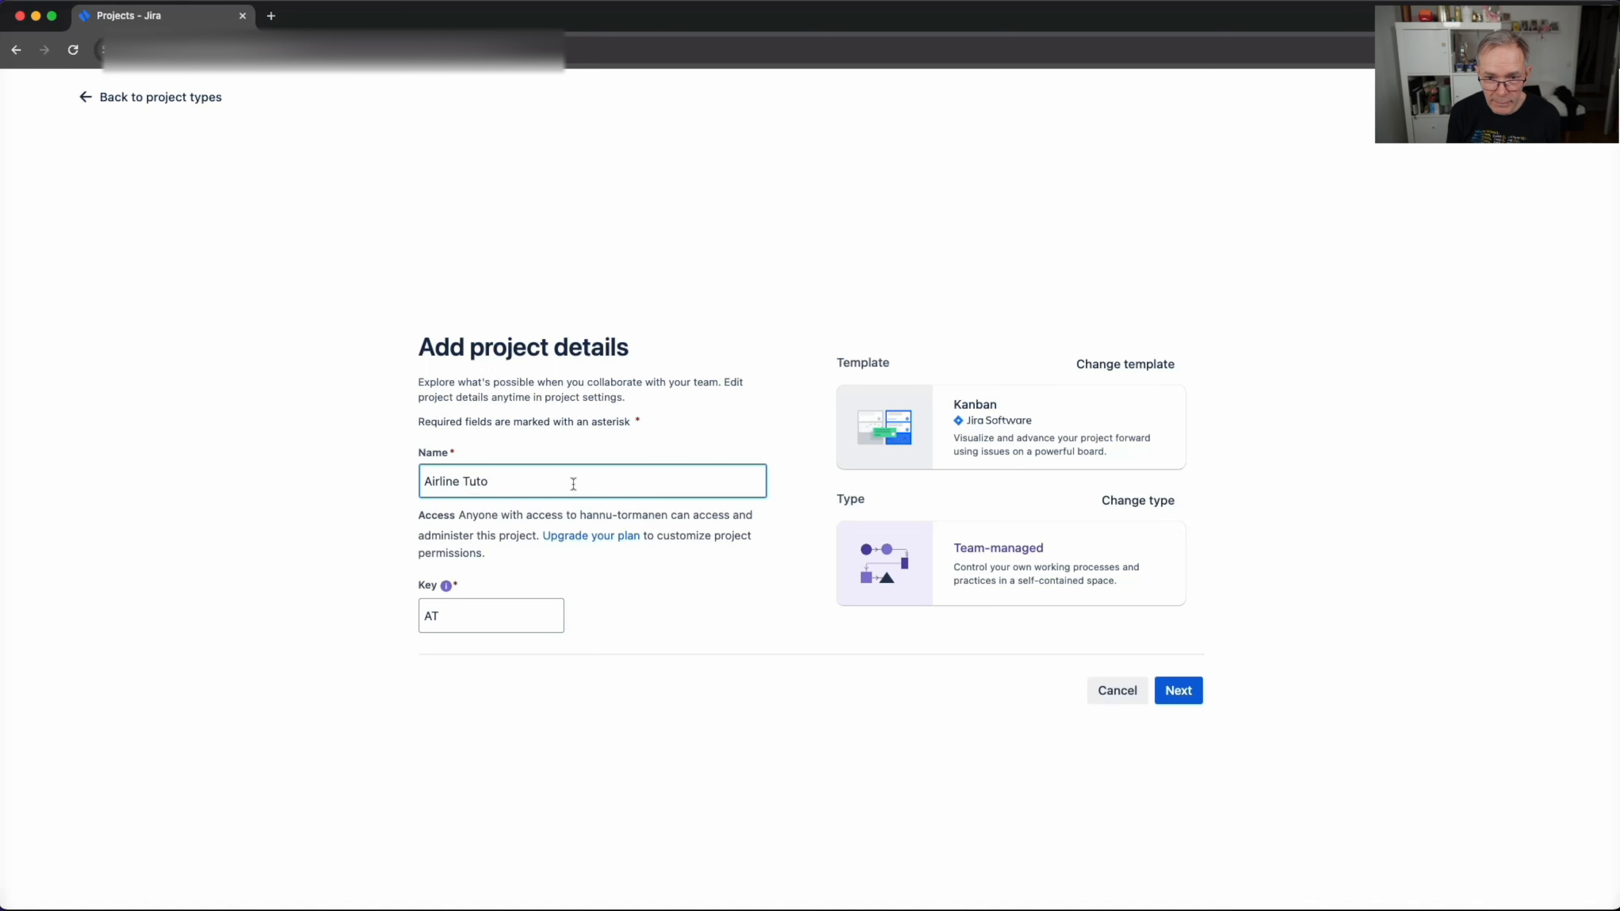
{"action": "type", "text": "rial App"}
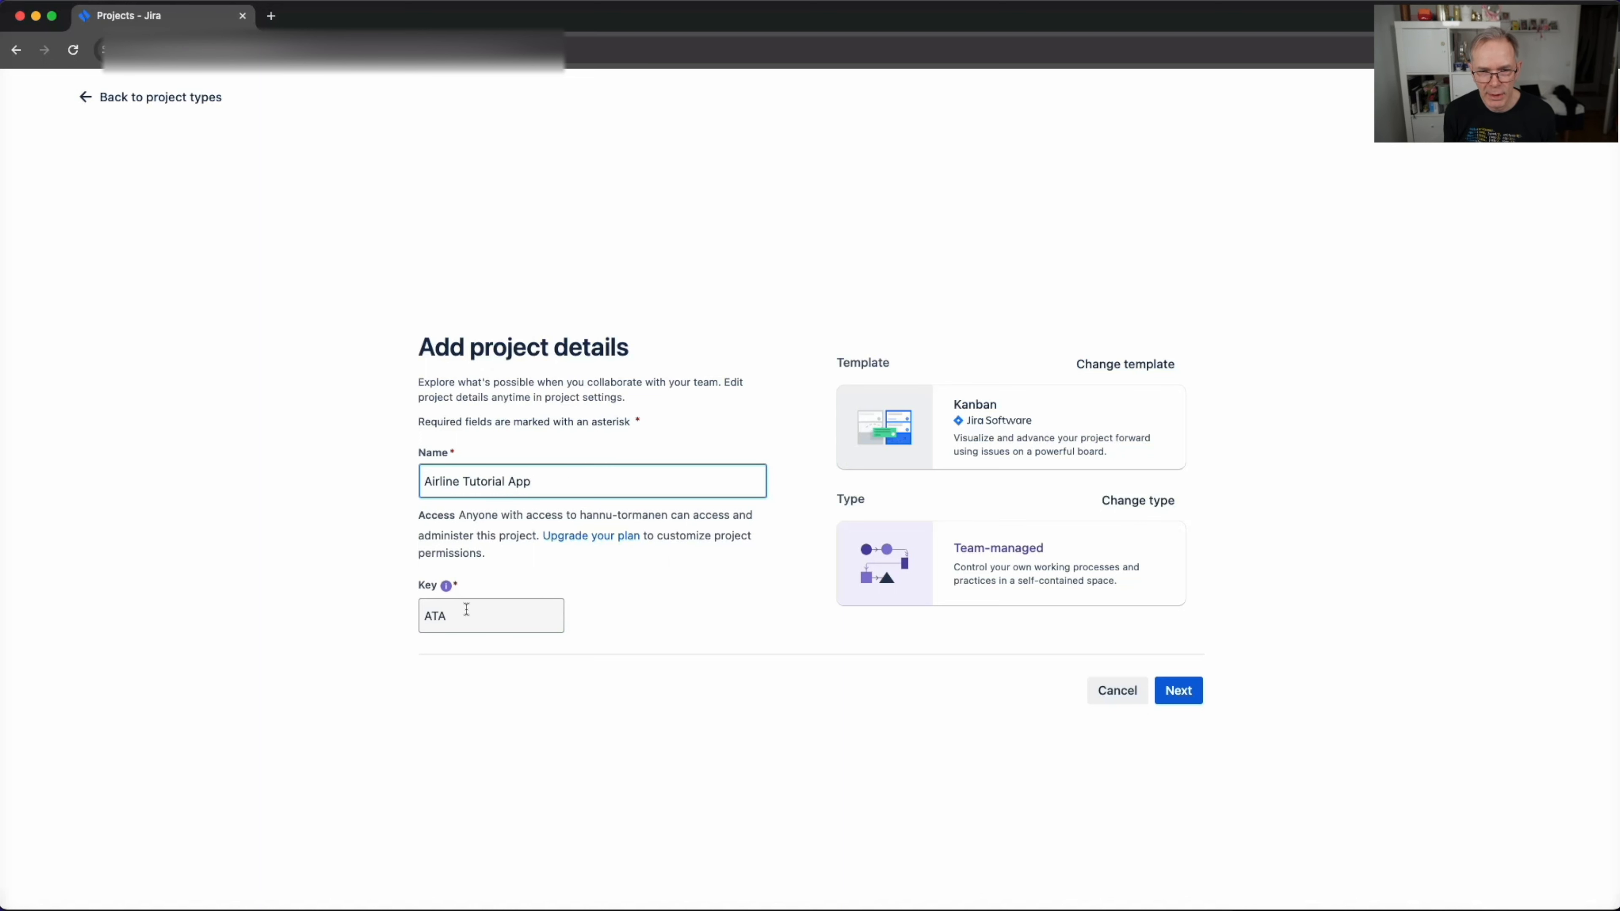
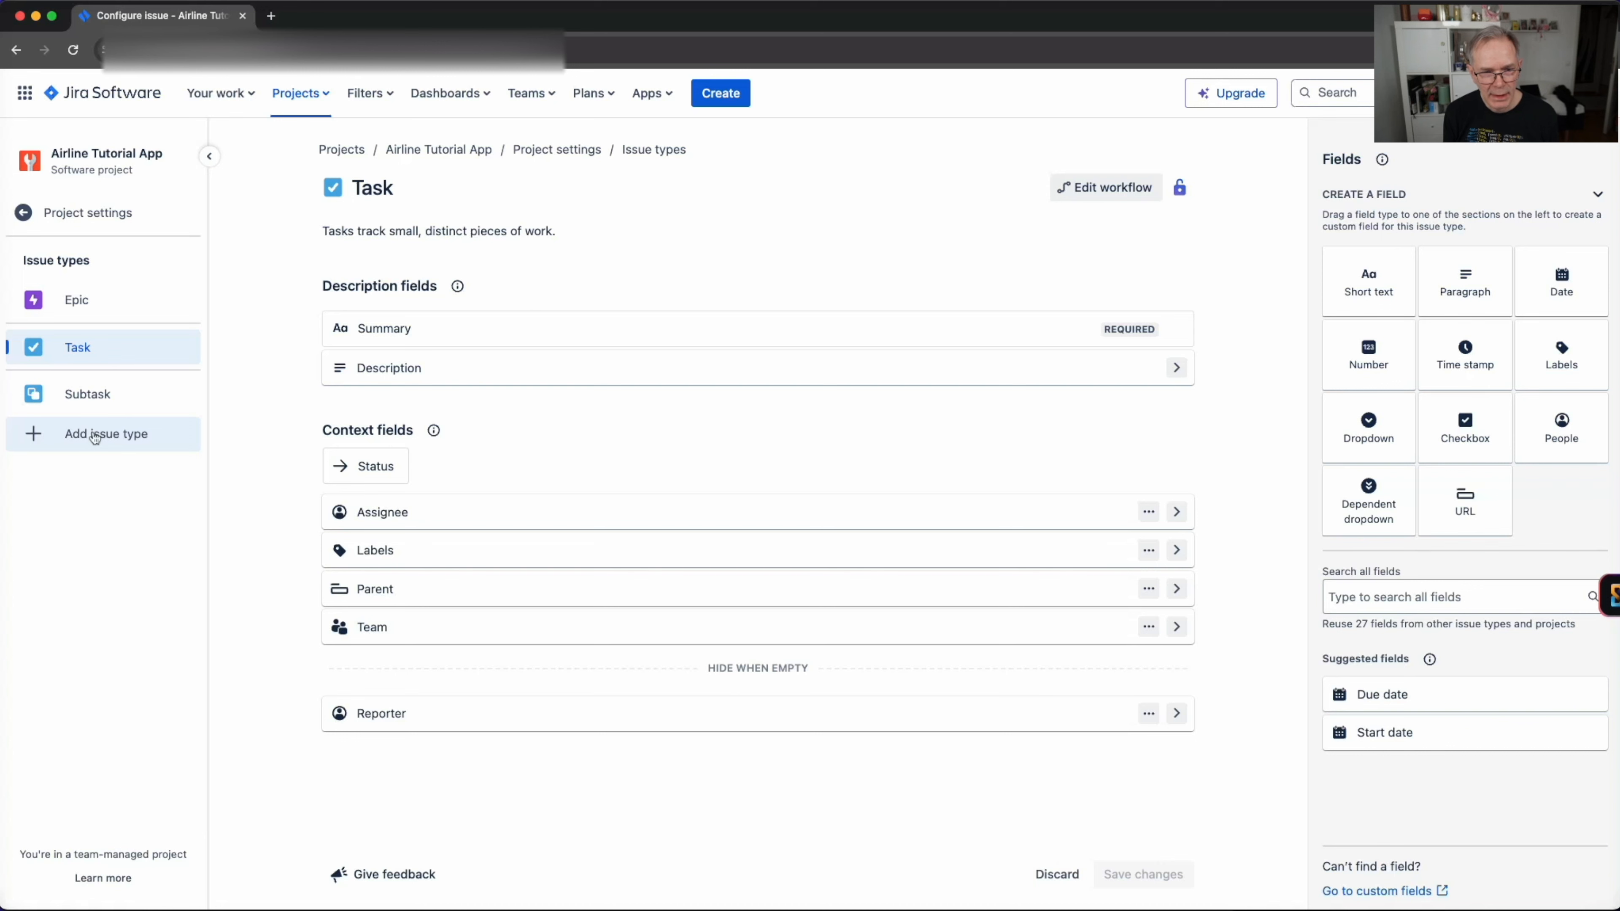
Add the suggested Story issue type to the Airline Tutorial App project
{"action": "left_click", "coordinate": [94, 436]}
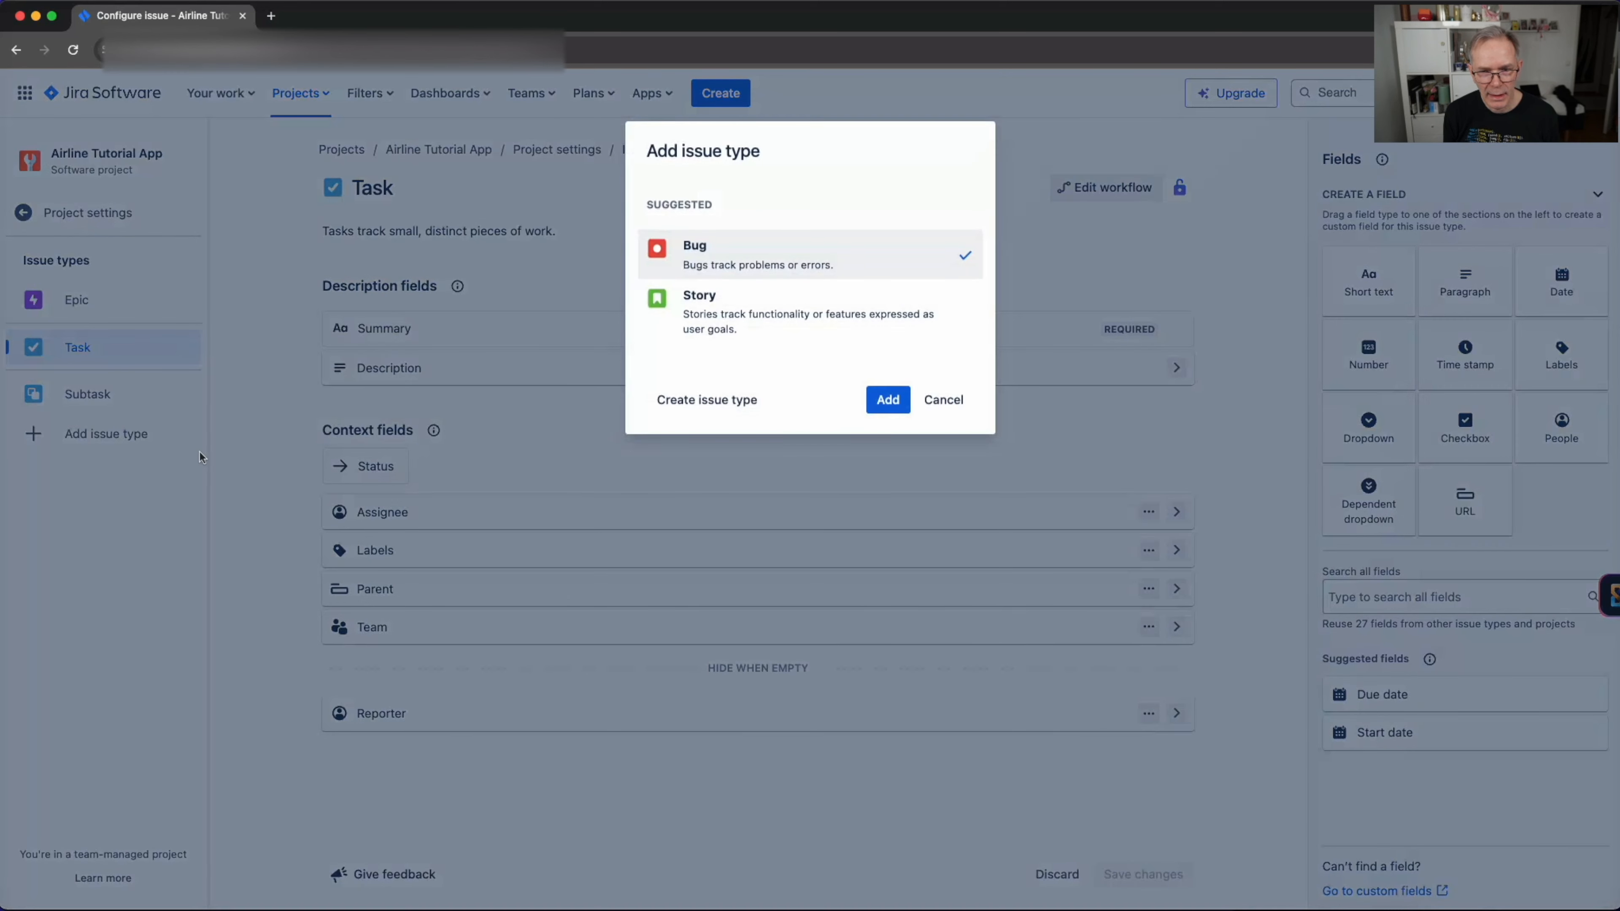
{"action": "left_click", "coordinate": [766, 322]}
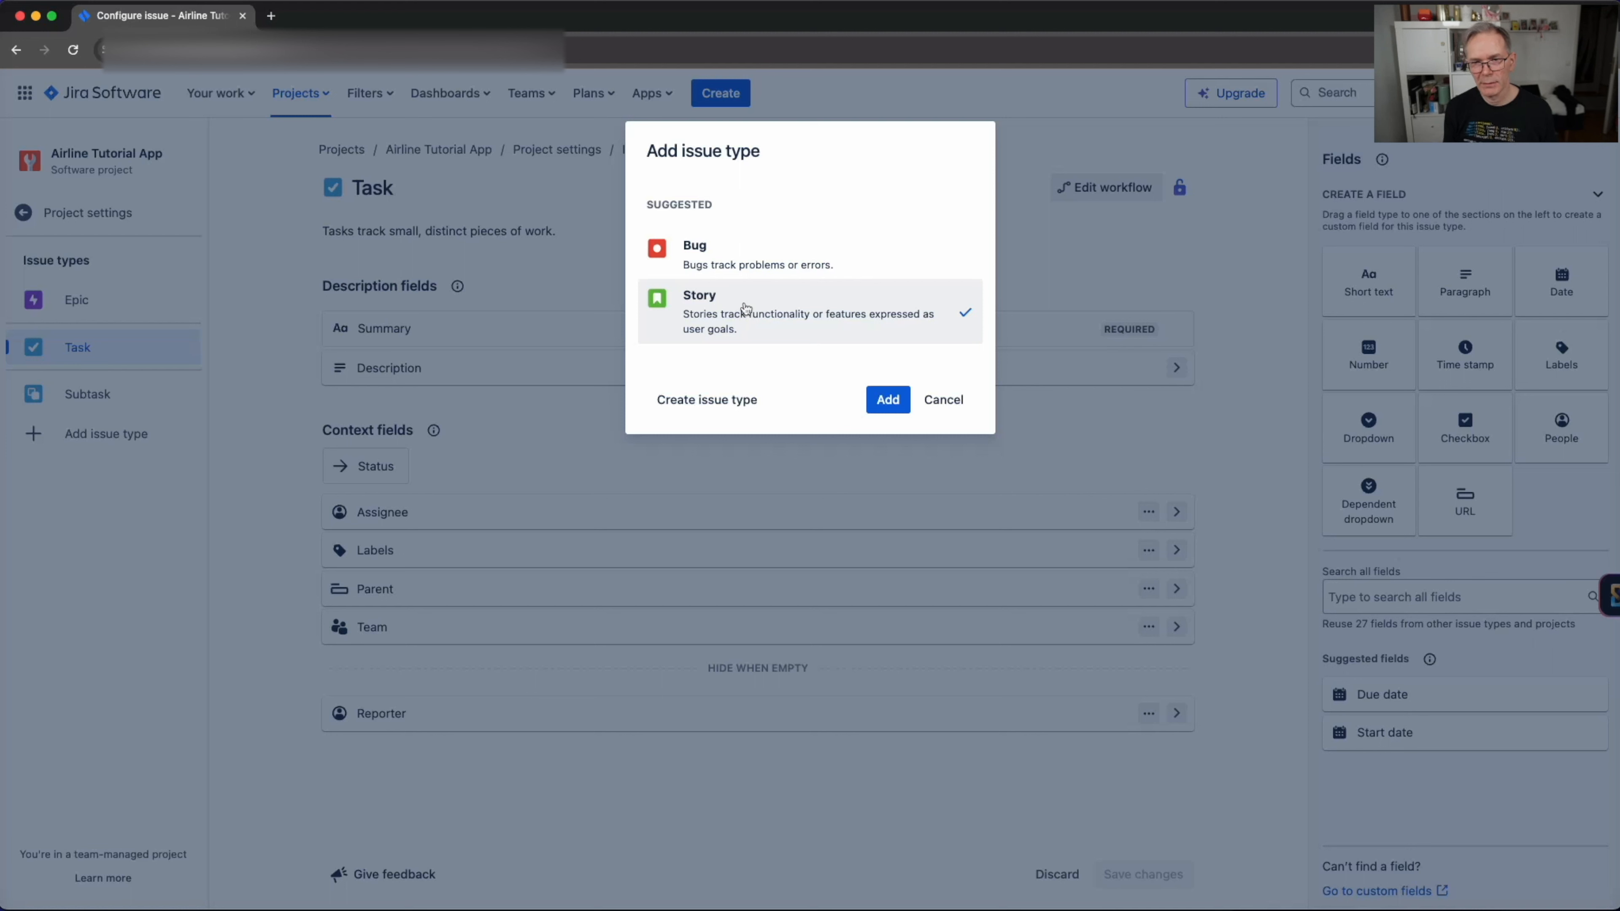
{"action": "left_click", "coordinate": [888, 399]}
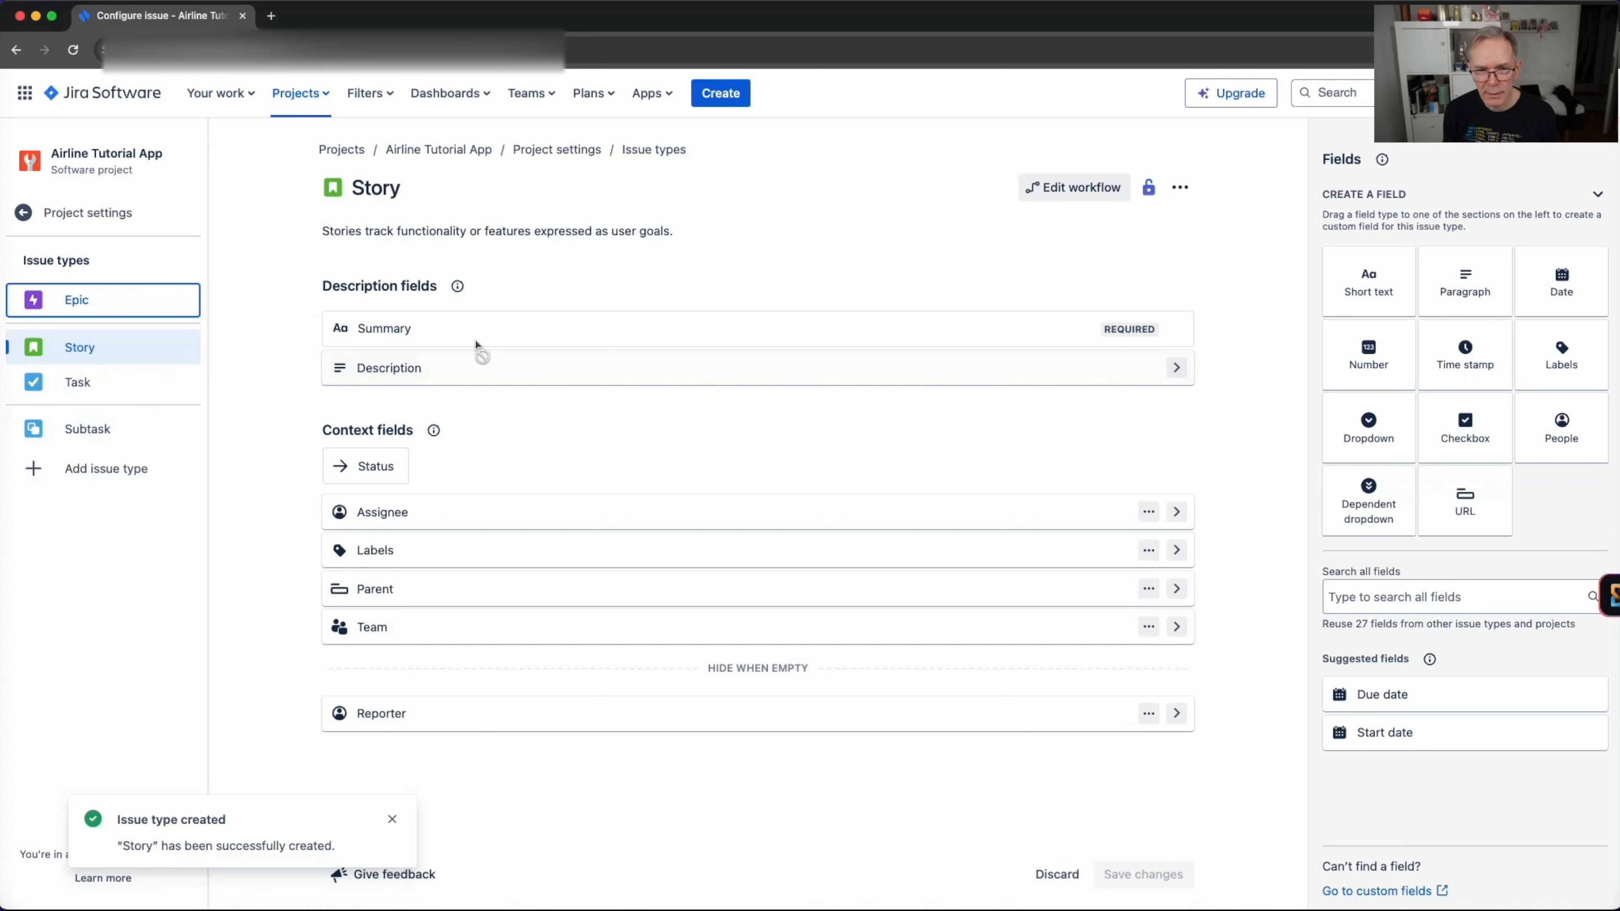
Move the Parent field to the bottom of the Story issue type's context fields
{"action": "mouse_move", "coordinate": [466, 335]}
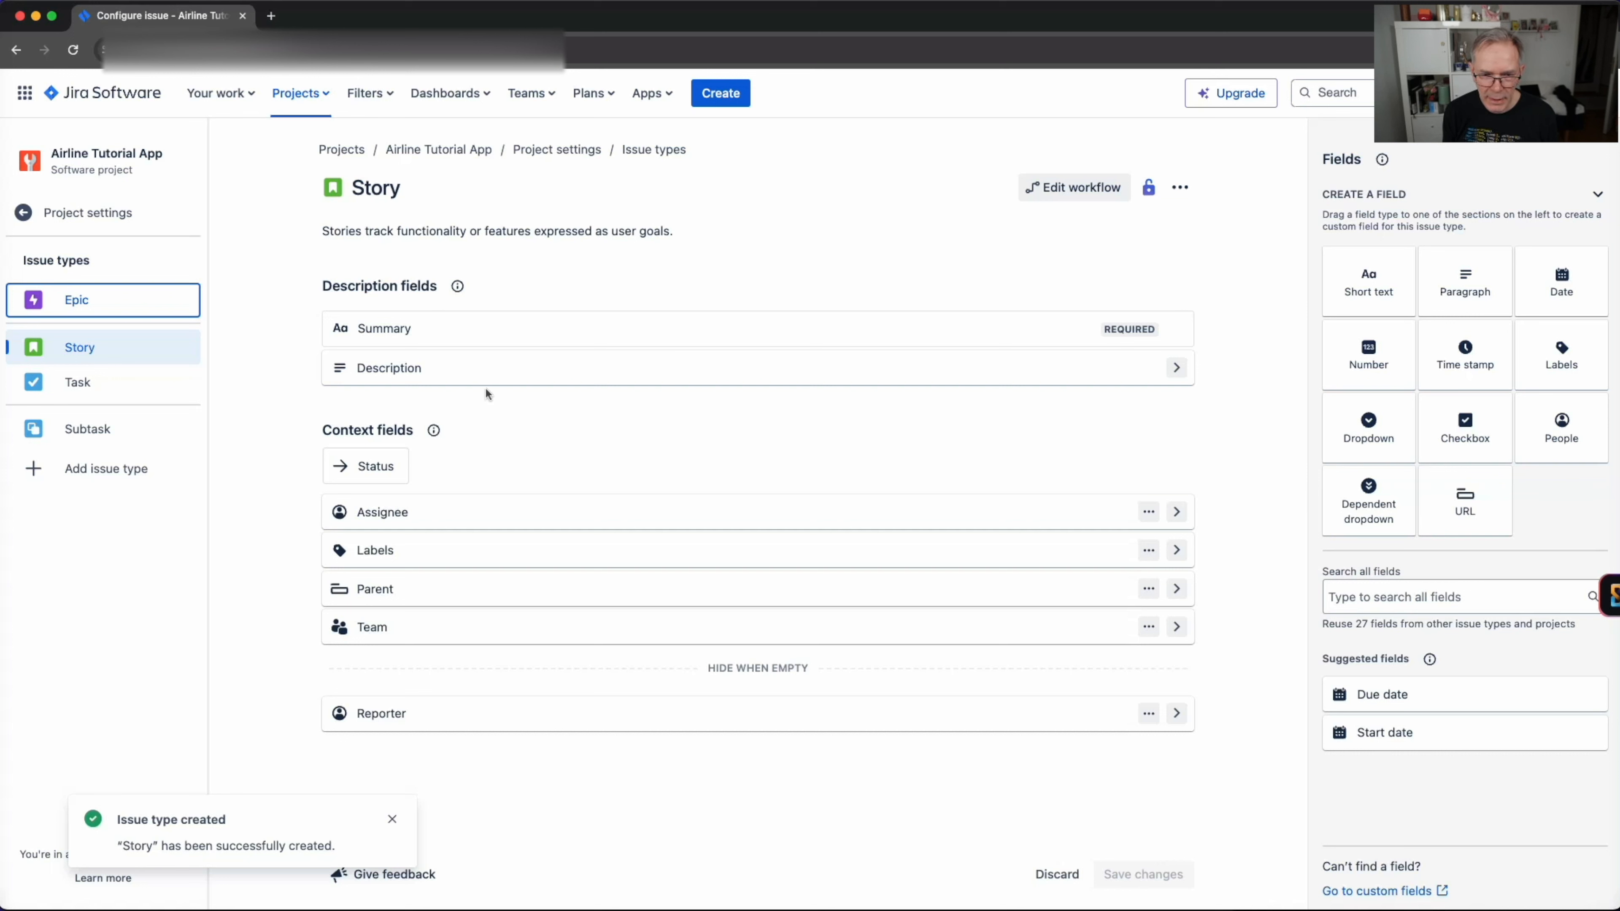
{"action": "mouse_move", "coordinate": [452, 330]}
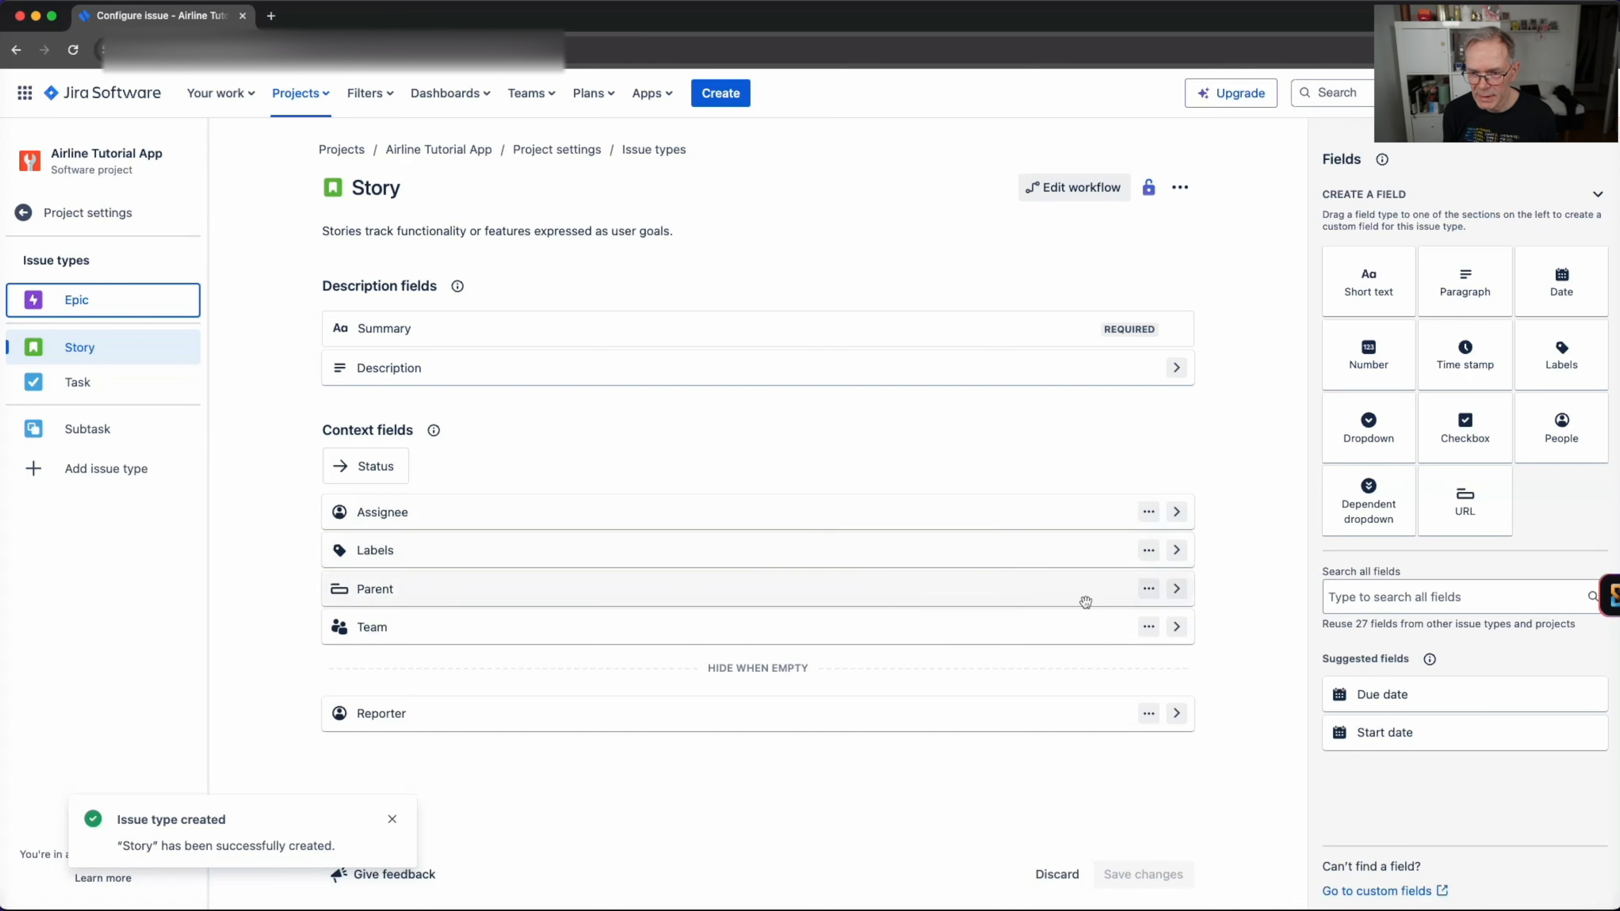
{"action": "left_click", "coordinate": [1148, 589]}
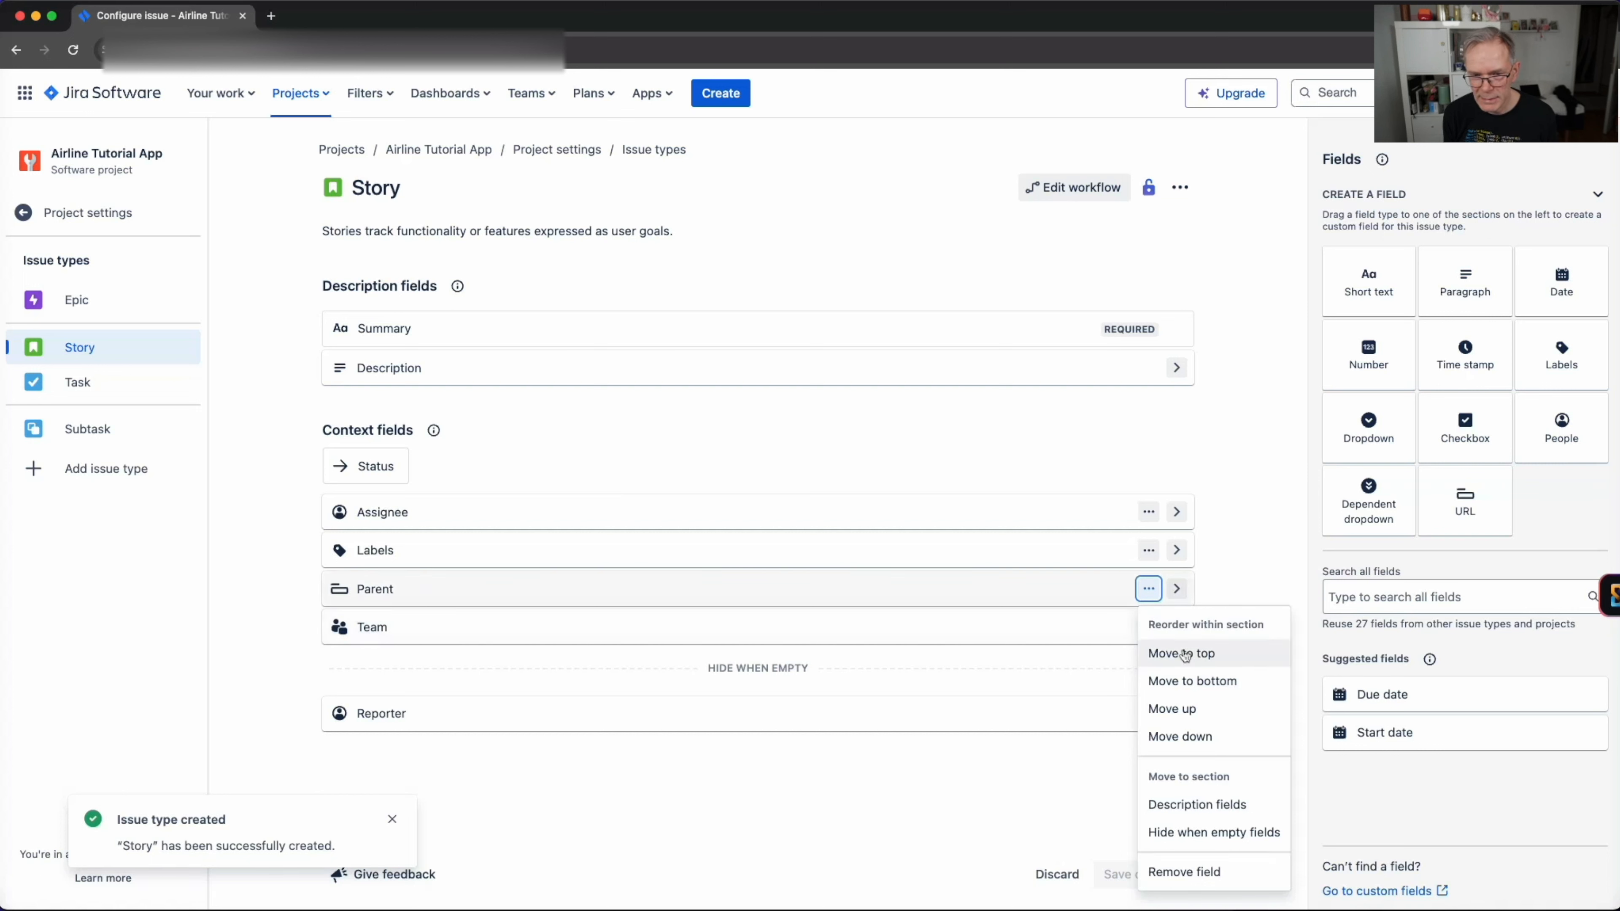
{"action": "left_click", "coordinate": [1184, 682]}
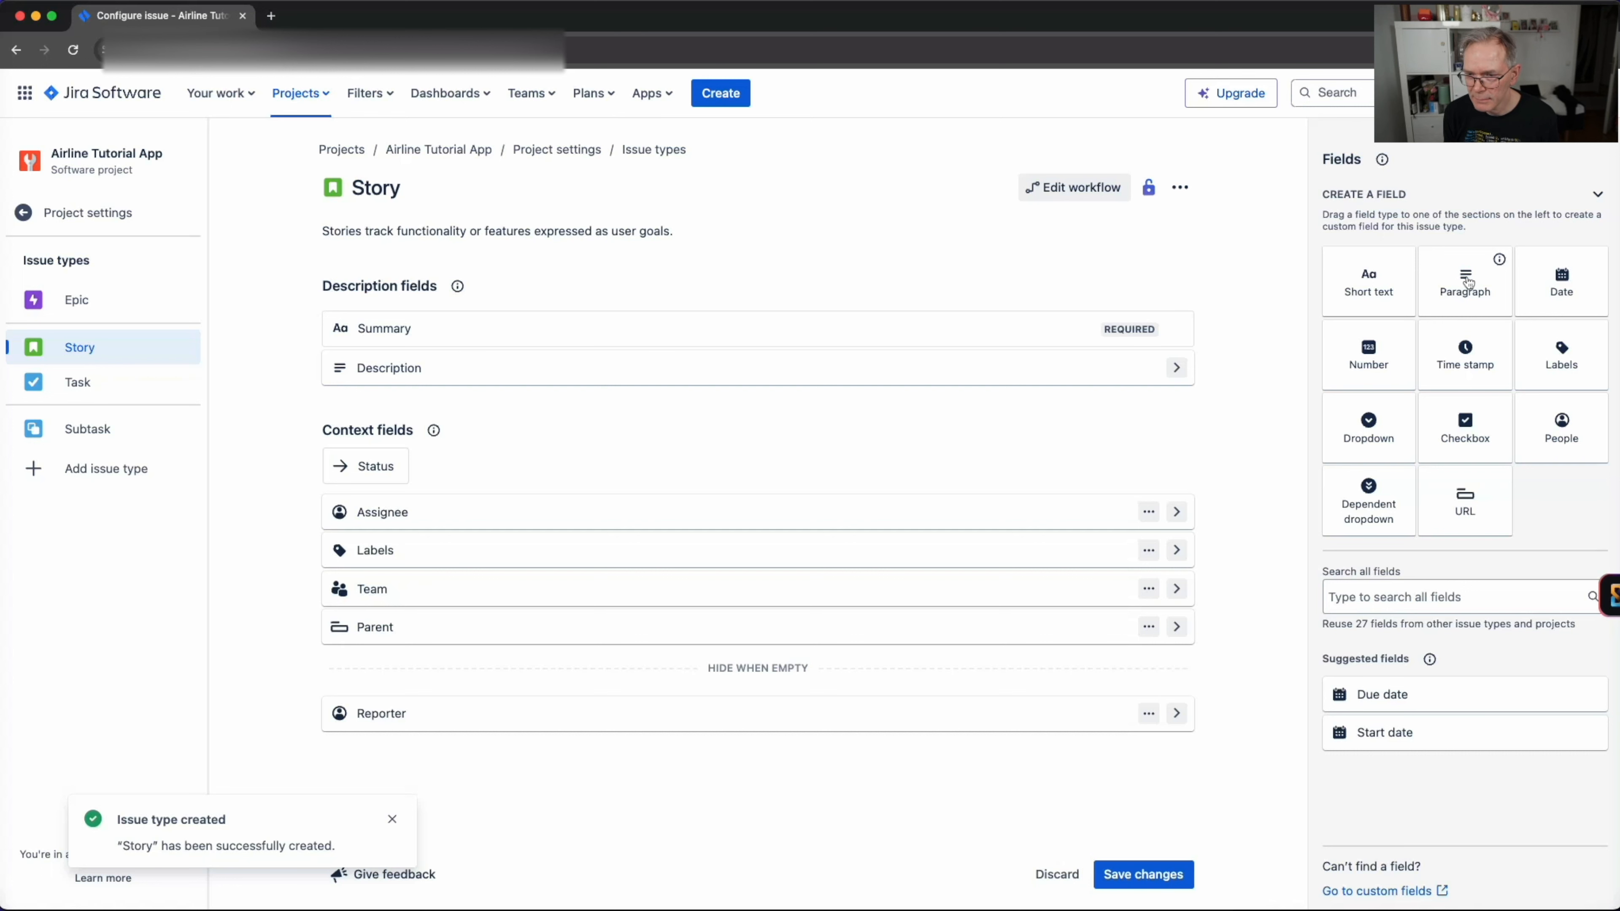
Add a paragraph field named "Acceptance Criteria" directly below Summary in the Story issue type's description fields
{"action": "left_click_drag", "start_coordinate": [1467, 281], "coordinate": [765, 364]}
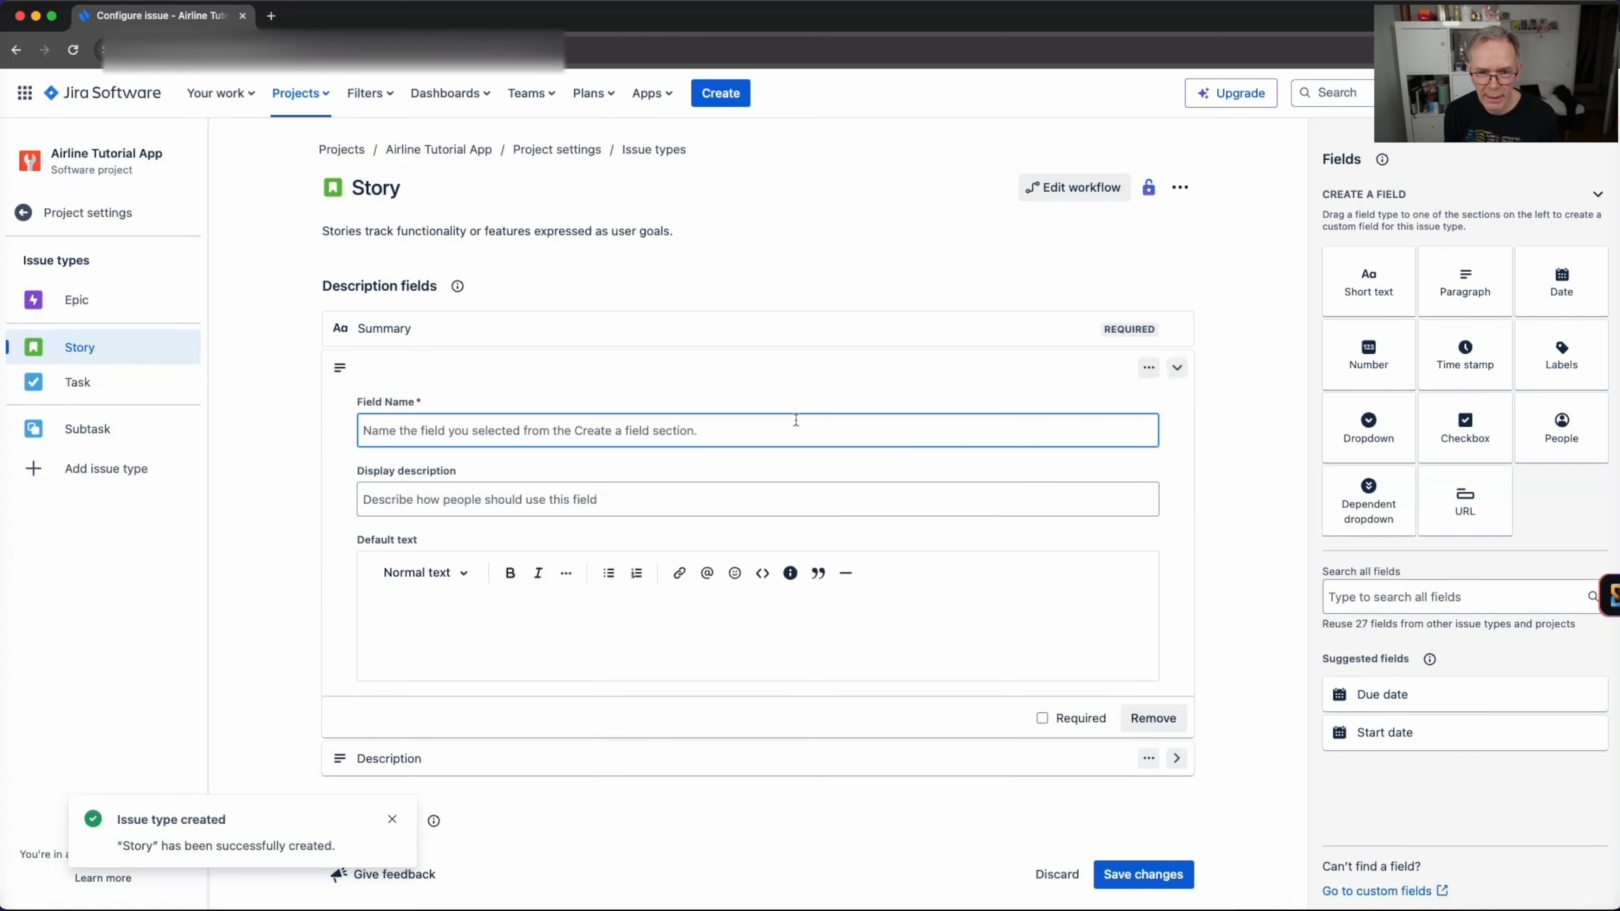
{"action": "left_click", "coordinate": [778, 433]}
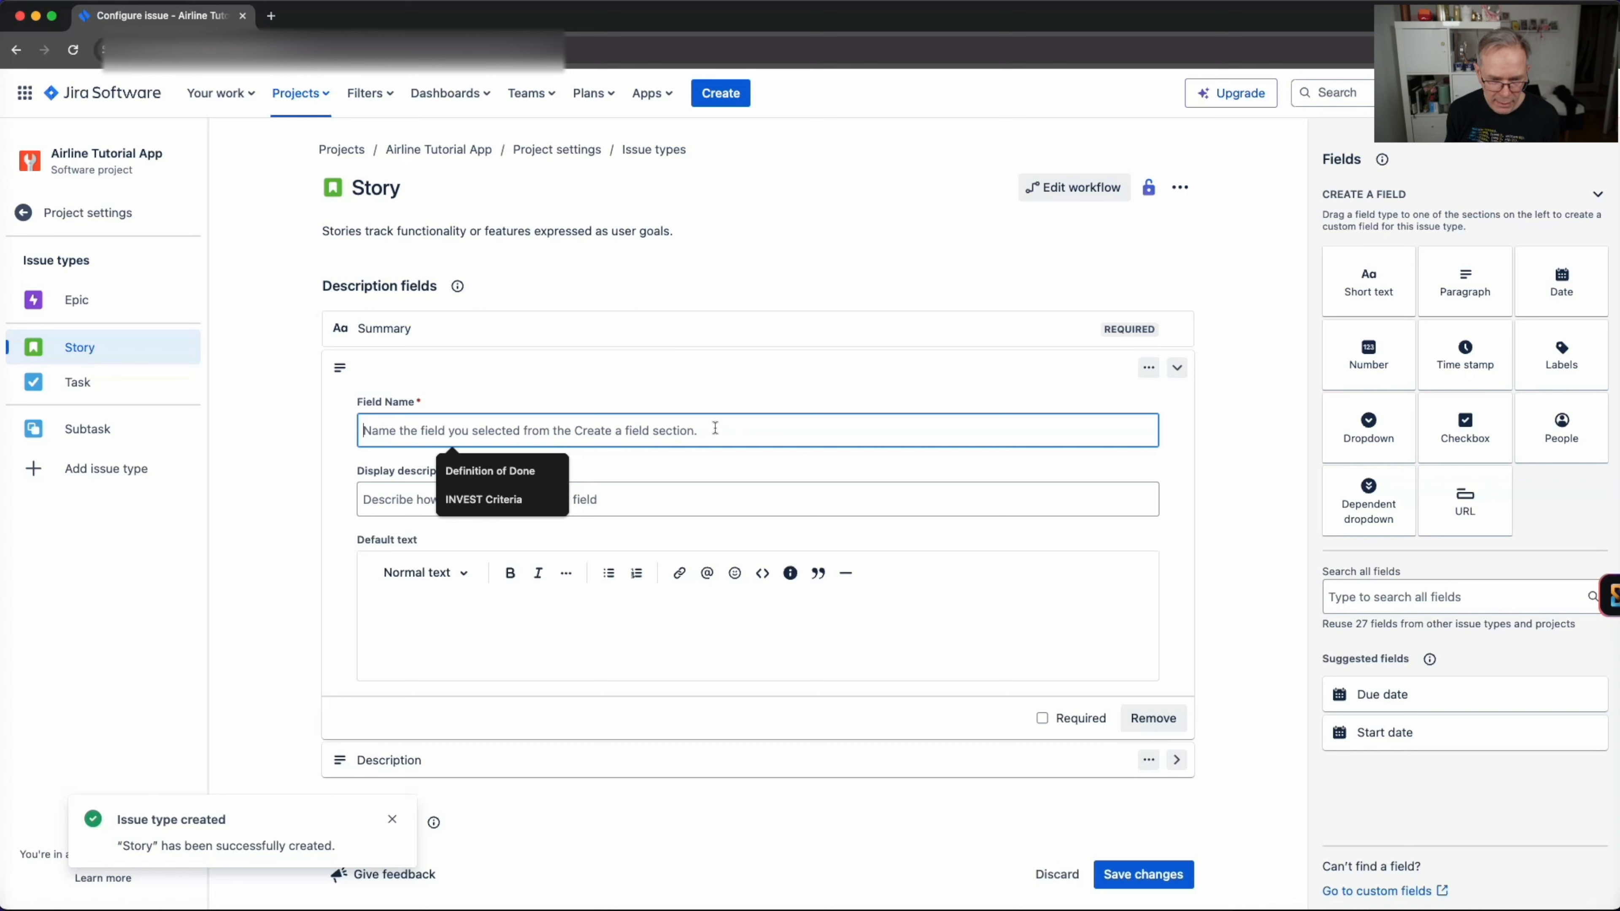
{"action": "type", "text": "Accept"}
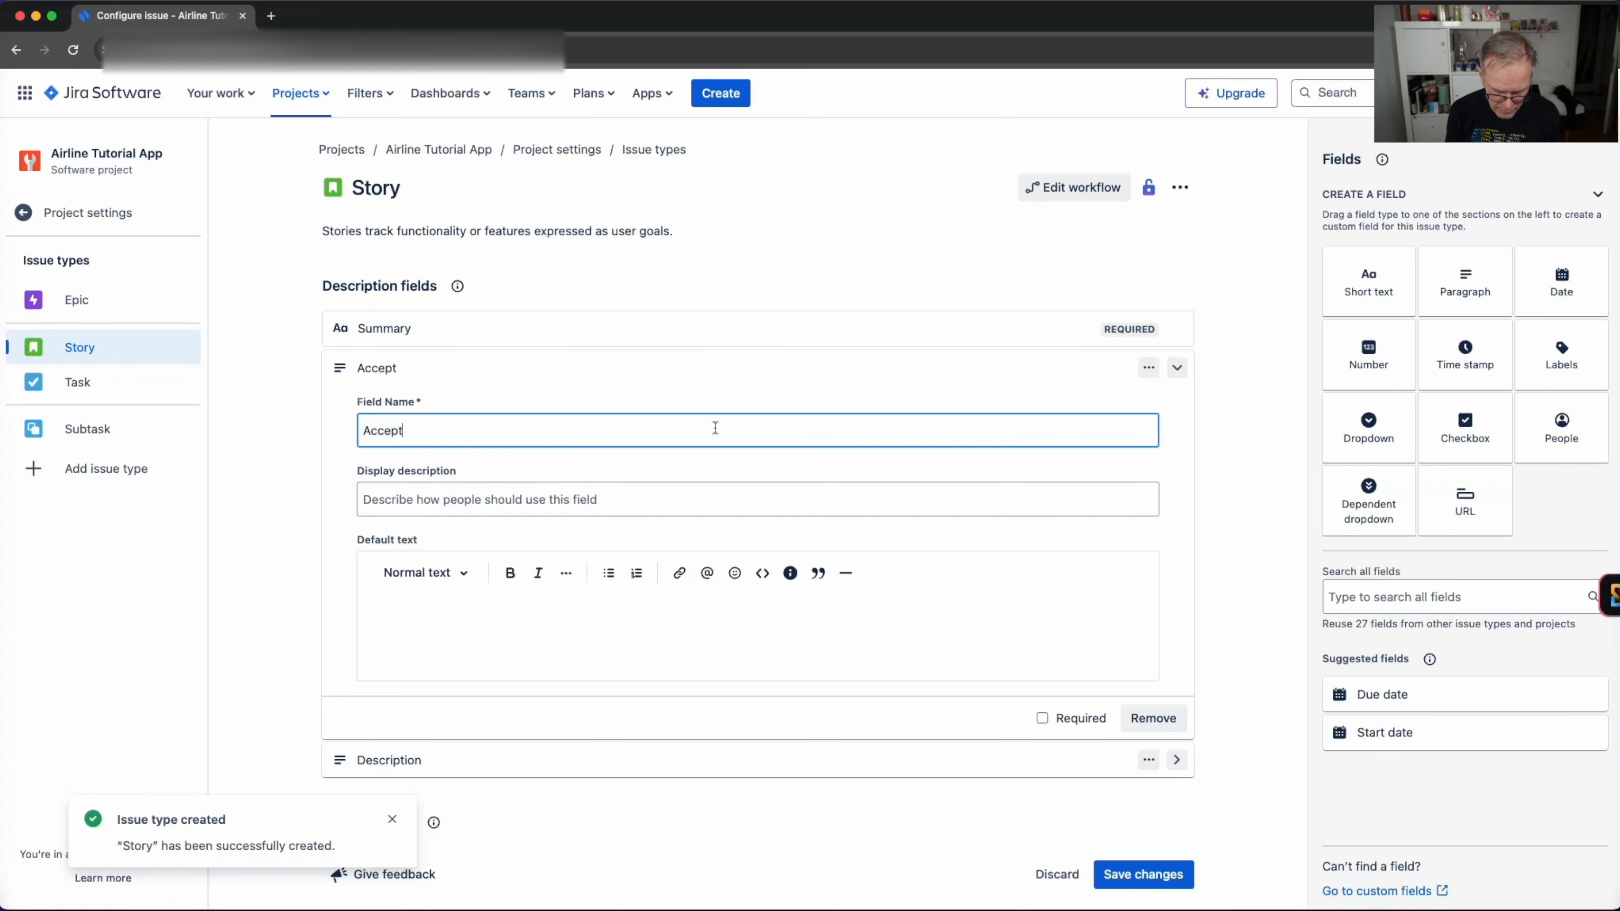
{"action": "type", "text": "ance"}
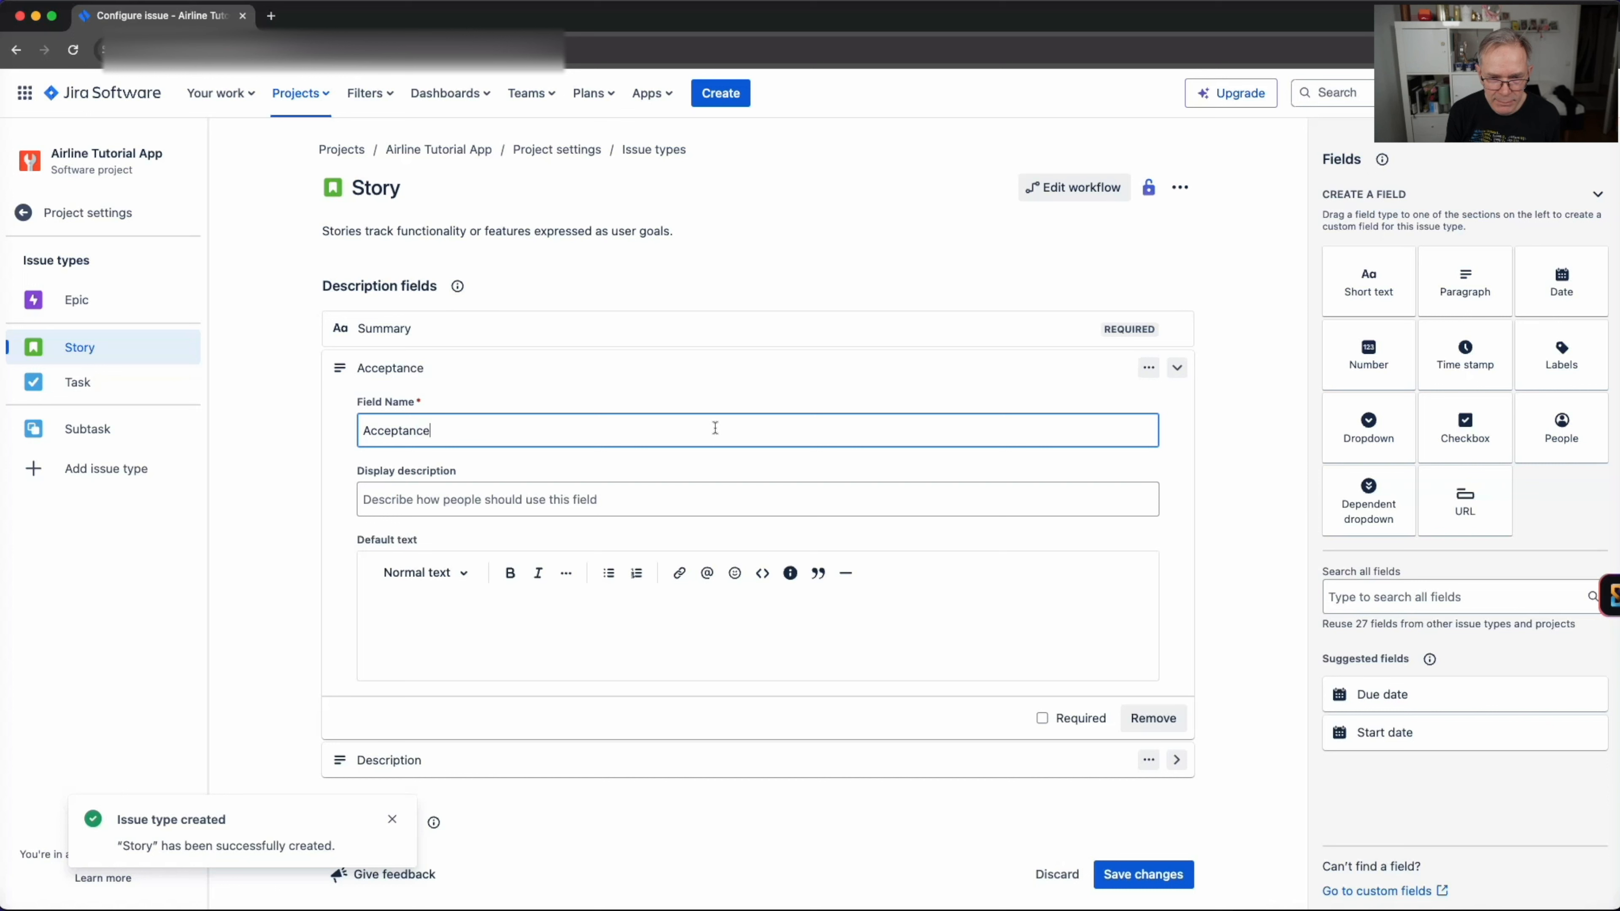
{"action": "type", "text": " Cr"}
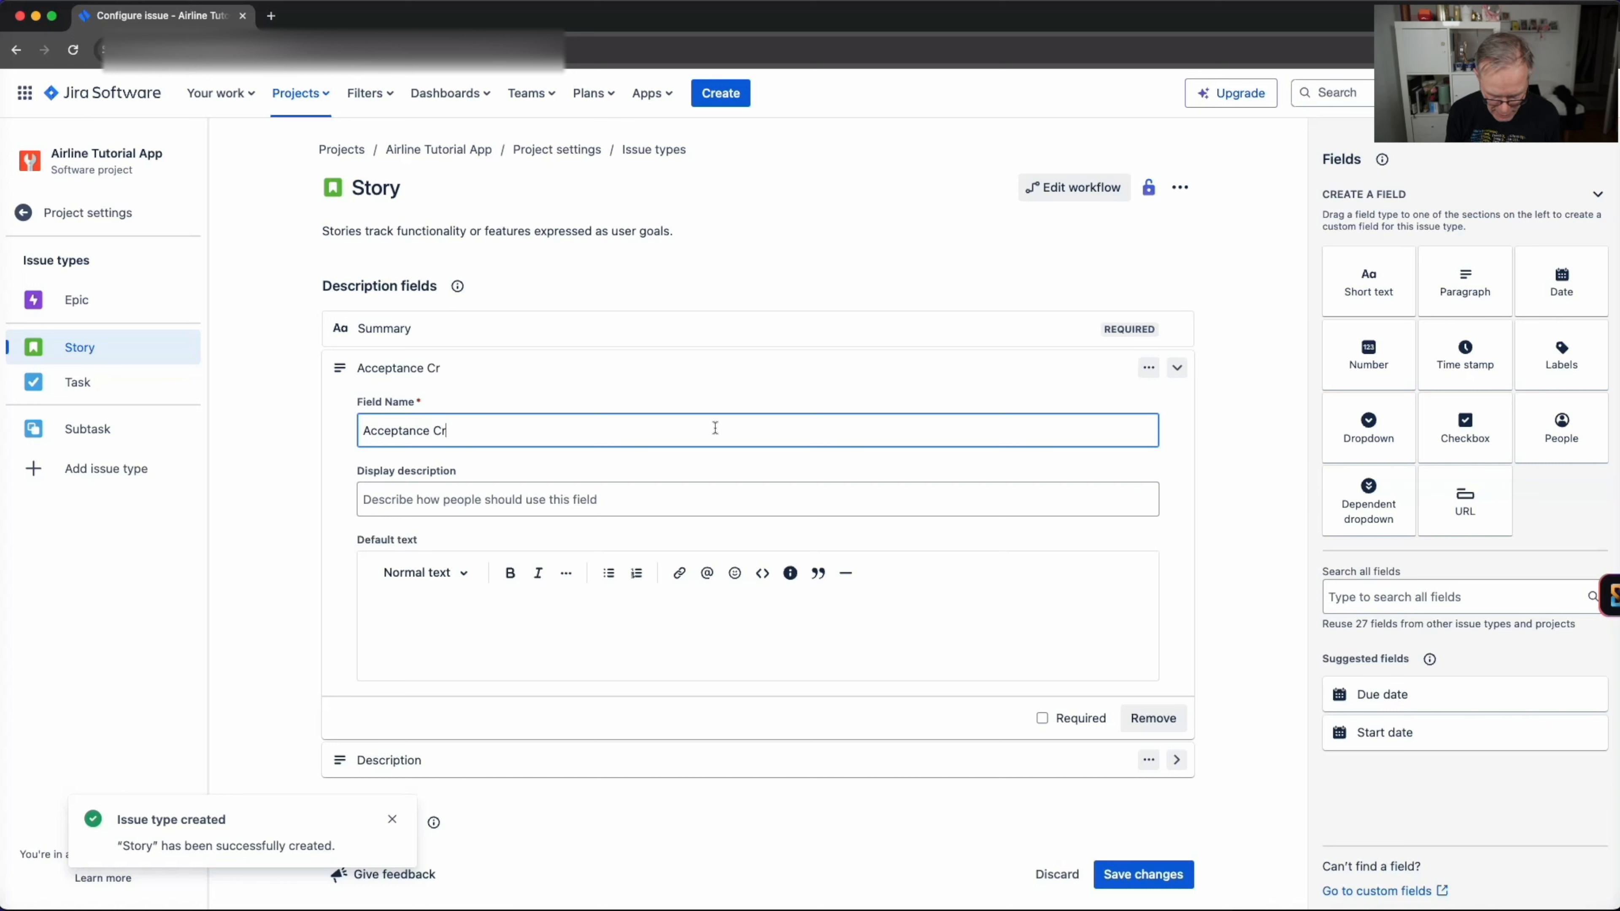
{"action": "type", "text": "iteria"}
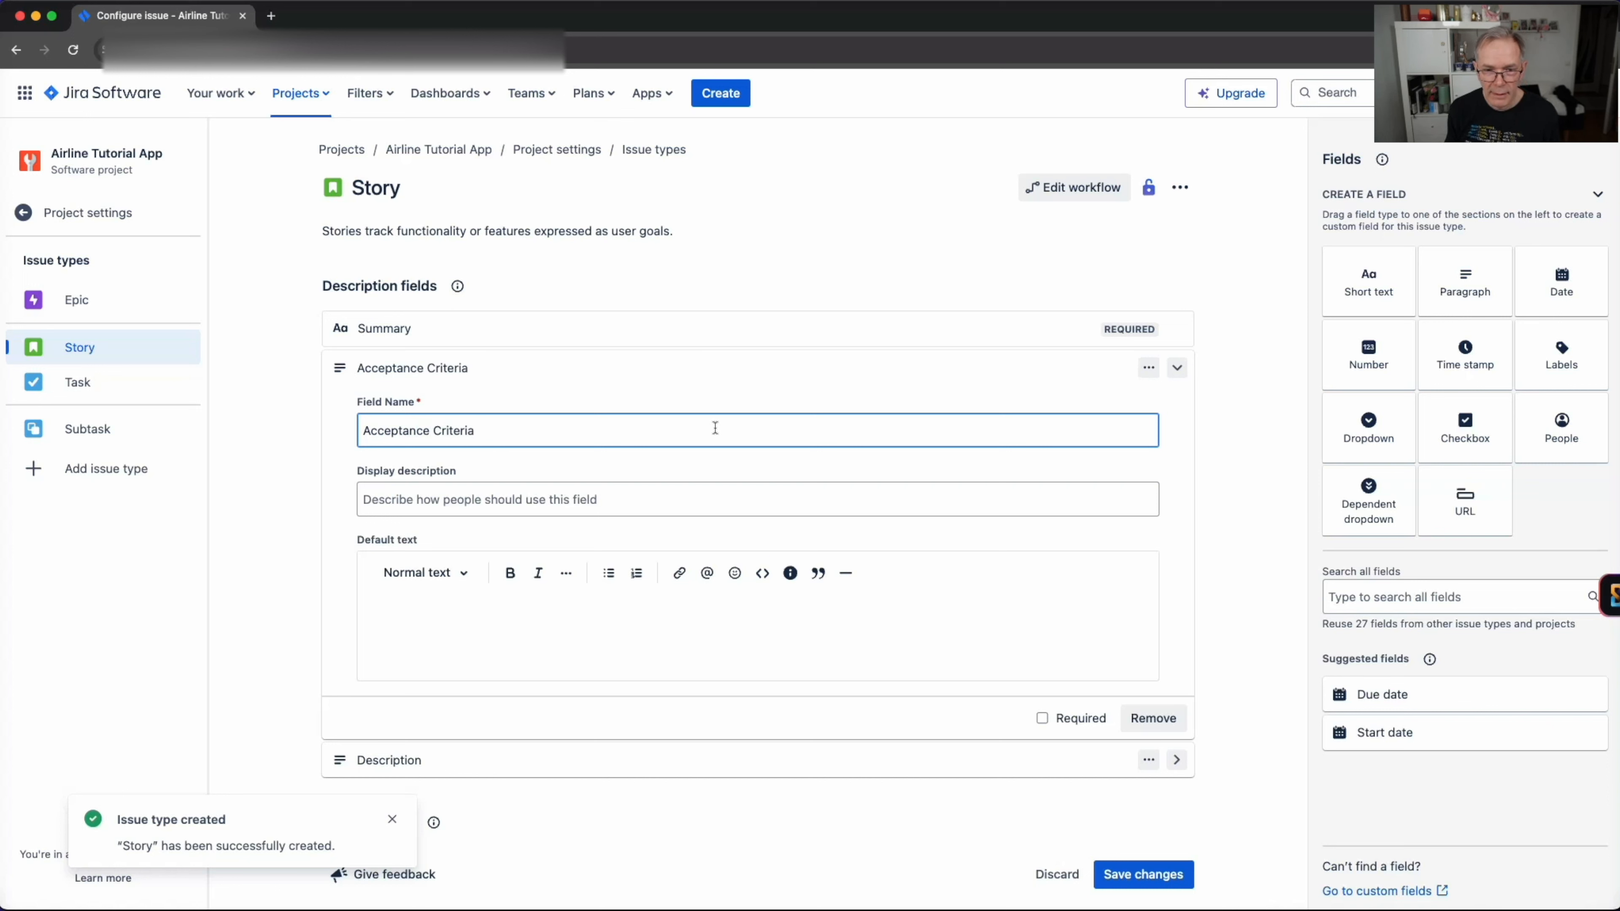
Enter "Mandatory for user stories" as the display description of the Acceptance Criteria field
{"action": "left_click", "coordinate": [694, 503]}
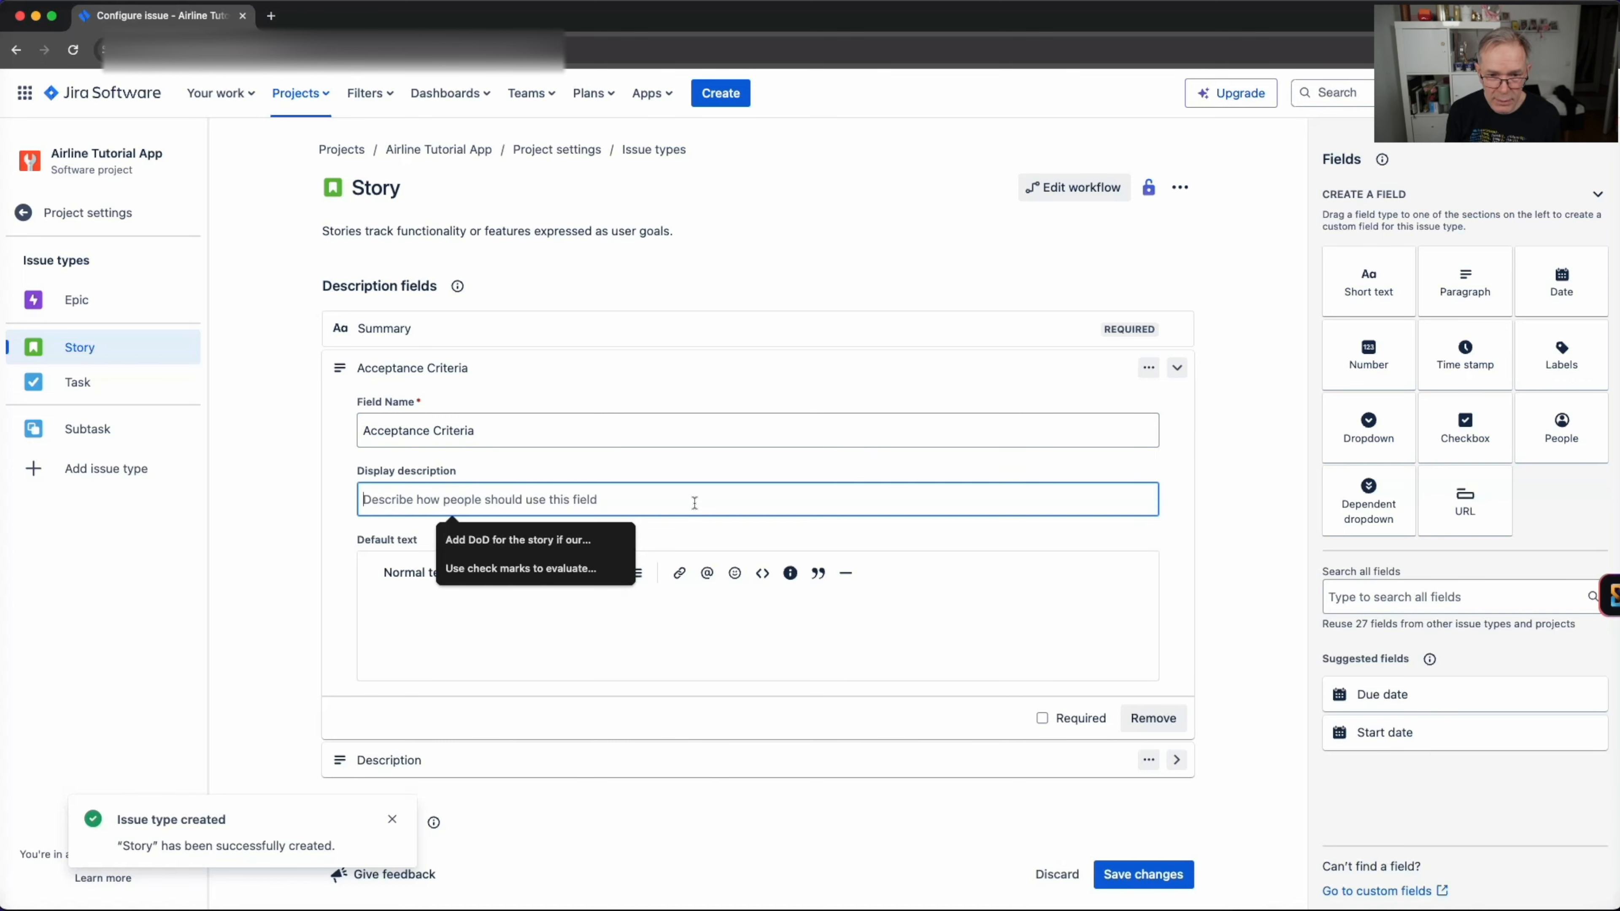
{"action": "type", "text": "Manada"}
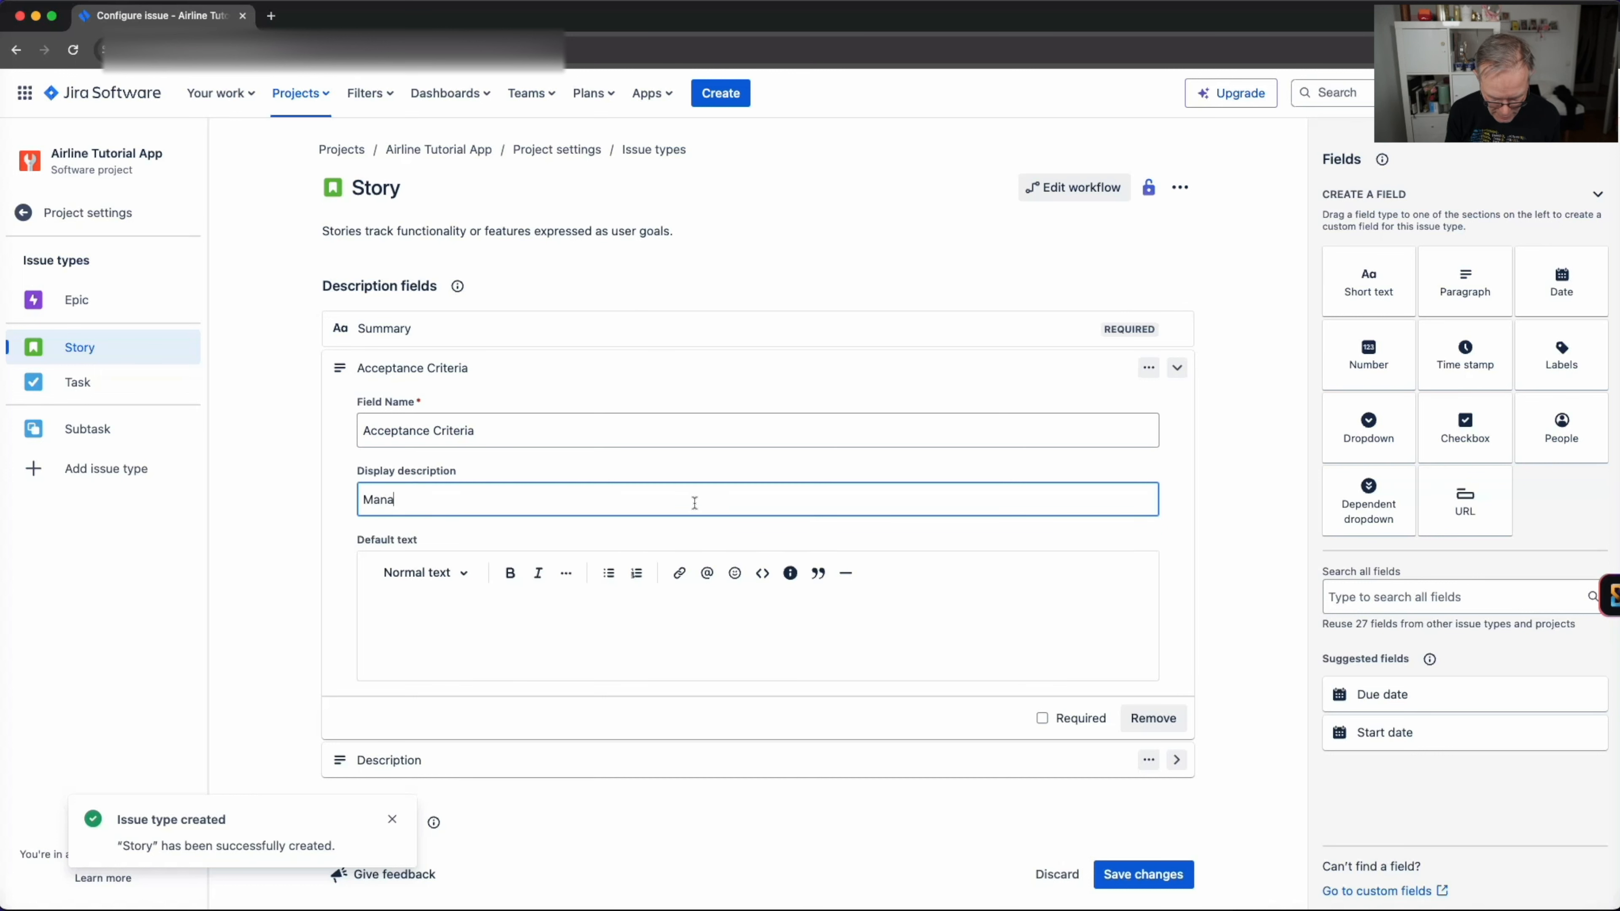
{"action": "key", "text": "BackSpace"}
{"action": "key", "text": "BackSpace"}
{"action": "key", "text": "BackSpace"}
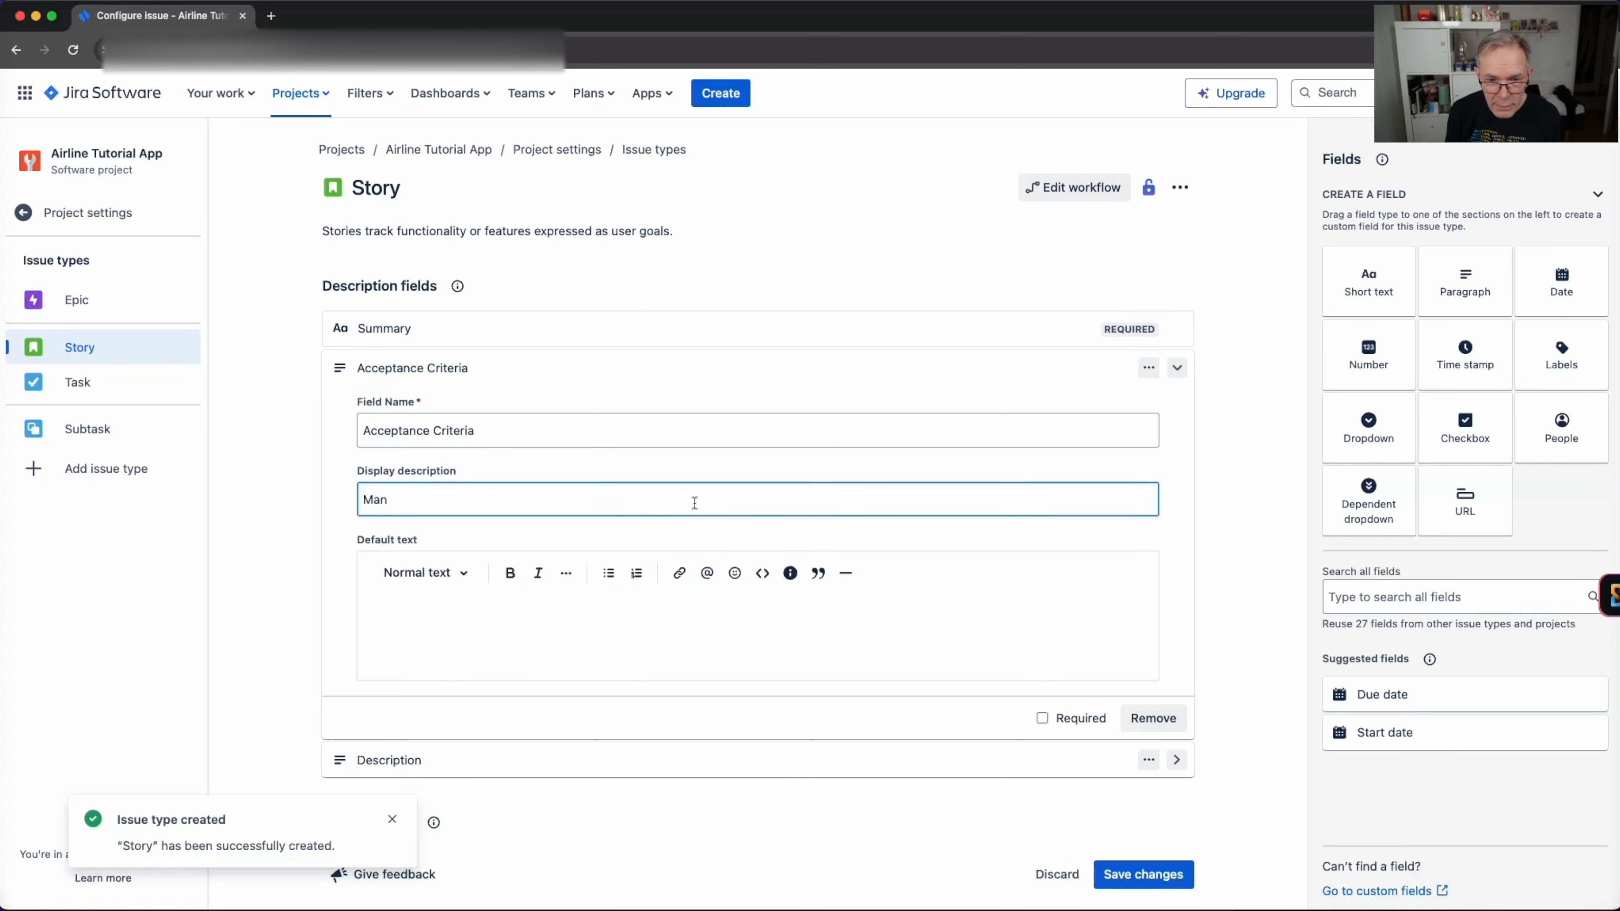
{"action": "type", "text": "datory "}
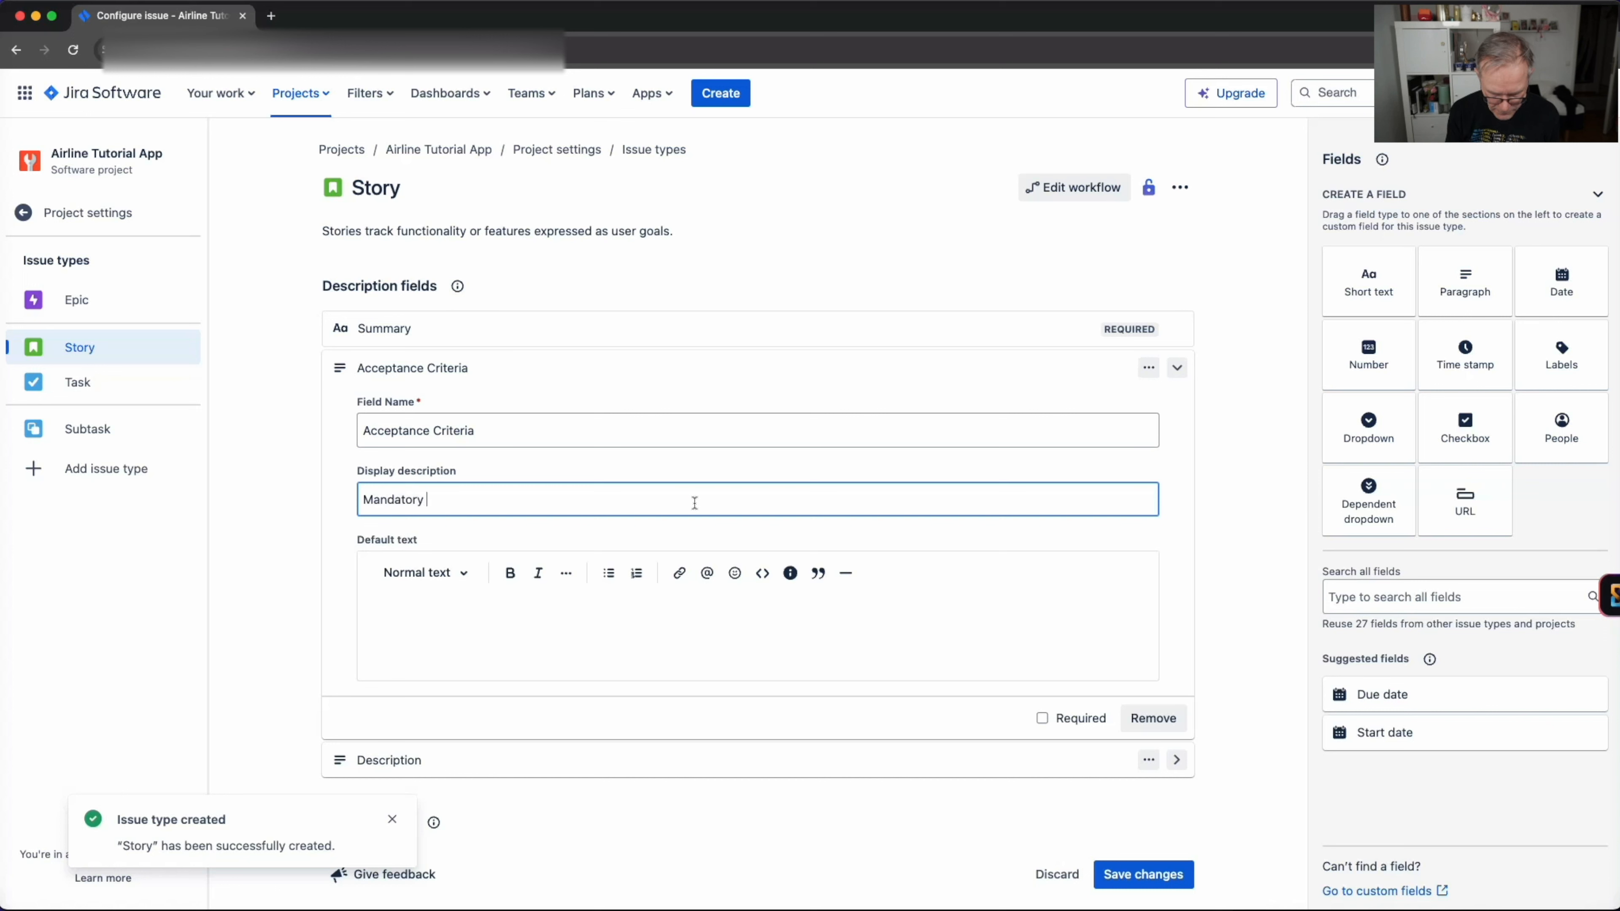
{"action": "type", "text": "fro"}
{"action": "key", "text": "BackSpace"}
{"action": "key", "text": "BackSpace"}
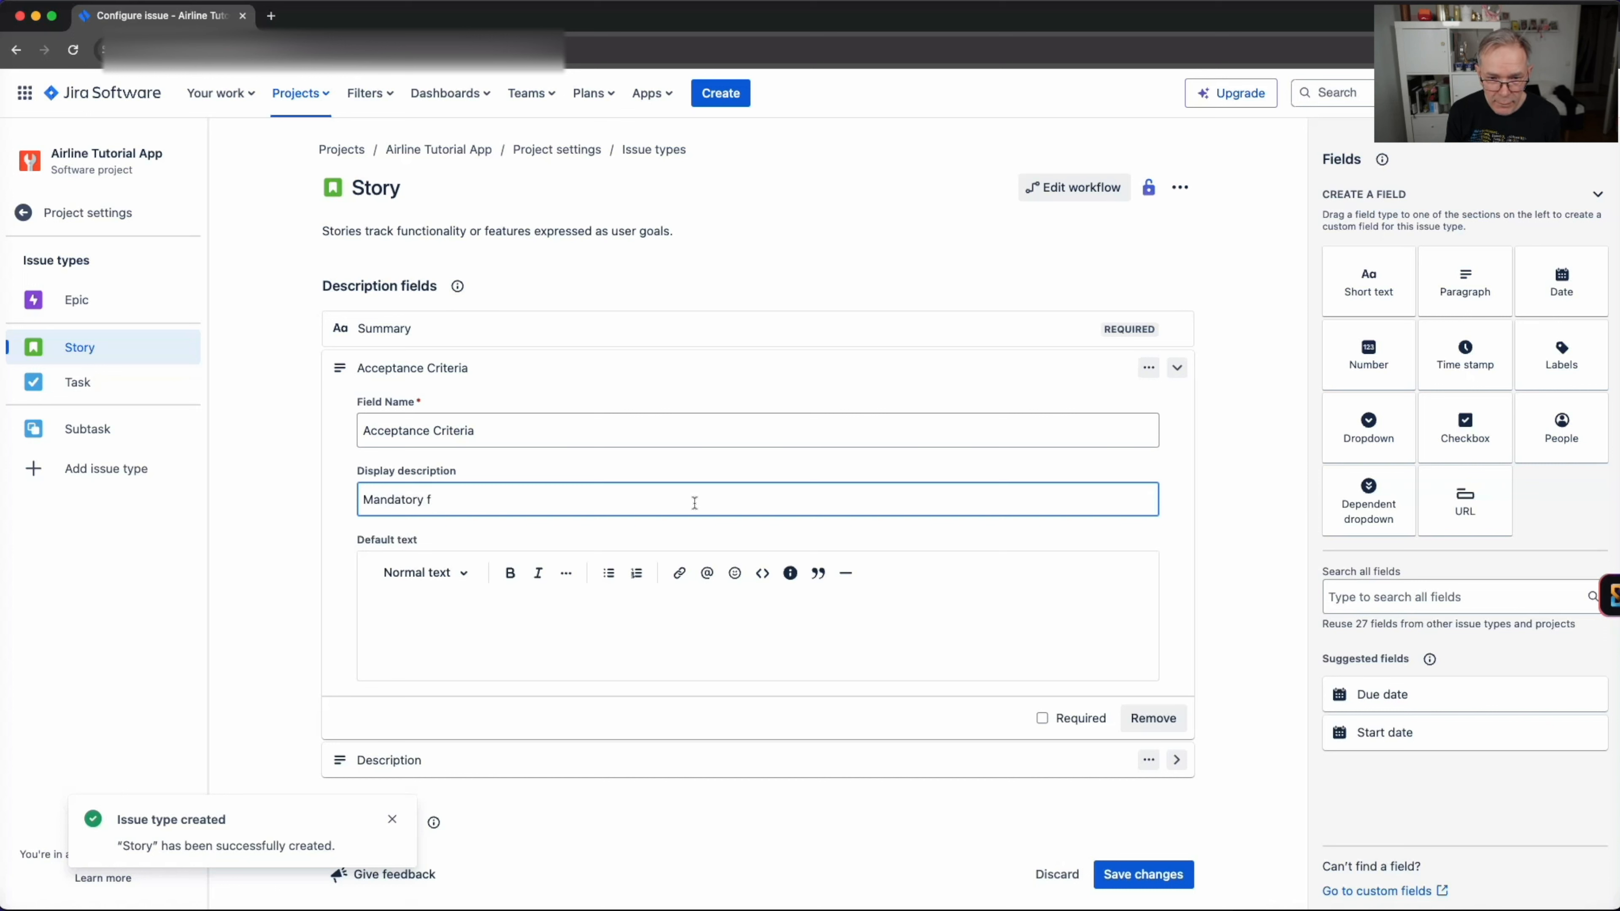
{"action": "type", "text": "or user"}
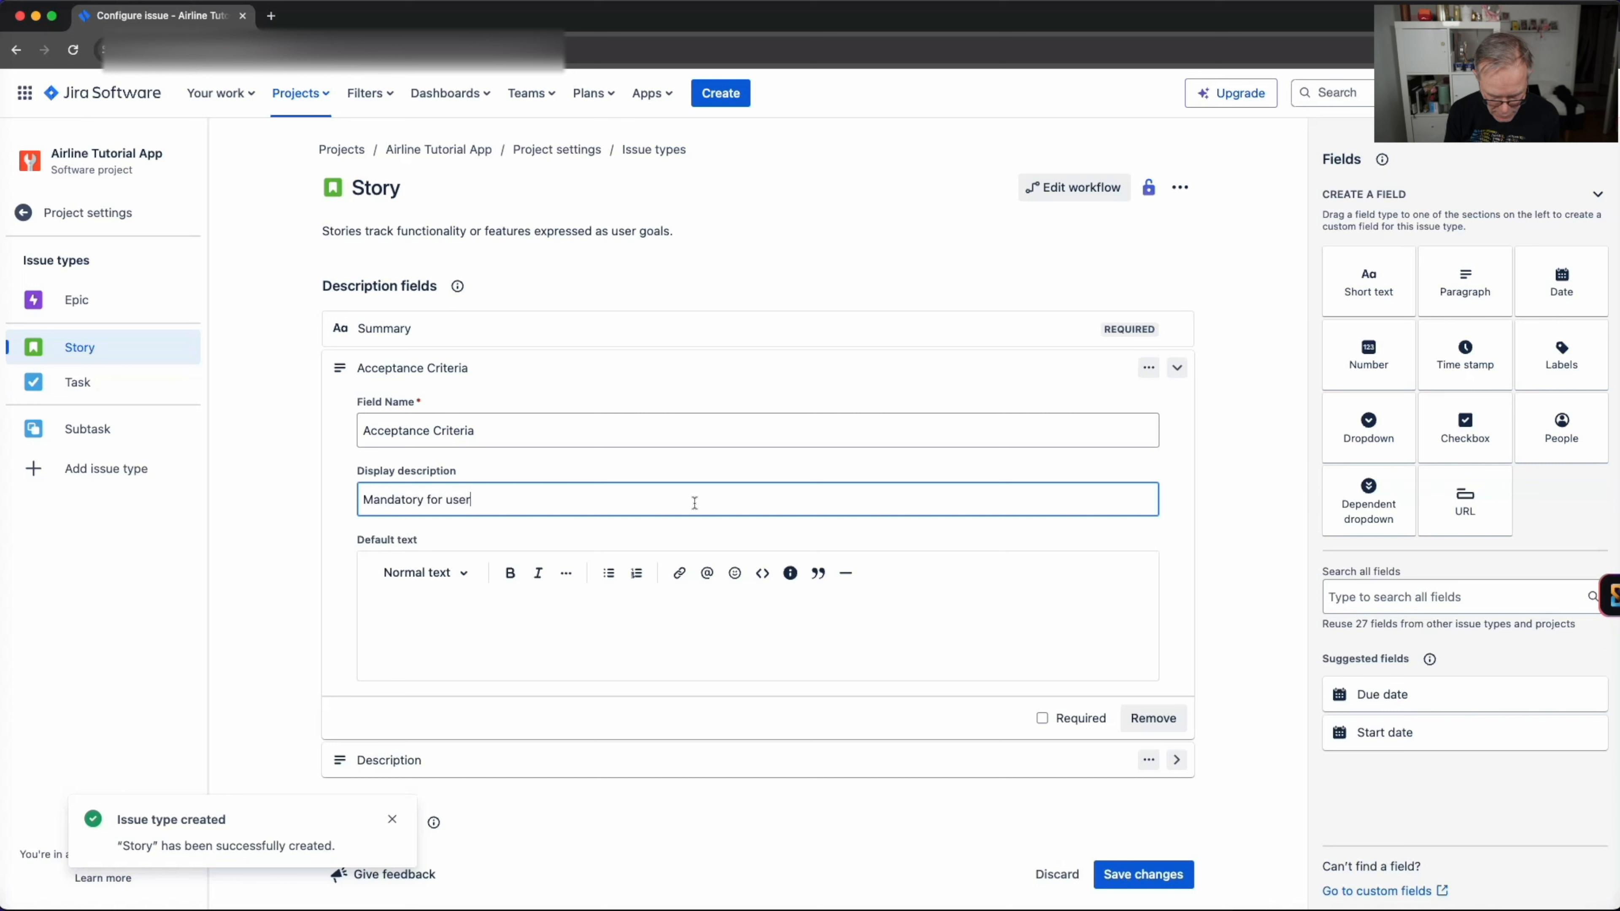
{"action": "type", "text": " stories"}
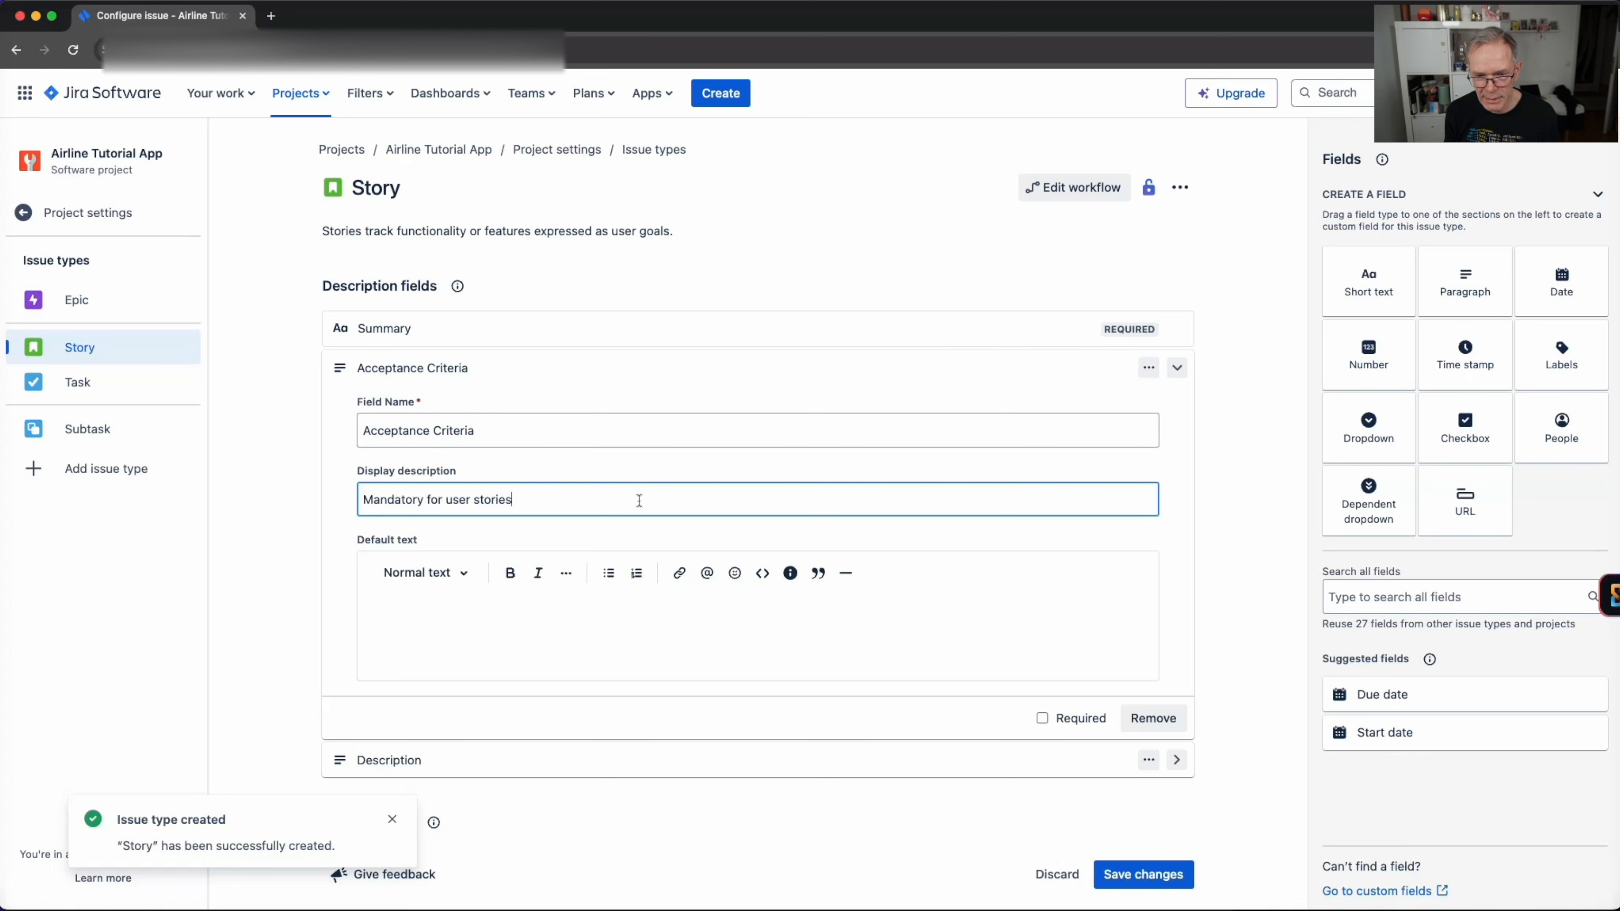
Make the Acceptance Criteria field required and save the Story issue type's changes
{"action": "scroll", "coordinate": [639, 500], "scroll_direction": "down", "scroll_amount": 2}
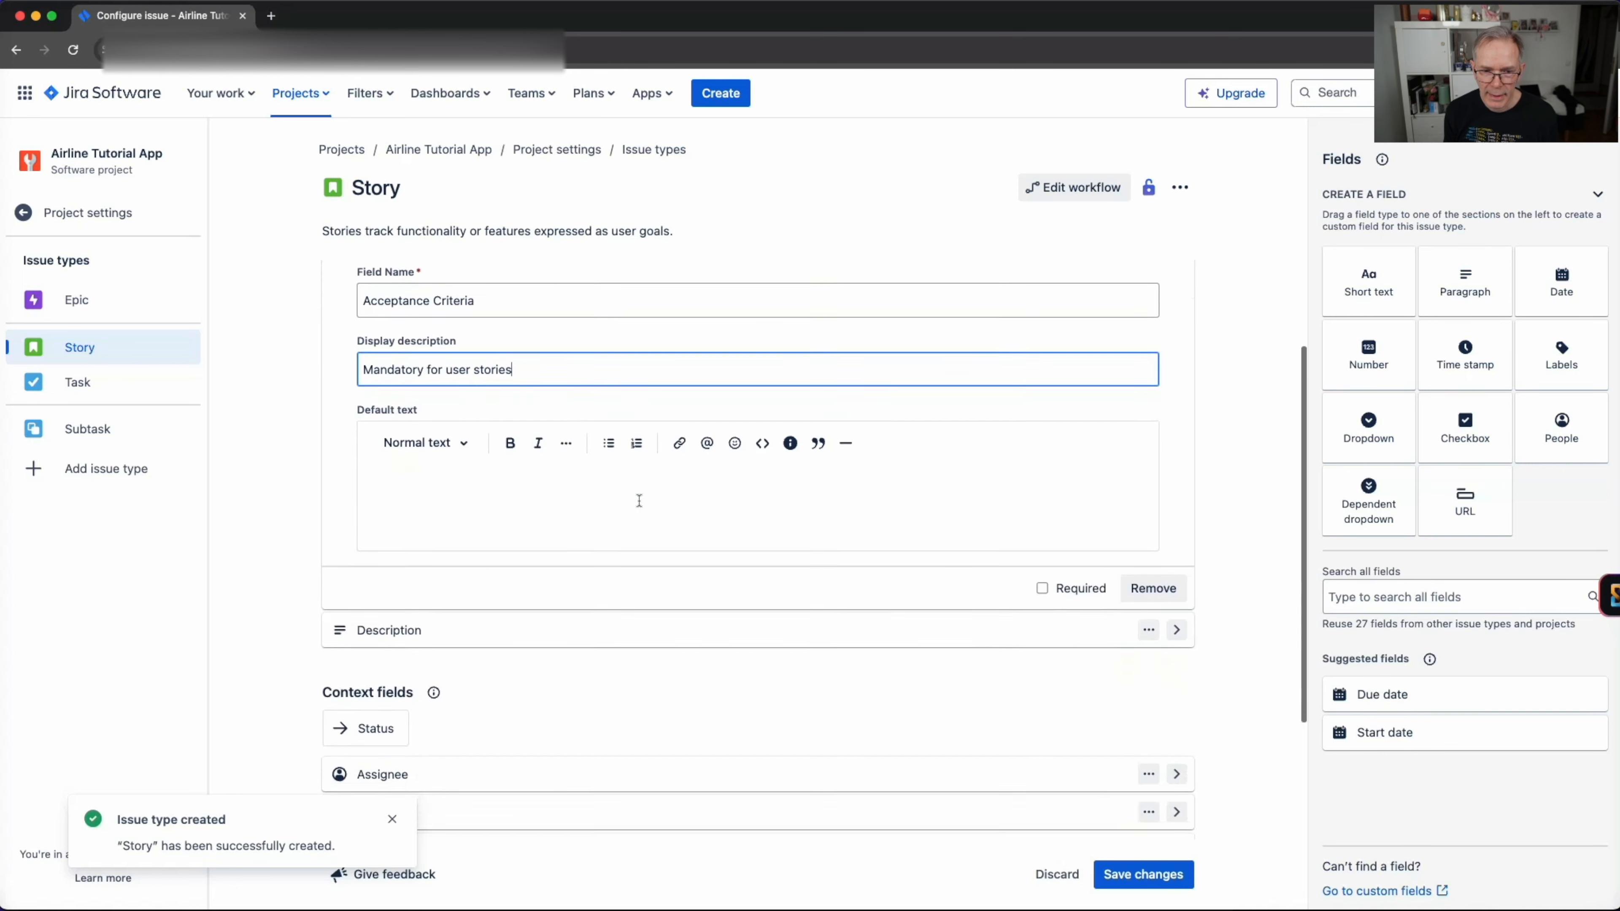
{"action": "scroll", "coordinate": [639, 501], "scroll_direction": "down", "scroll_amount": 2}
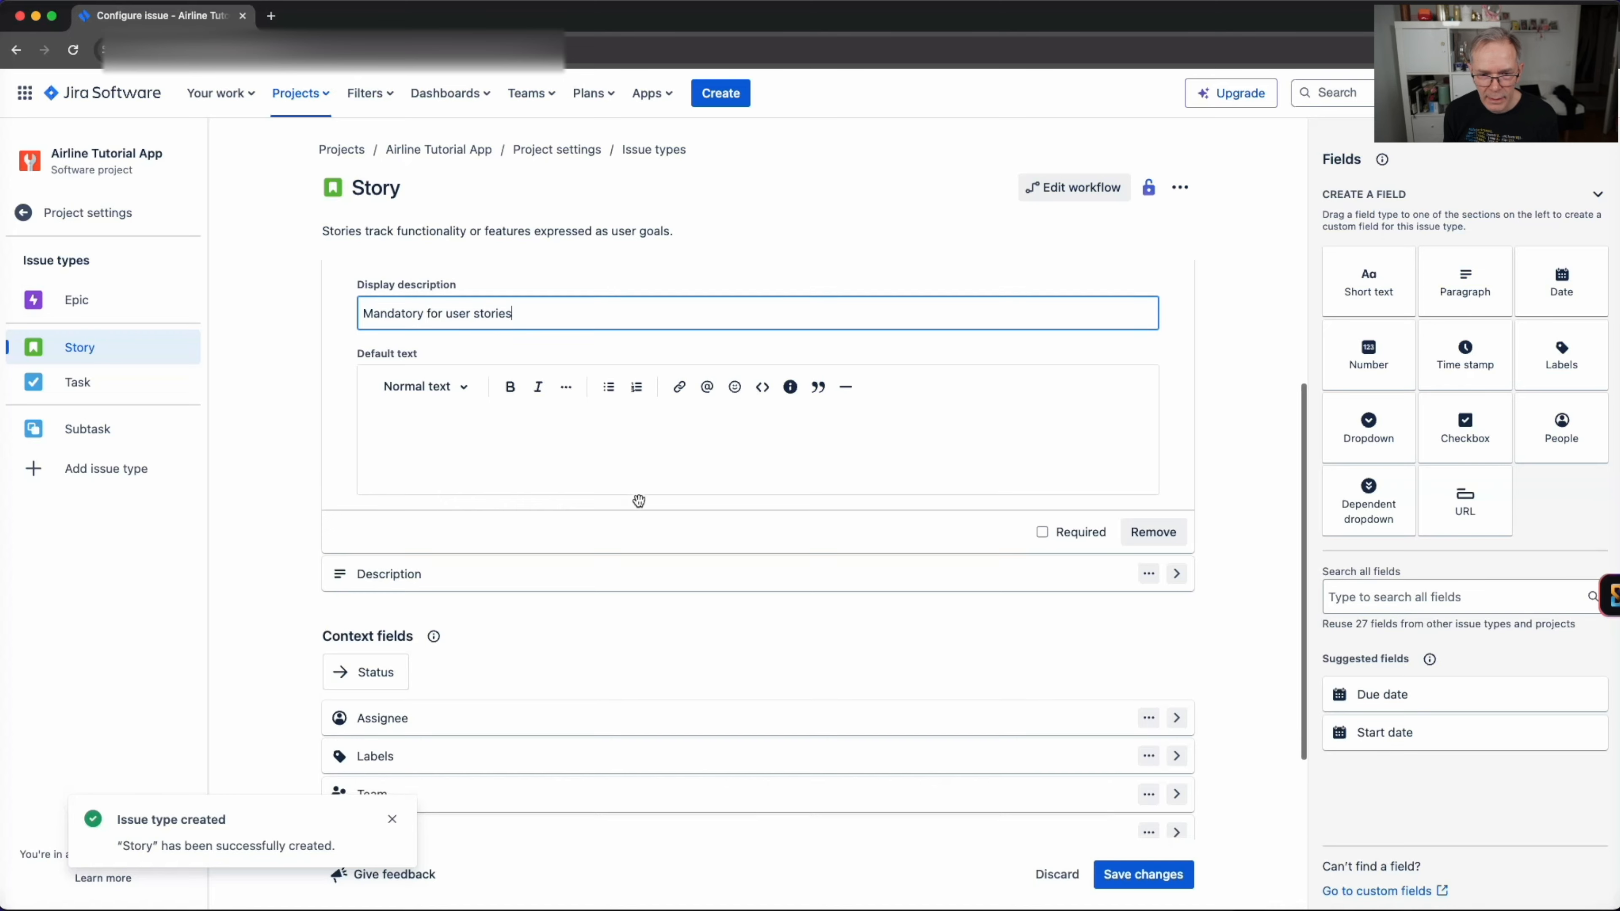
{"action": "scroll", "coordinate": [639, 500], "scroll_direction": "up", "scroll_amount": 1}
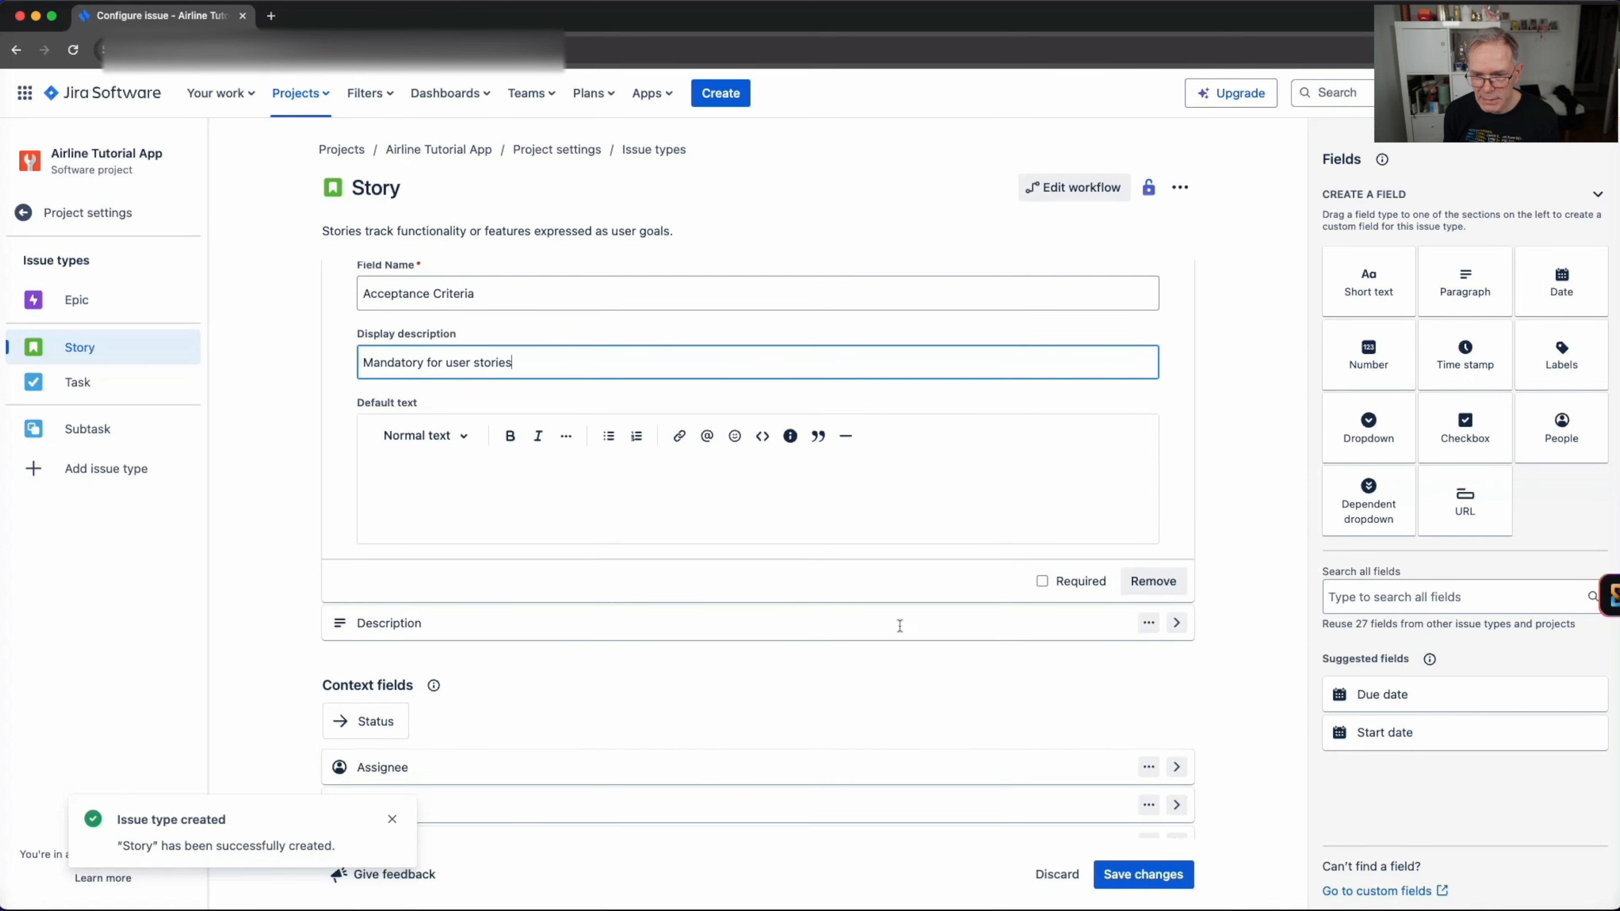
{"action": "left_click", "coordinate": [1042, 581]}
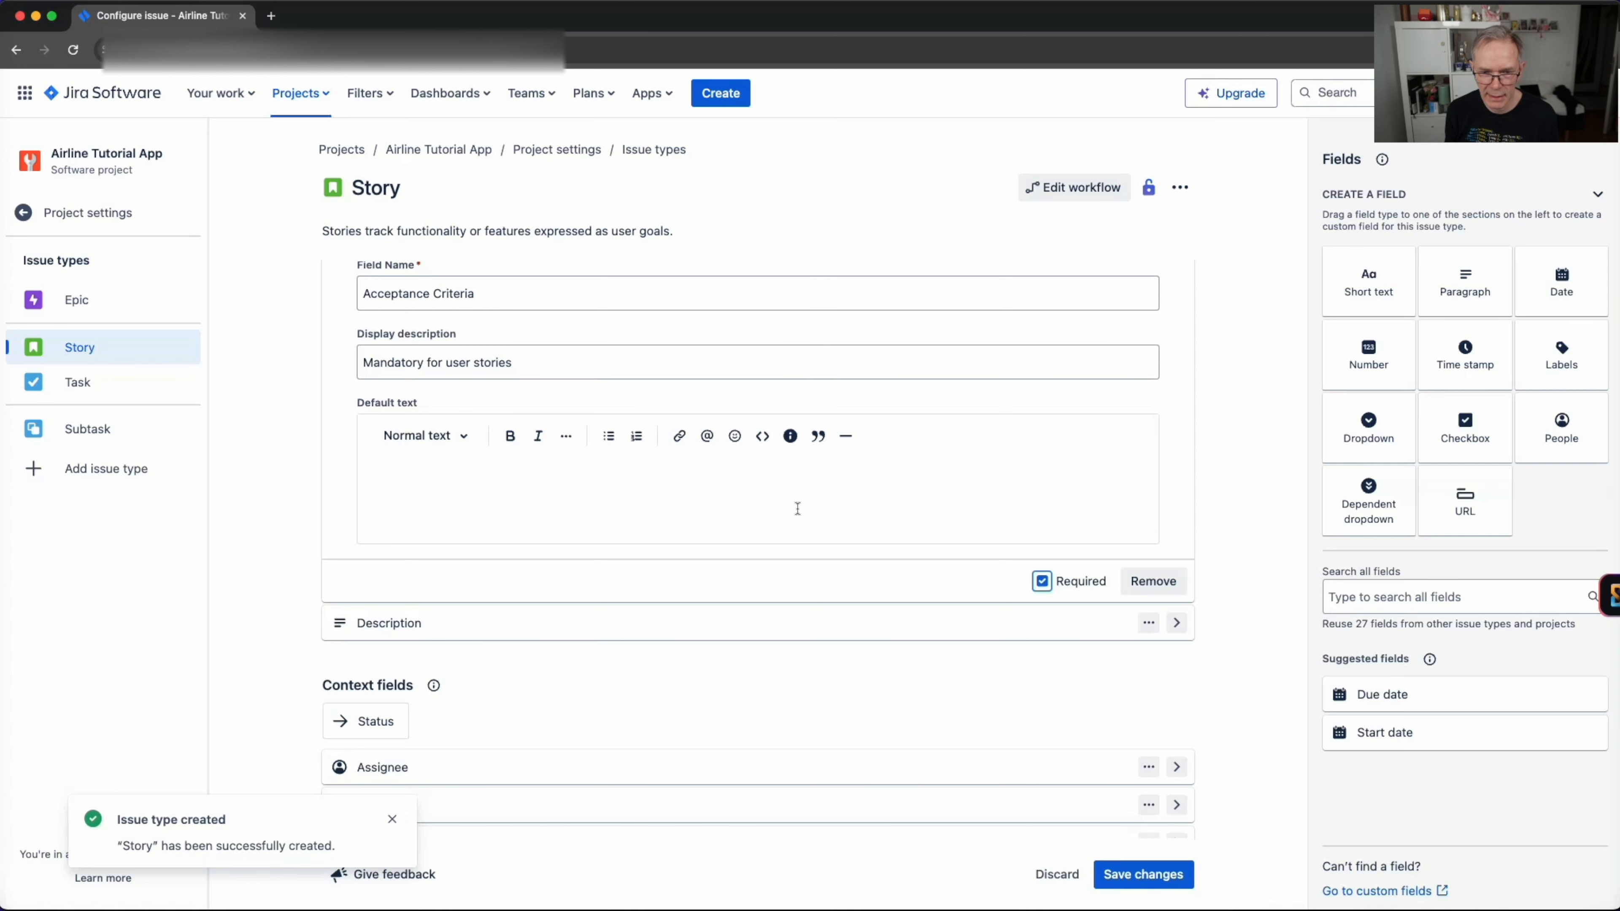
{"action": "left_click", "coordinate": [1136, 880]}
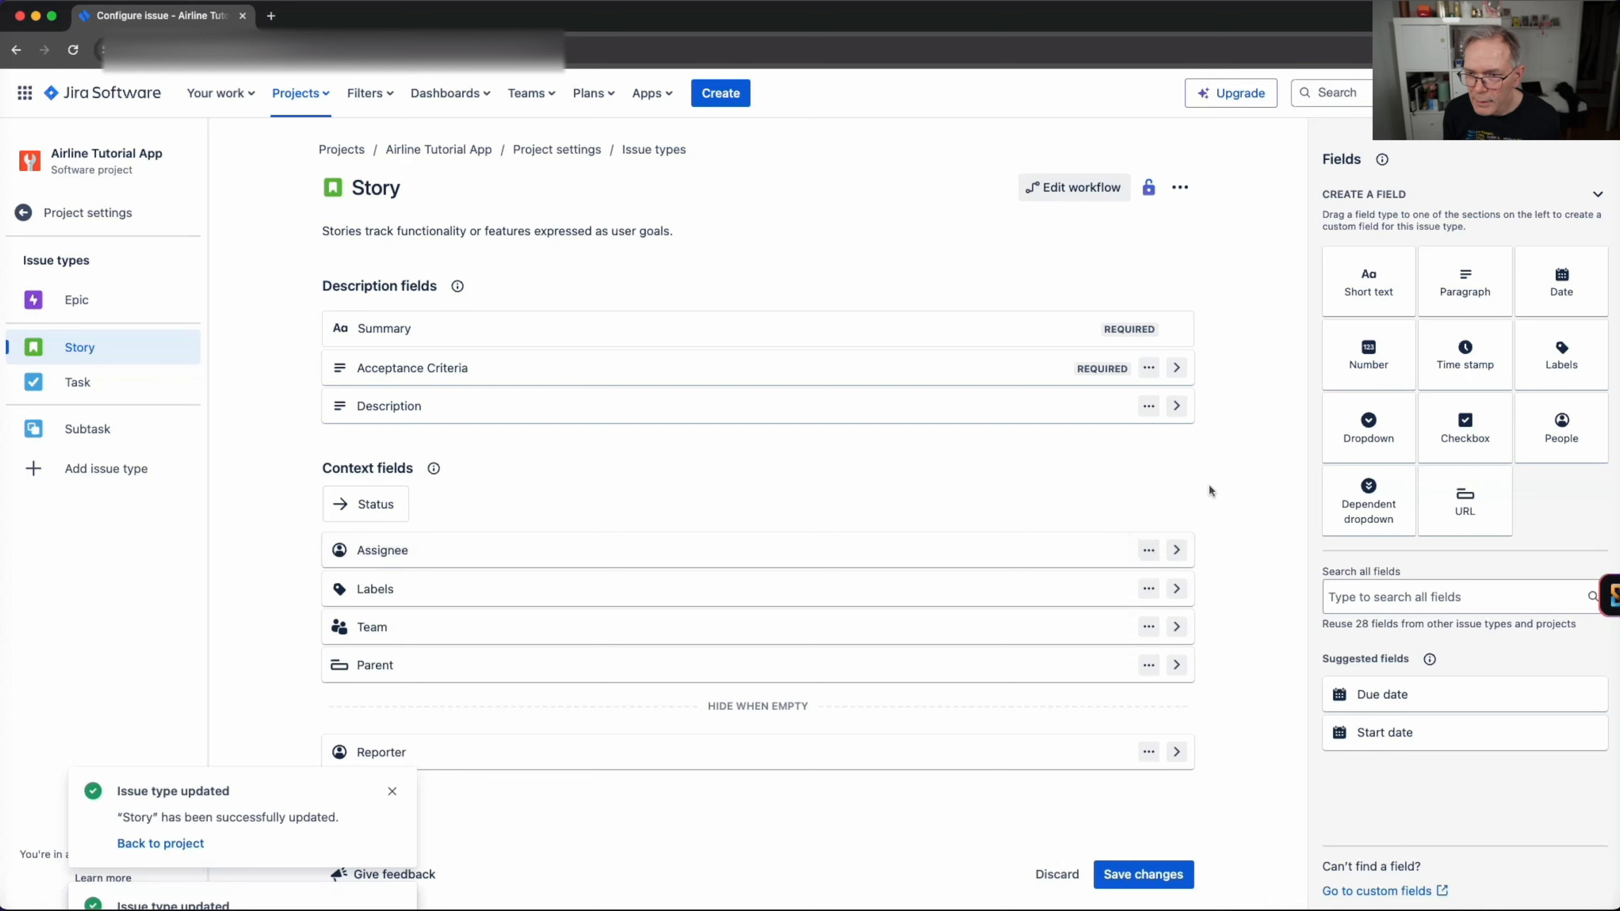
Add another paragraph field below Summary in the description fields and name it "Definition of Done"
{"action": "left_click_drag", "start_coordinate": [1467, 280], "coordinate": [994, 370]}
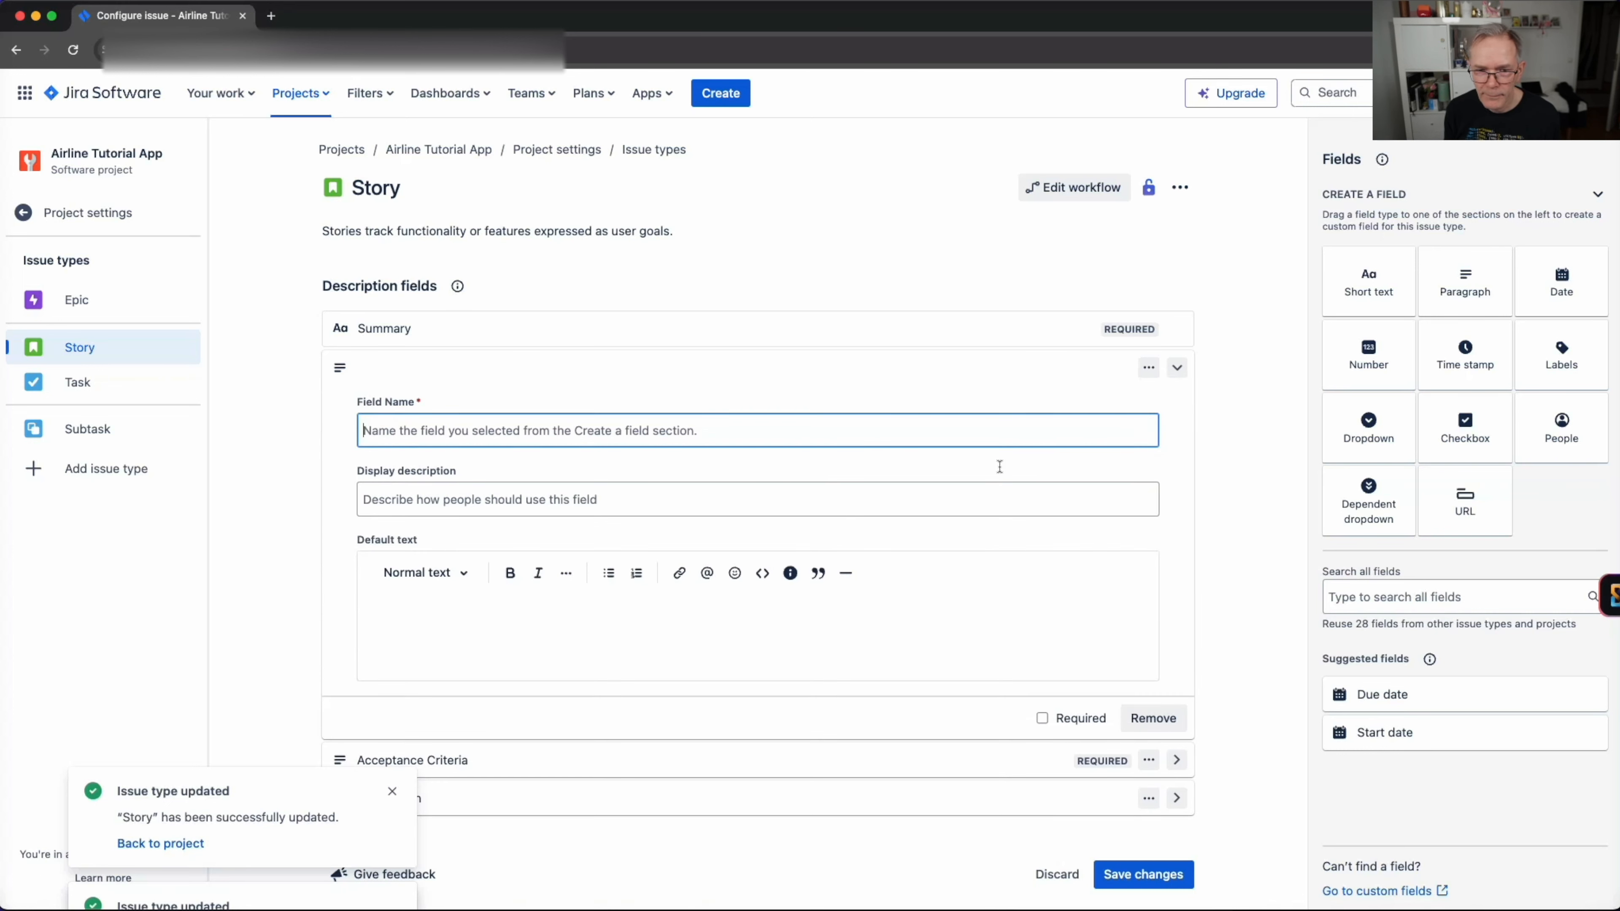
{"action": "left_click", "coordinate": [750, 434]}
{"action": "left_click", "coordinate": [537, 475]}
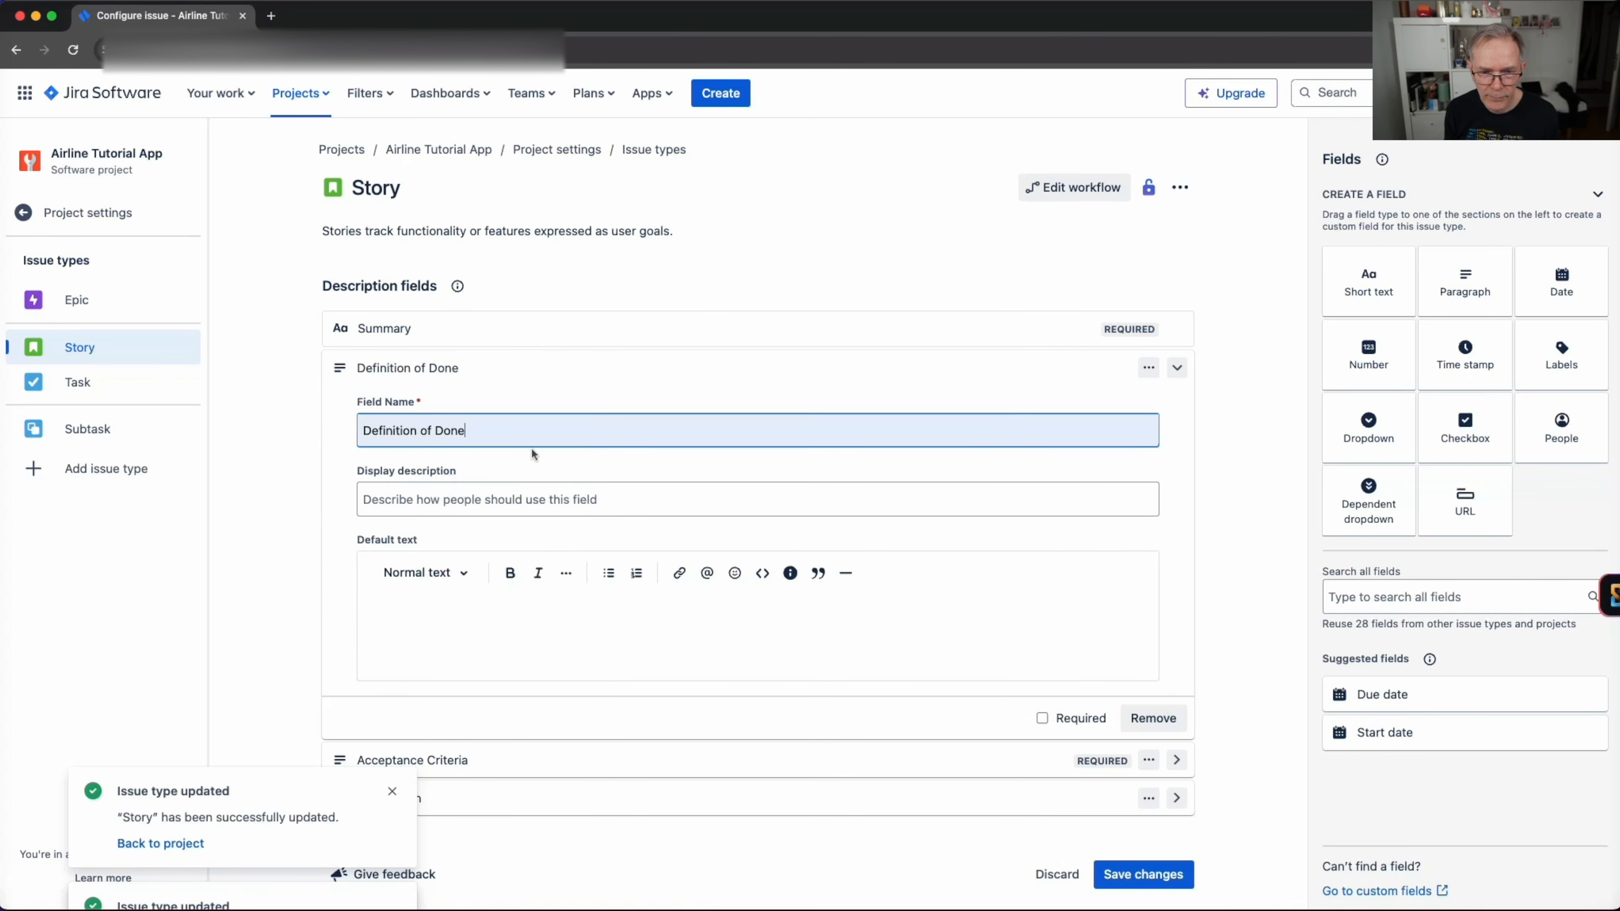
Save Definition of Done as a required field with the description "Add DoD for the story if our common DoD definition is not sufficient for the story"
{"action": "left_click", "coordinate": [624, 501]}
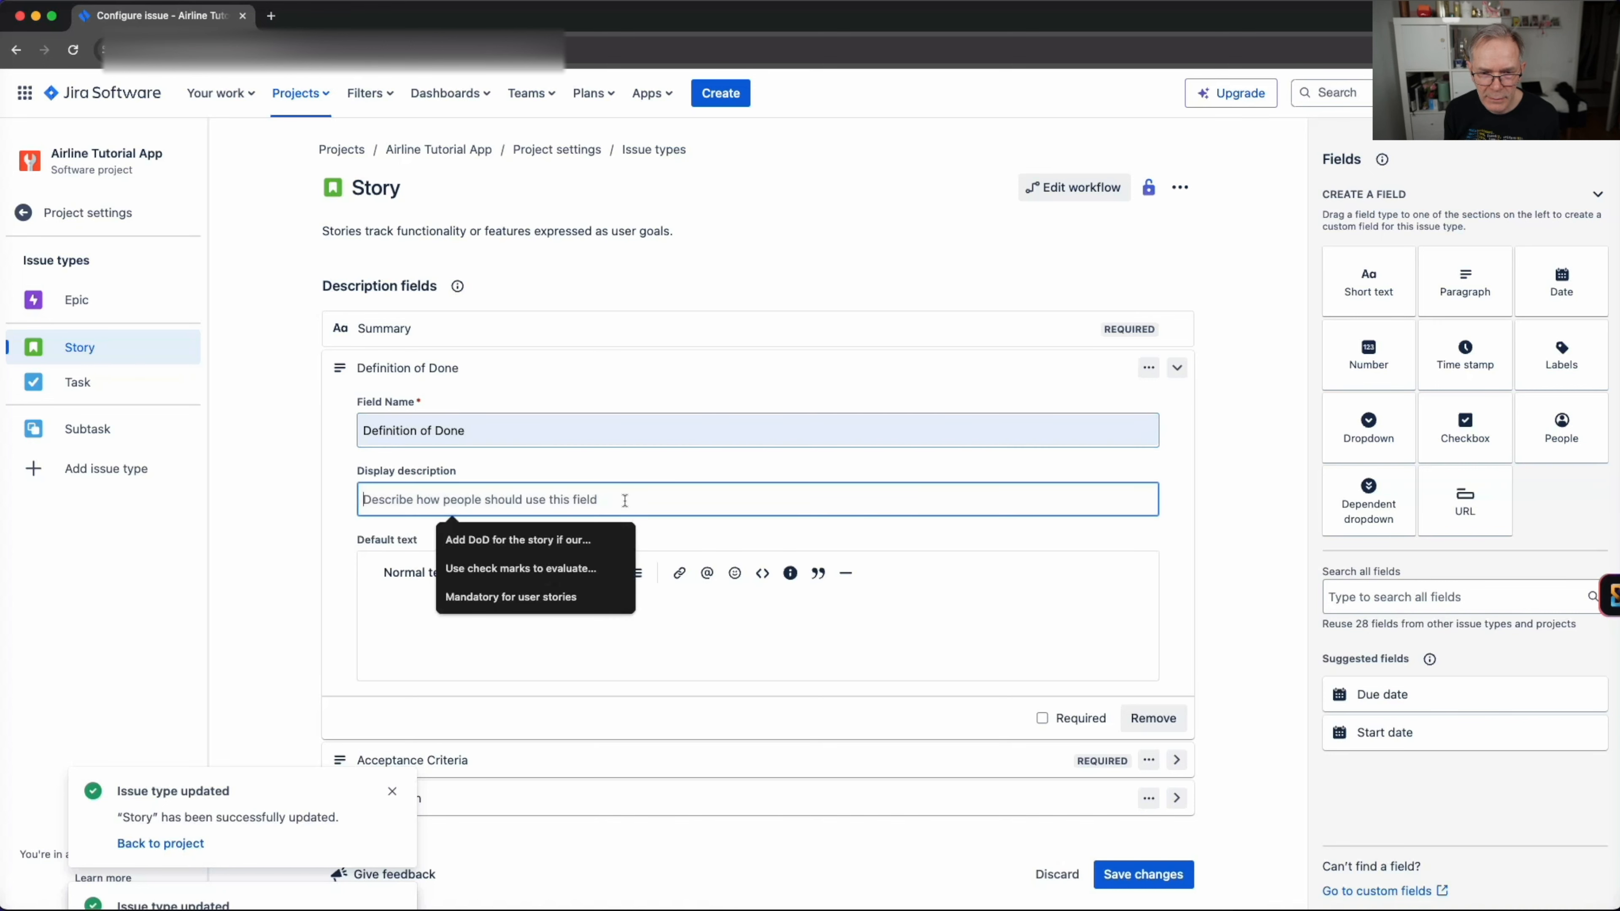
{"action": "left_click", "coordinate": [551, 542]}
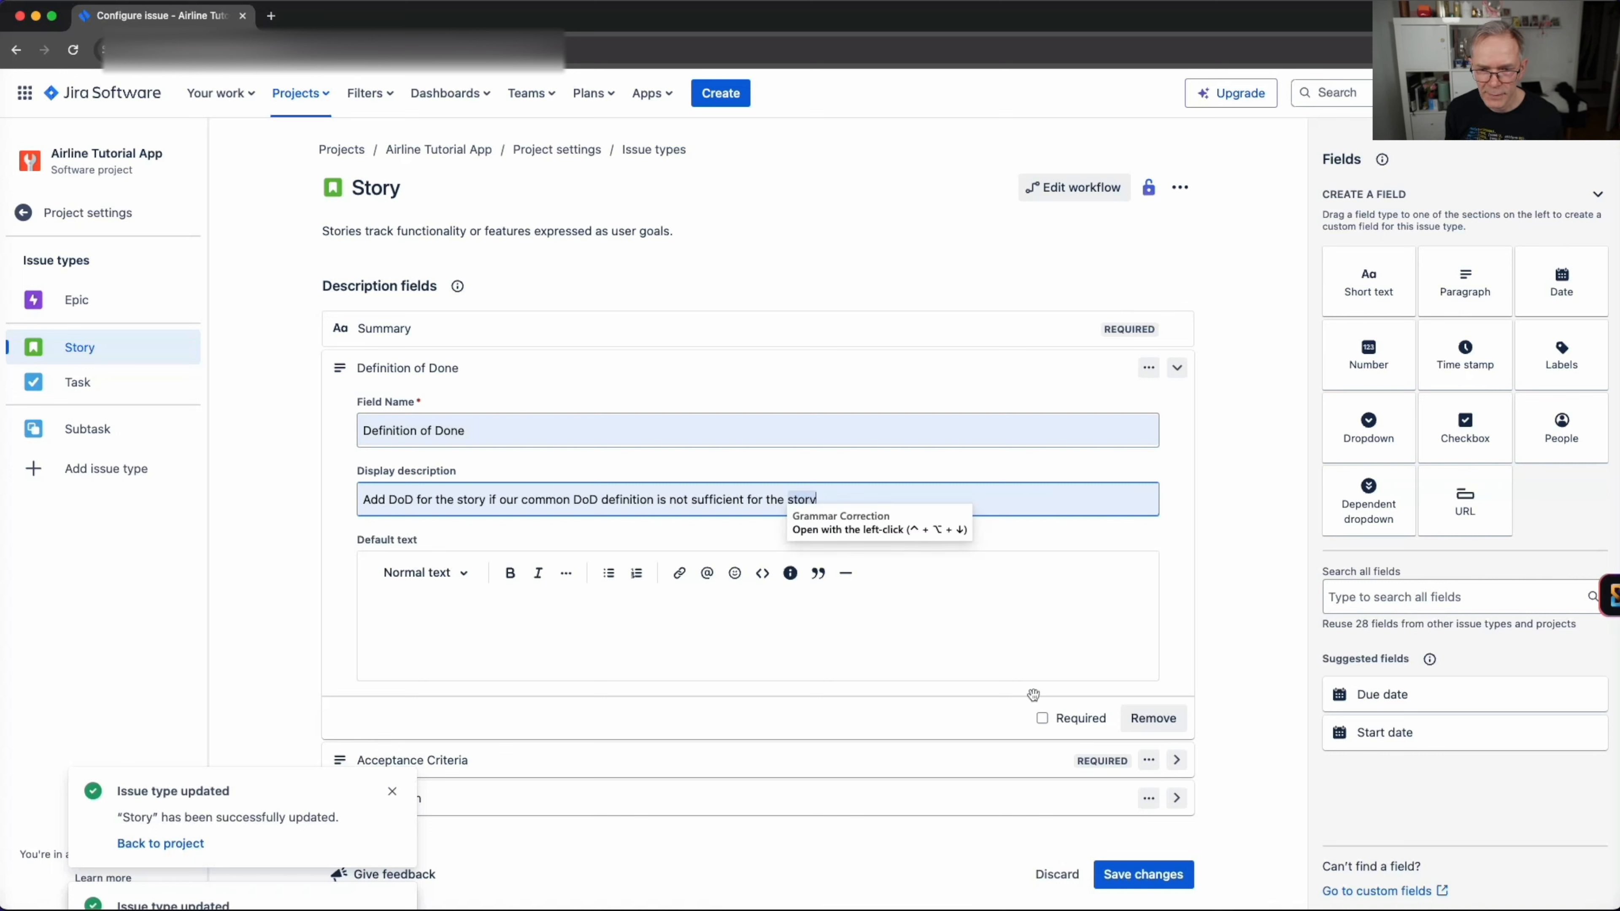
{"action": "left_click", "coordinate": [1041, 718]}
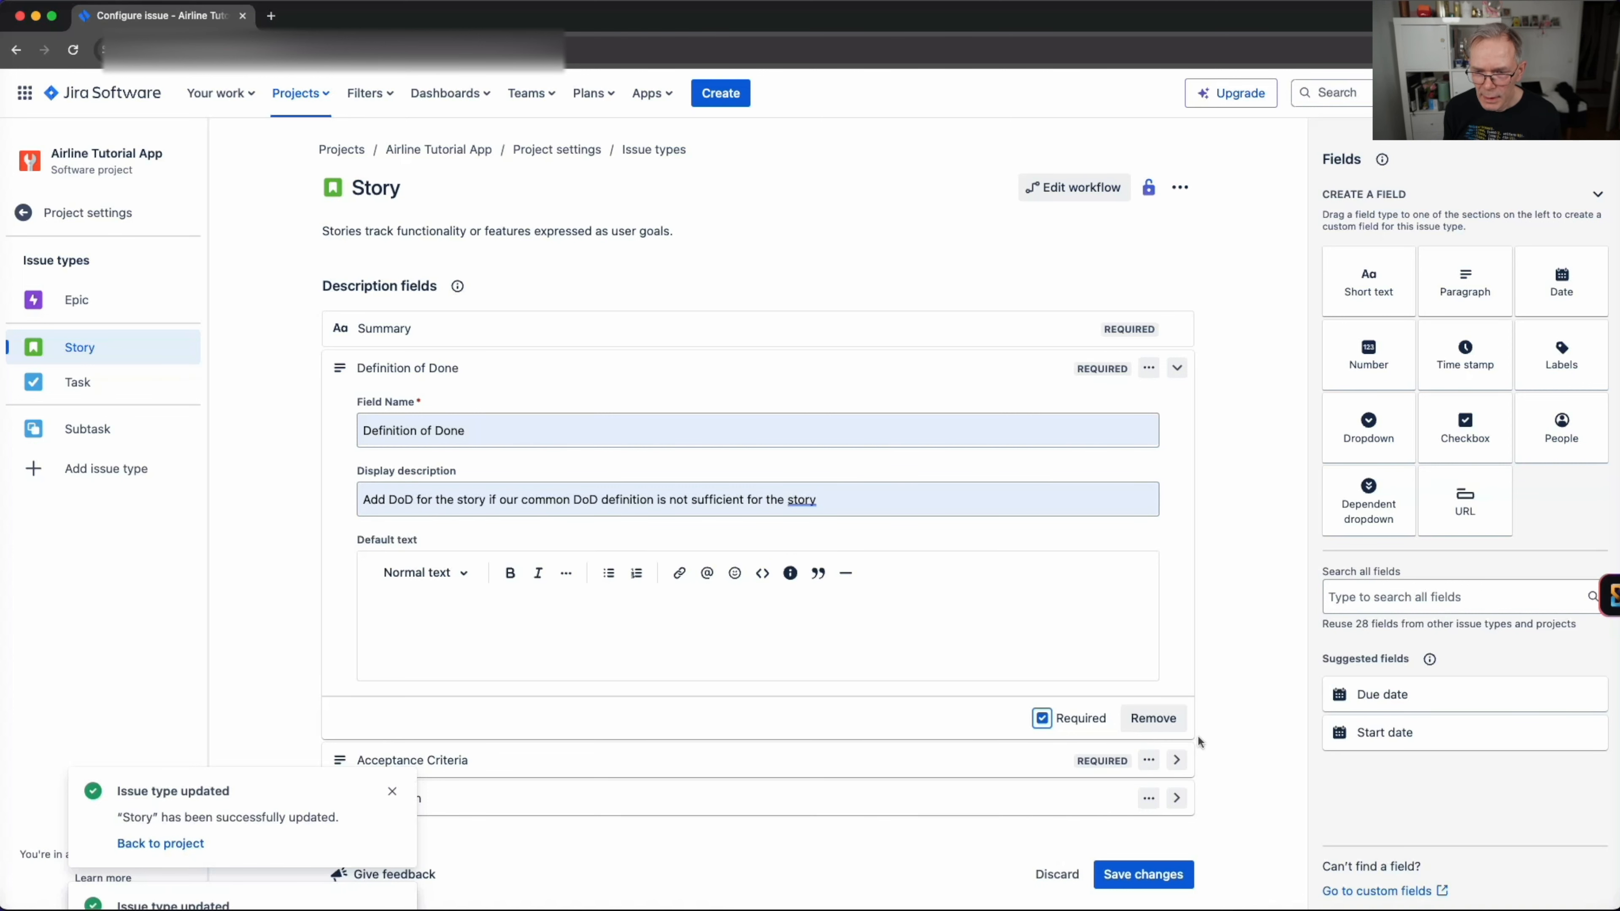
{"action": "left_click", "coordinate": [1141, 877]}
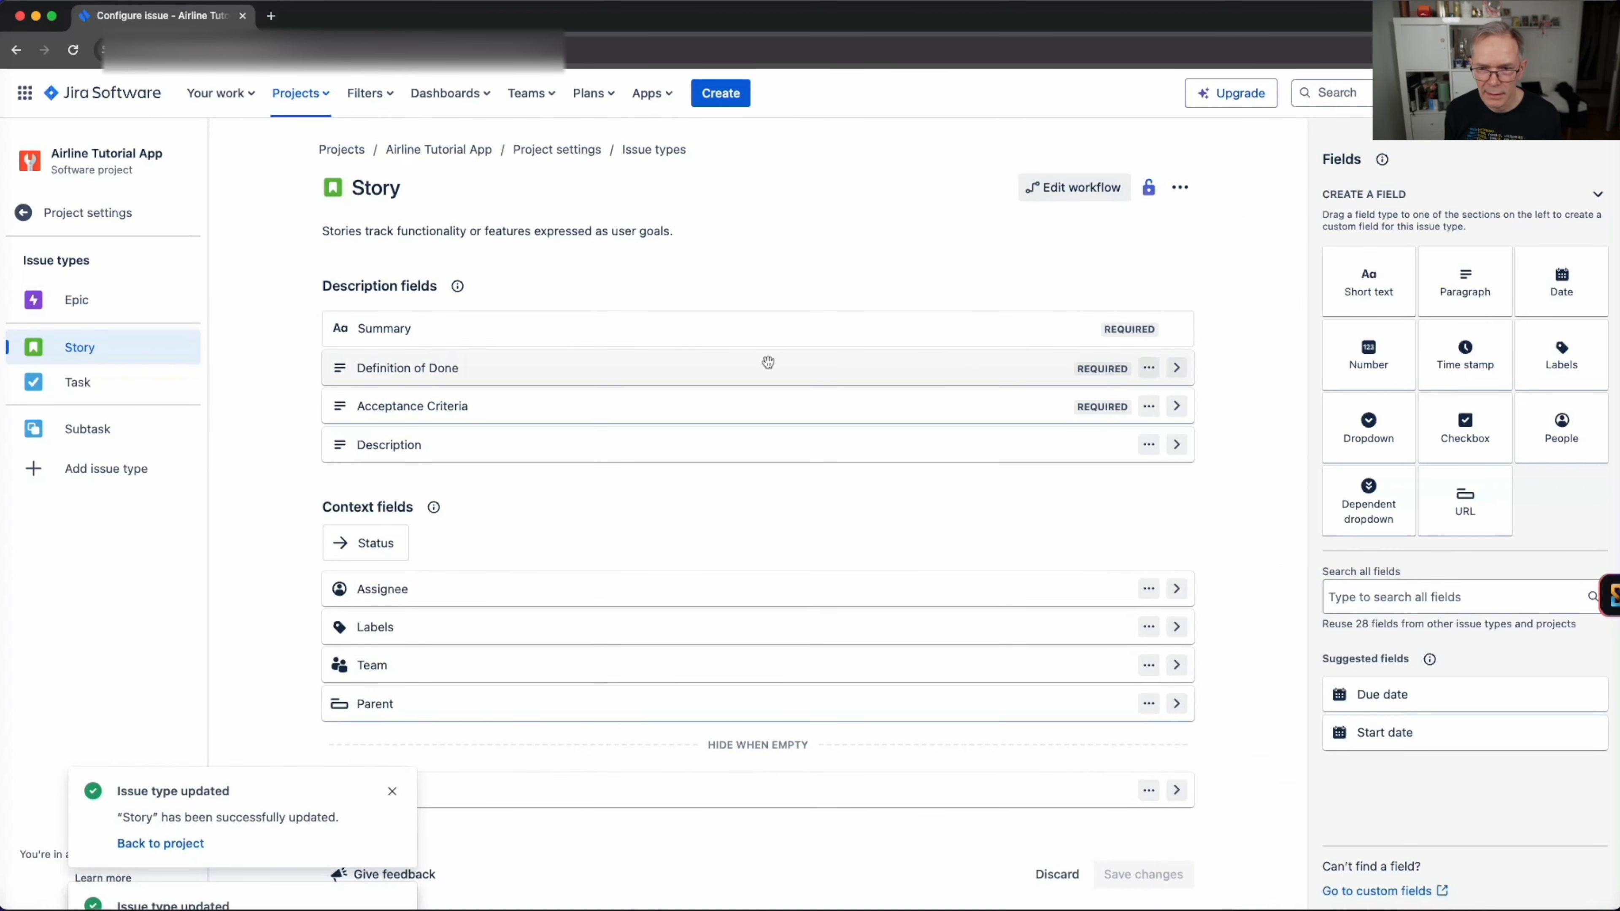
Move the Definition of Done field down below Description, to the end of the description fields
{"action": "left_click", "coordinate": [1150, 373]}
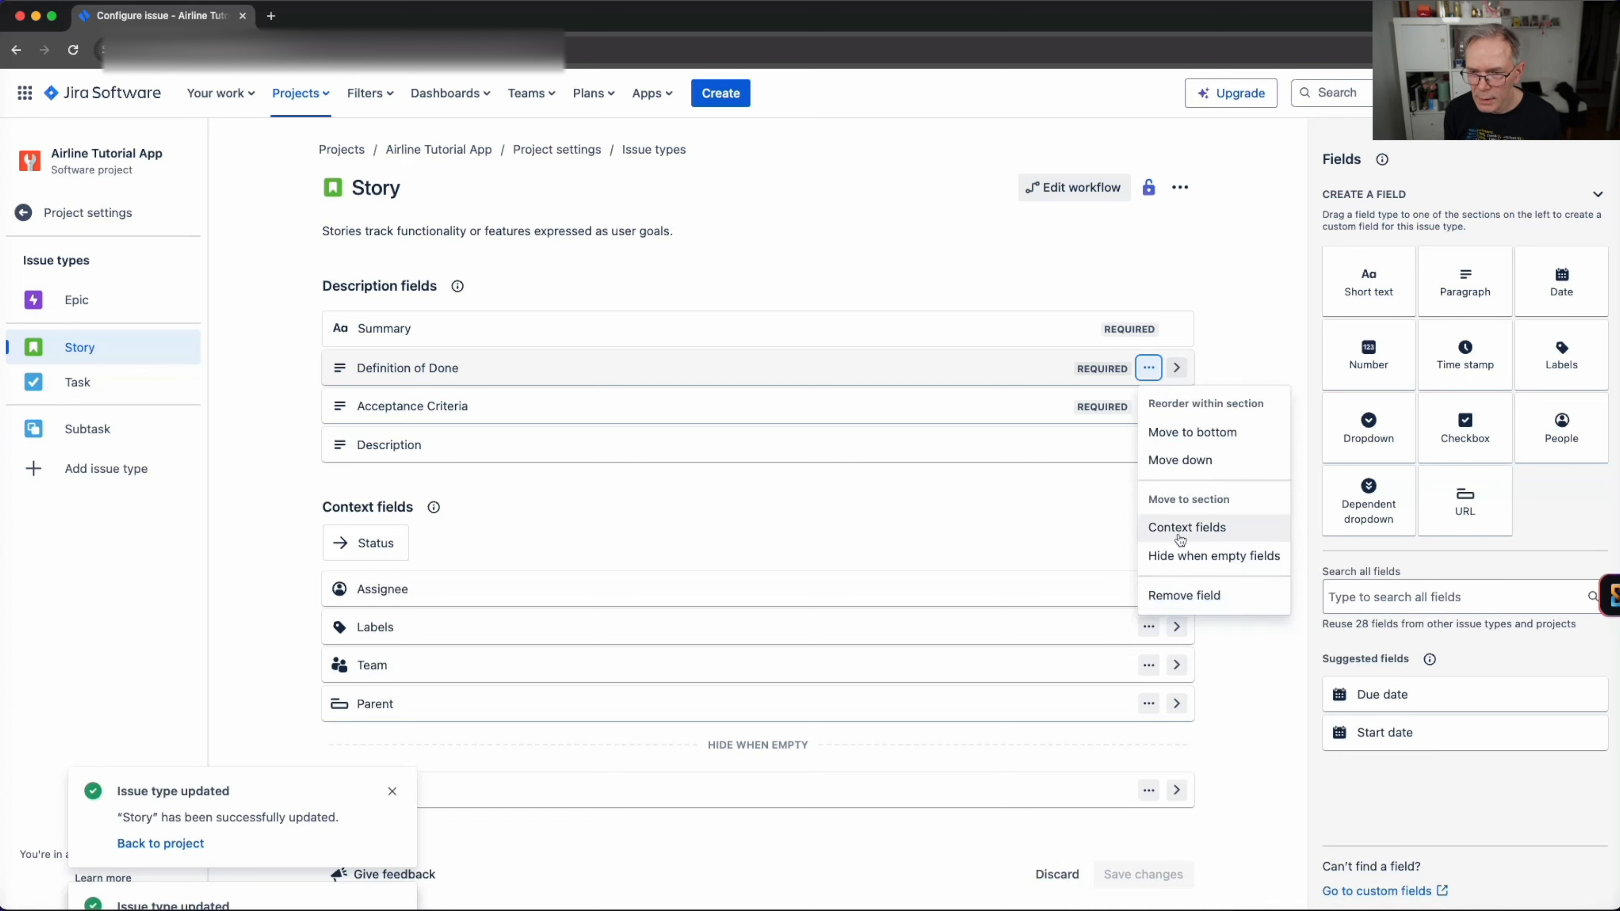
{"action": "left_click", "coordinate": [1185, 460]}
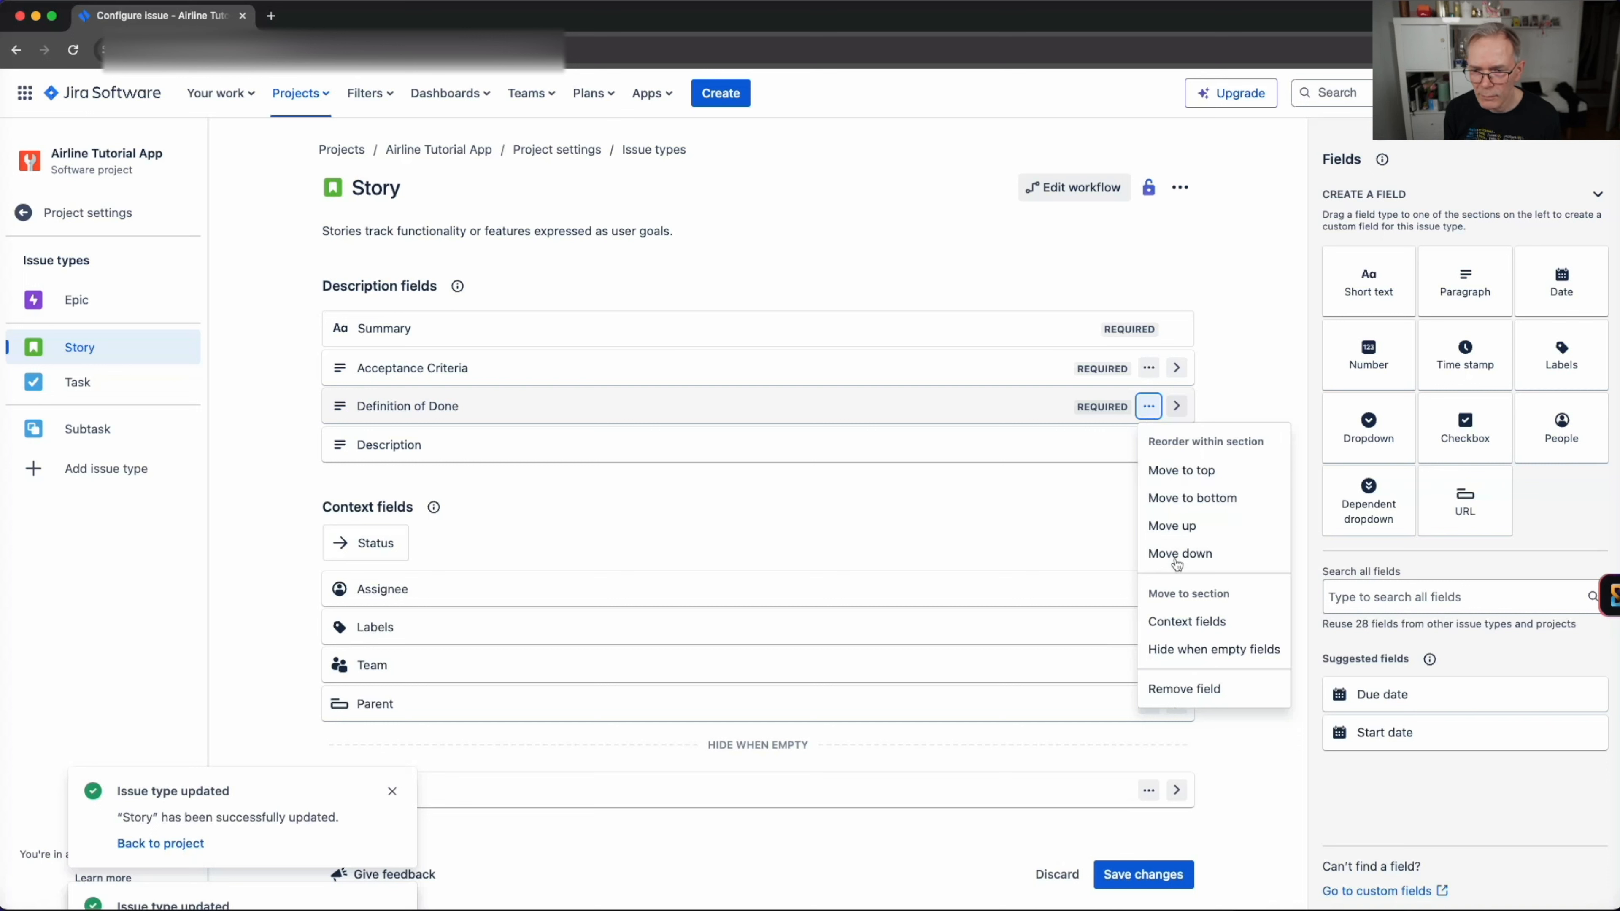
{"action": "left_click", "coordinate": [1180, 553]}
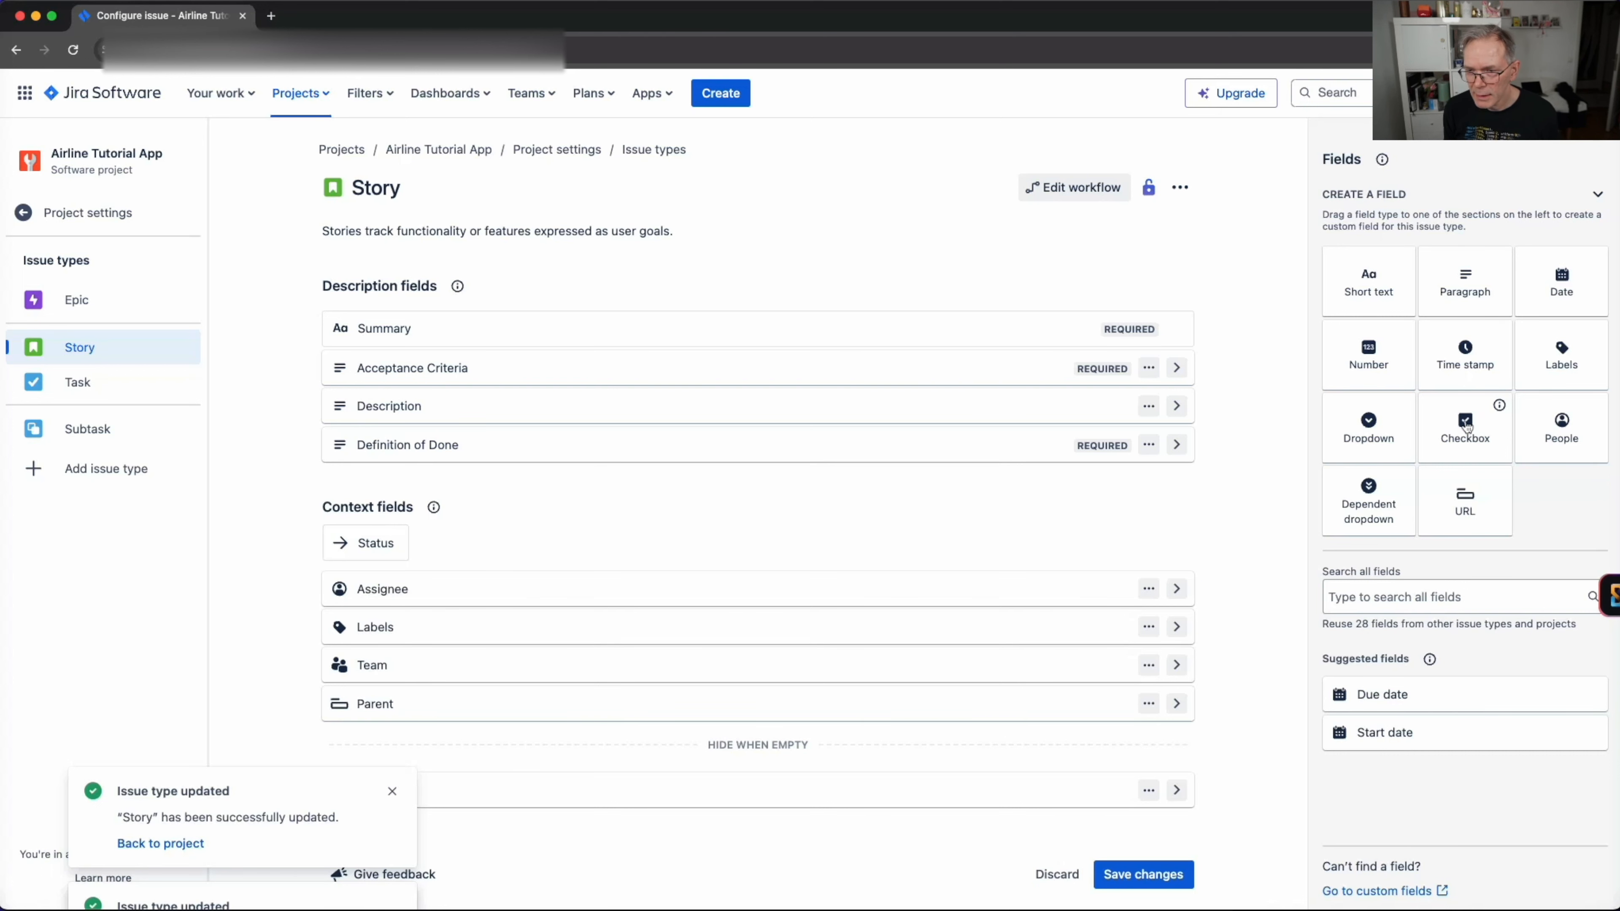
Add a checkbox field named "INVEST Criteria" below Summary, described as "Use check marks to evaluate the quality of the story using the INVEST criteria"
{"action": "left_click", "coordinate": [1490, 427]}
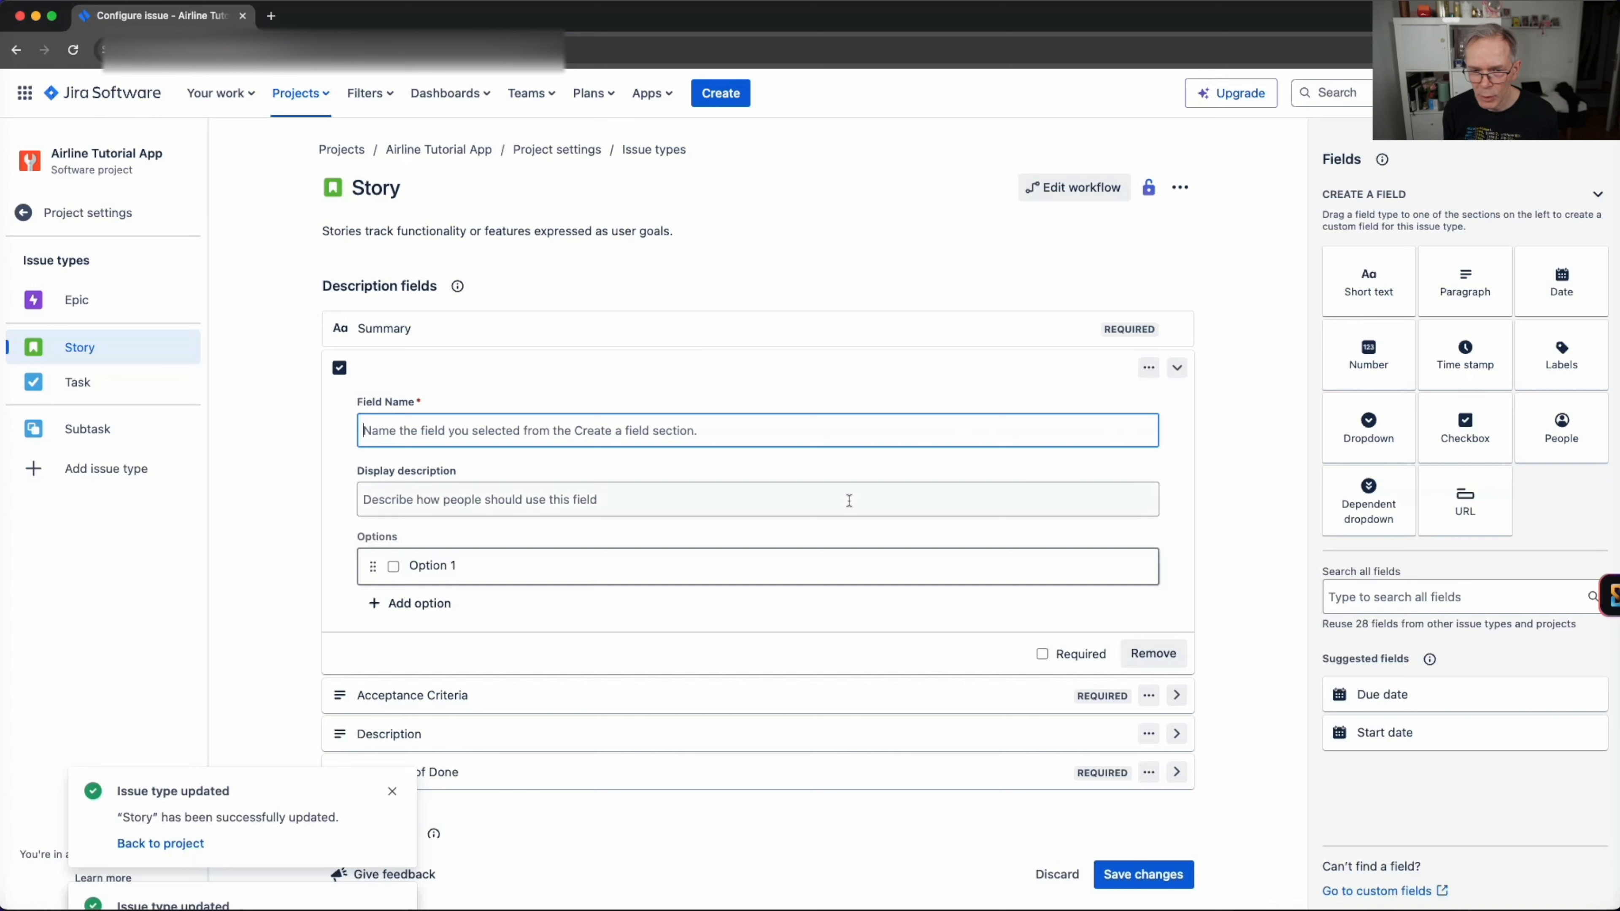
{"action": "left_click", "coordinate": [710, 429]}
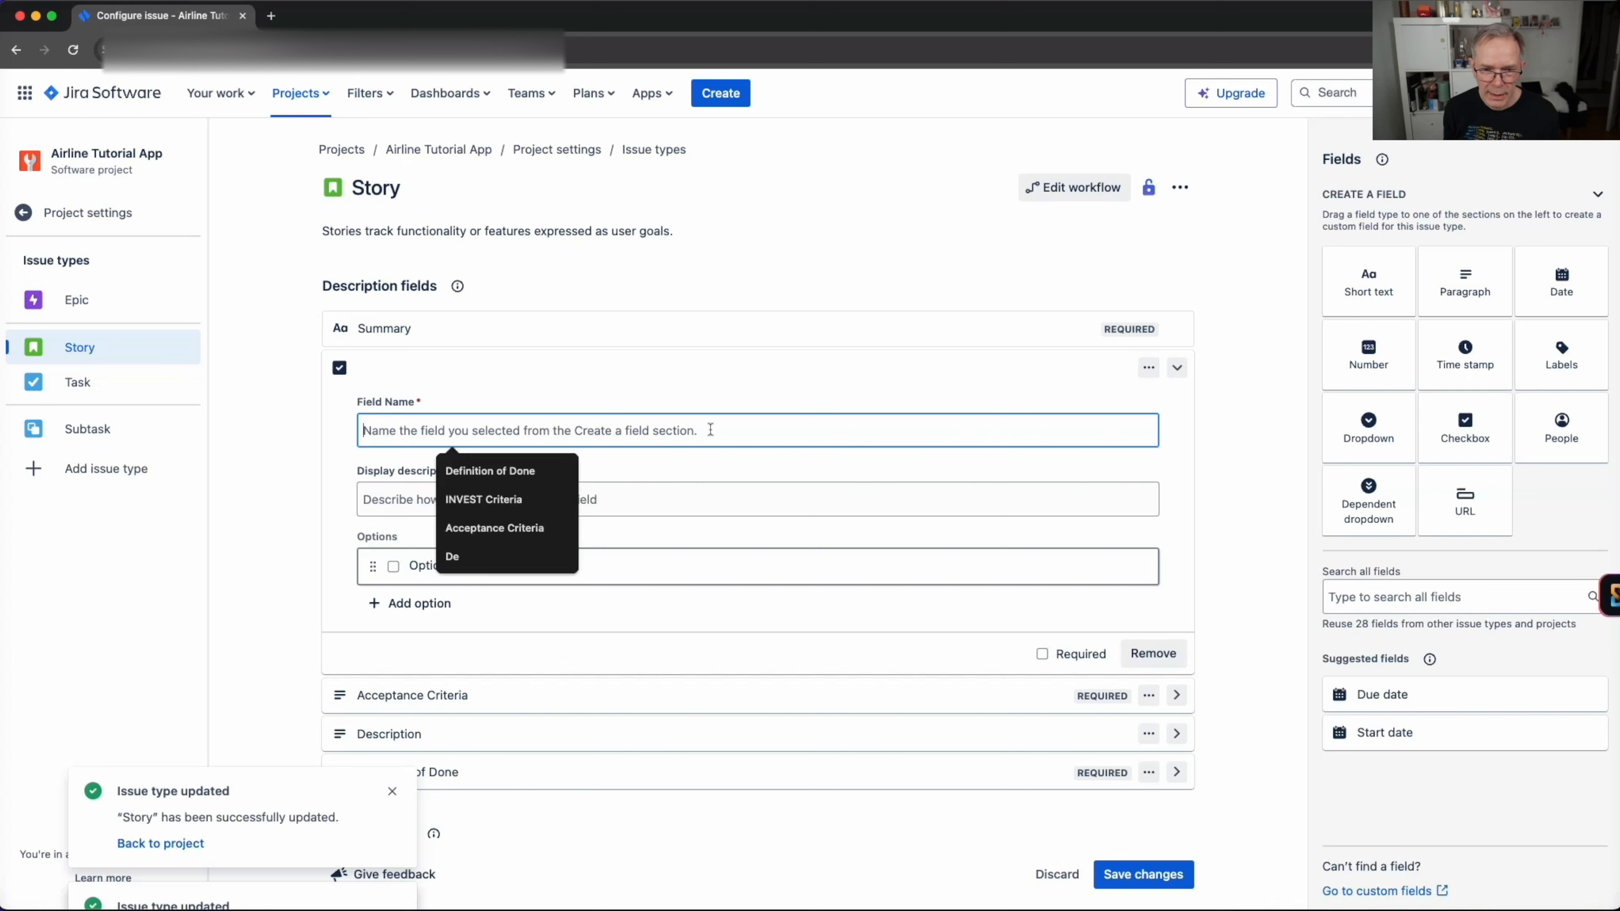
{"action": "left_click", "coordinate": [498, 501]}
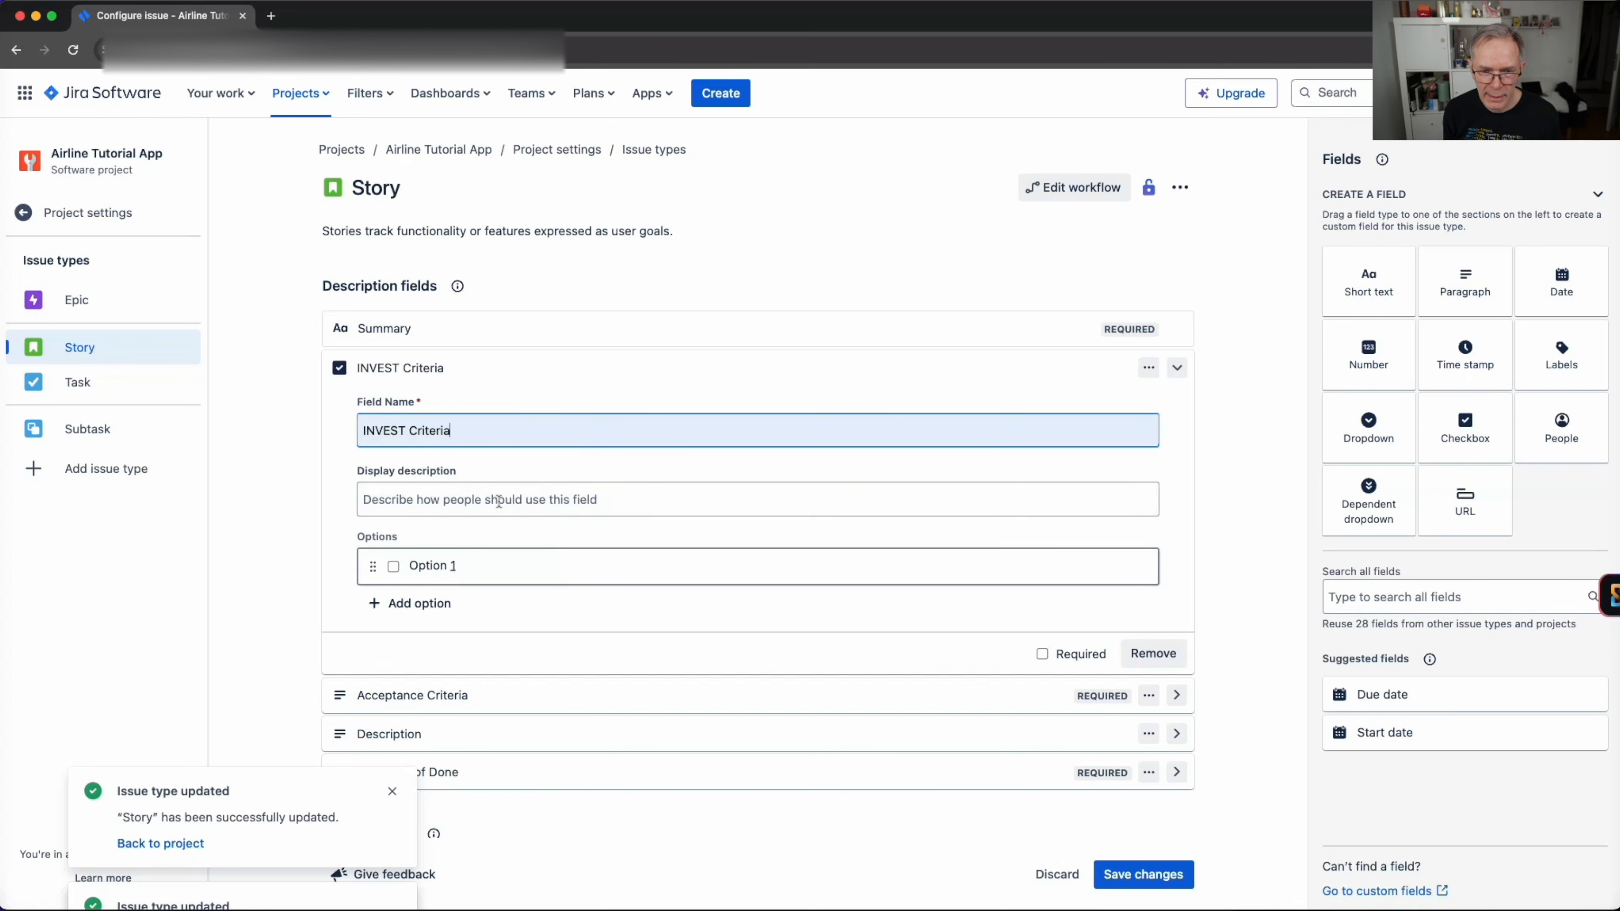
{"action": "left_click", "coordinate": [656, 503]}
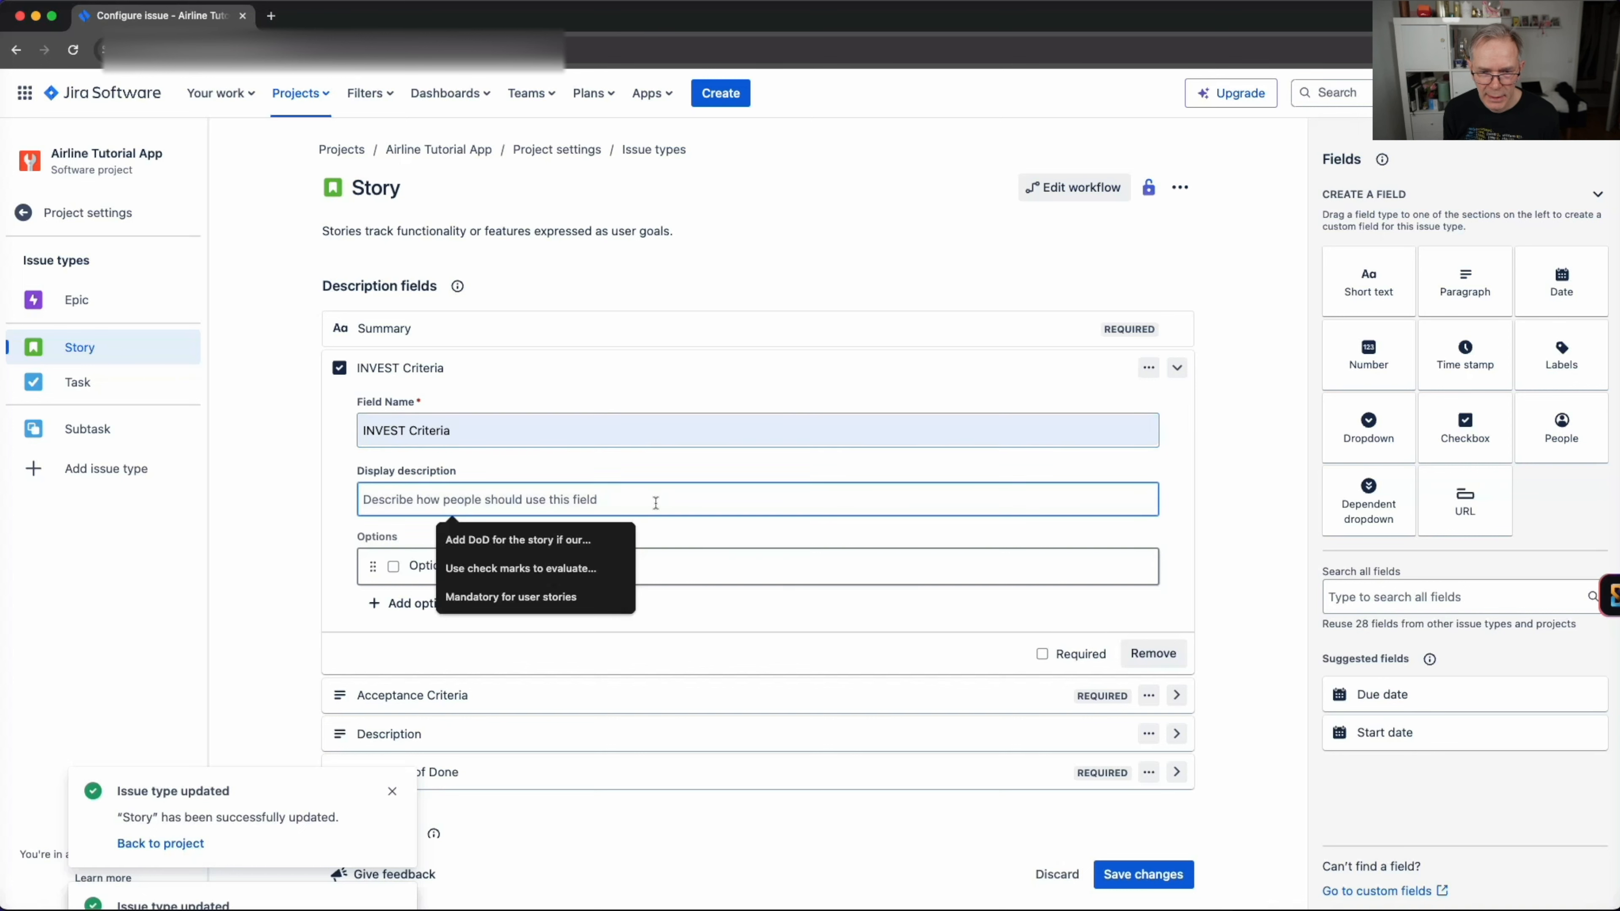
{"action": "left_click", "coordinate": [557, 568]}
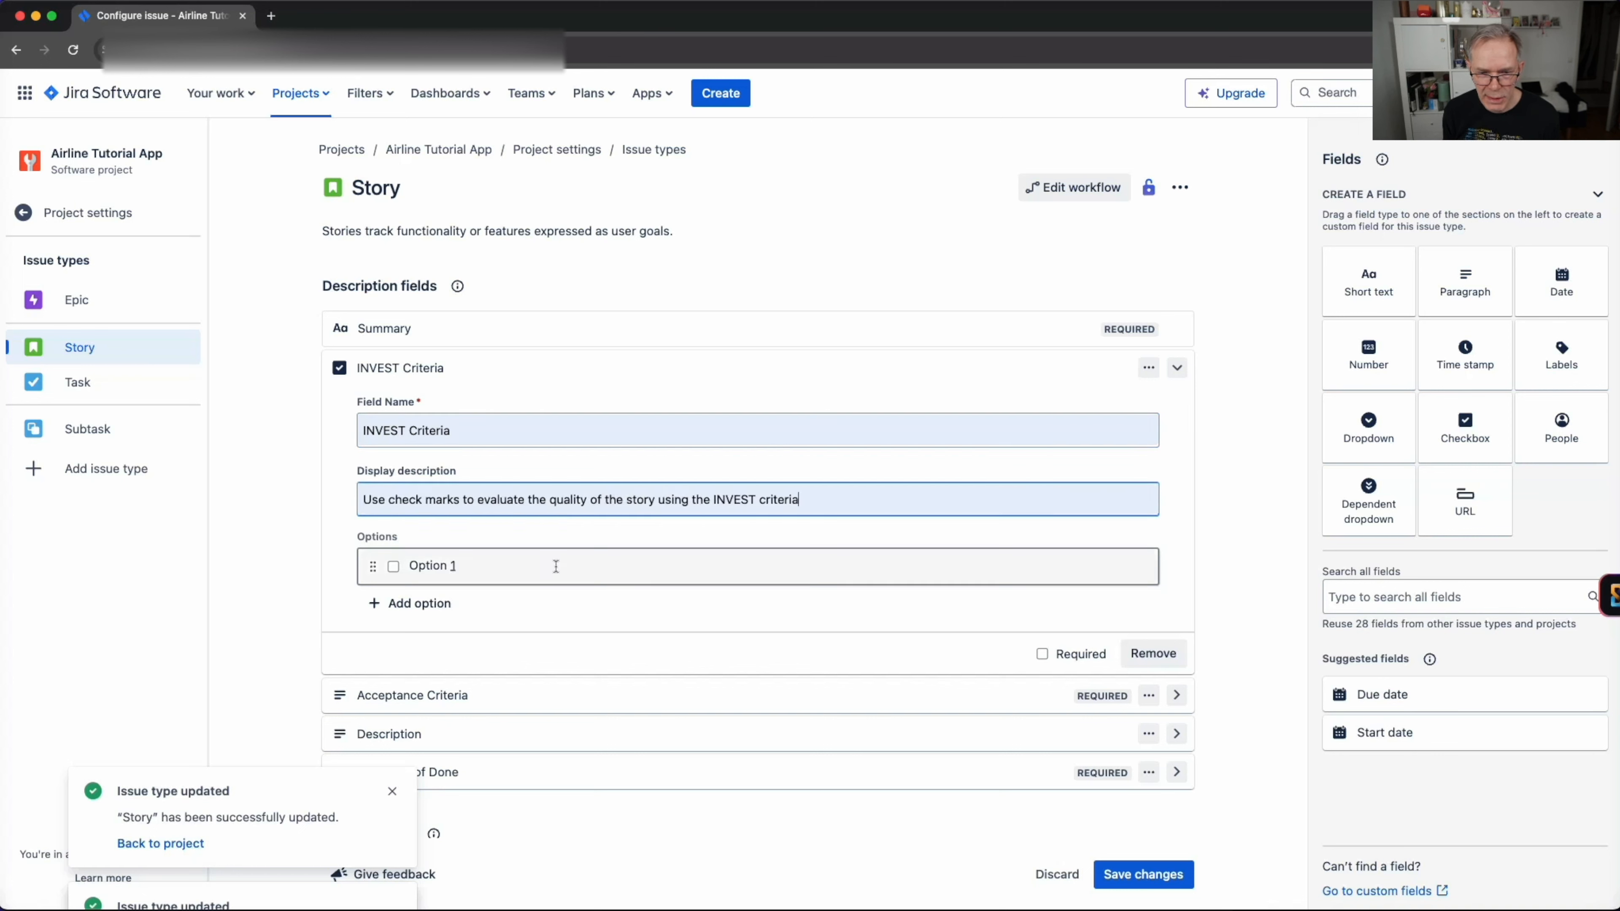
Name the first option of the INVEST Criteria checkbox field "Independent"
{"action": "left_click", "coordinate": [603, 564]}
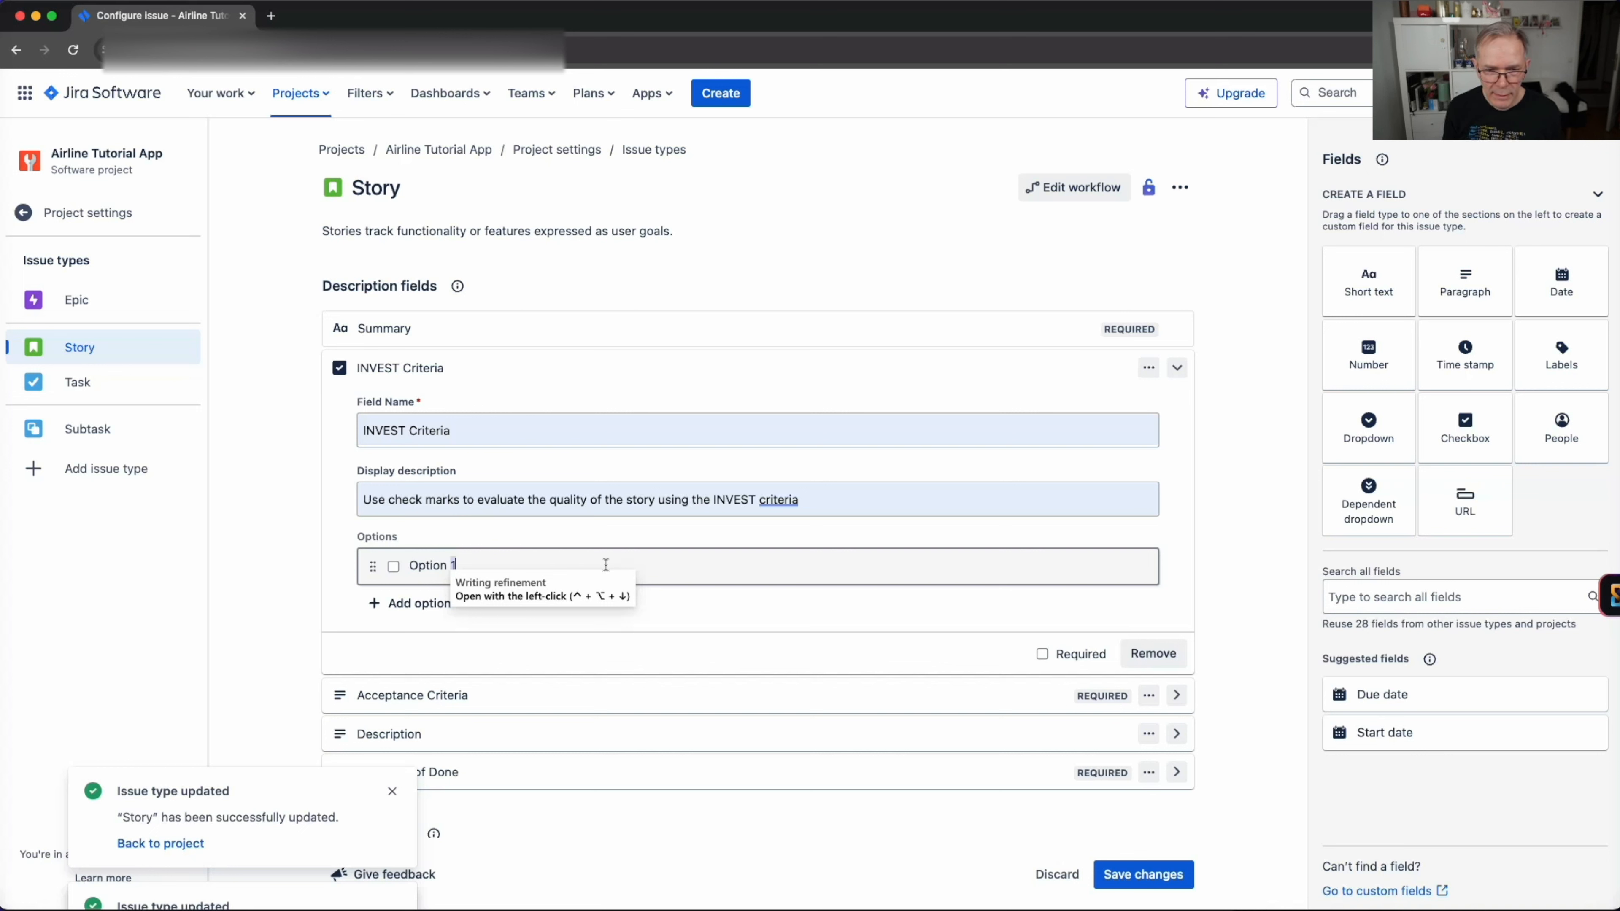
{"action": "key", "text": "BackSpace"}
{"action": "key", "text": "BackSpace"}
{"action": "key", "text": "BackSpace"}
{"action": "key", "text": "BackSpace"}
{"action": "key", "text": "BackSpace"}
{"action": "key", "text": "BackSpace"}
{"action": "key", "text": "BackSpace"}
{"action": "key", "text": "BackSpace"}
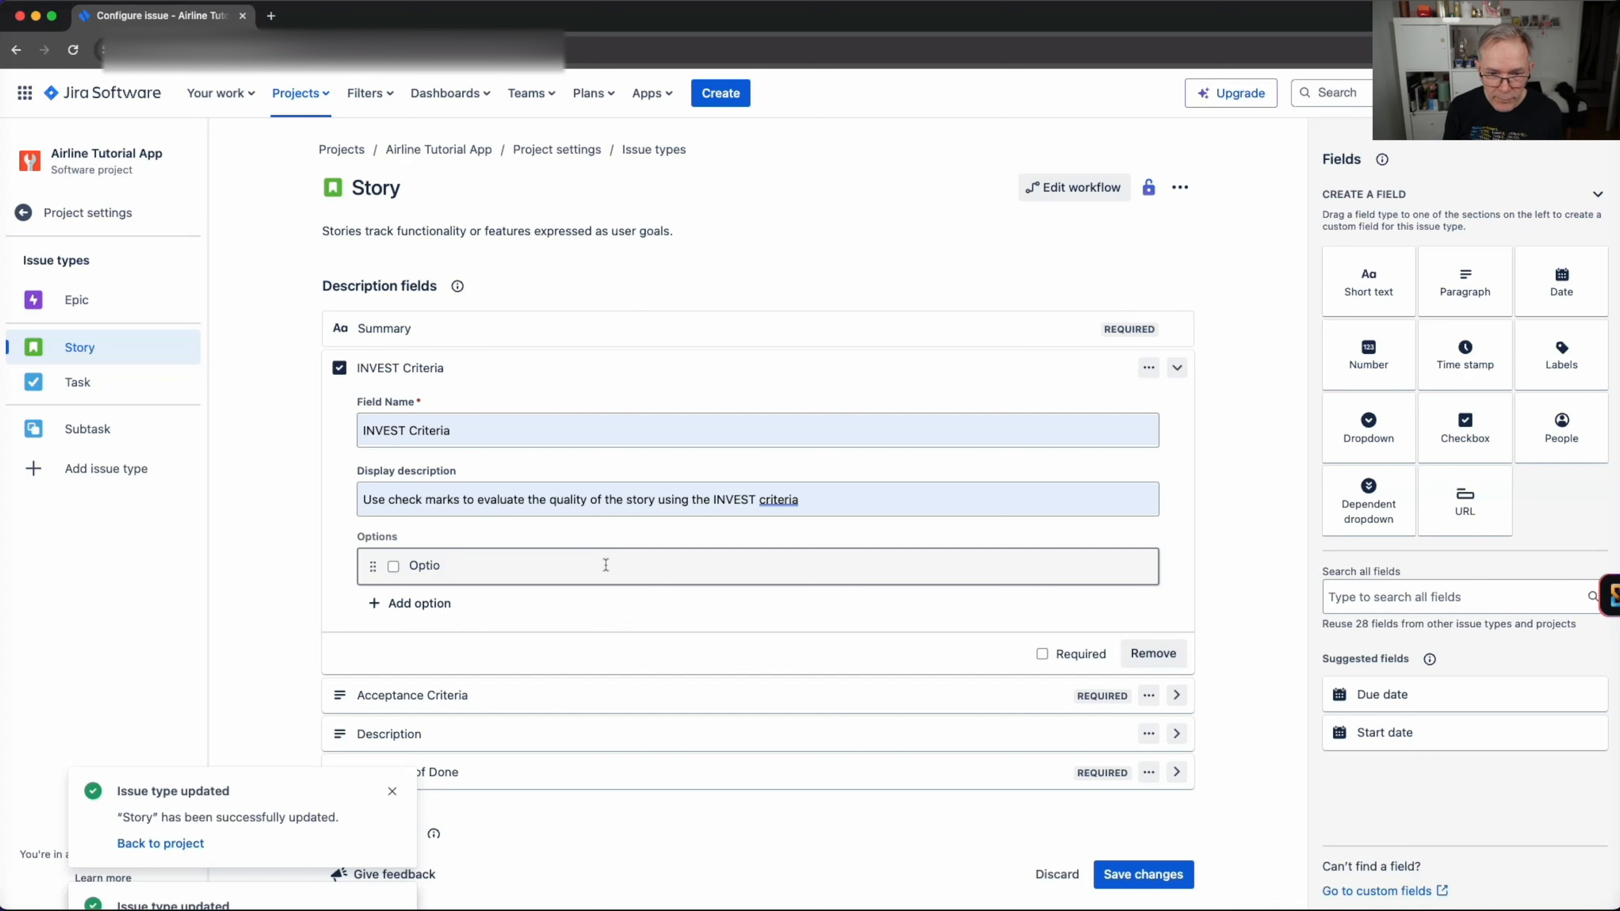
{"action": "type", "text": "Indepen"}
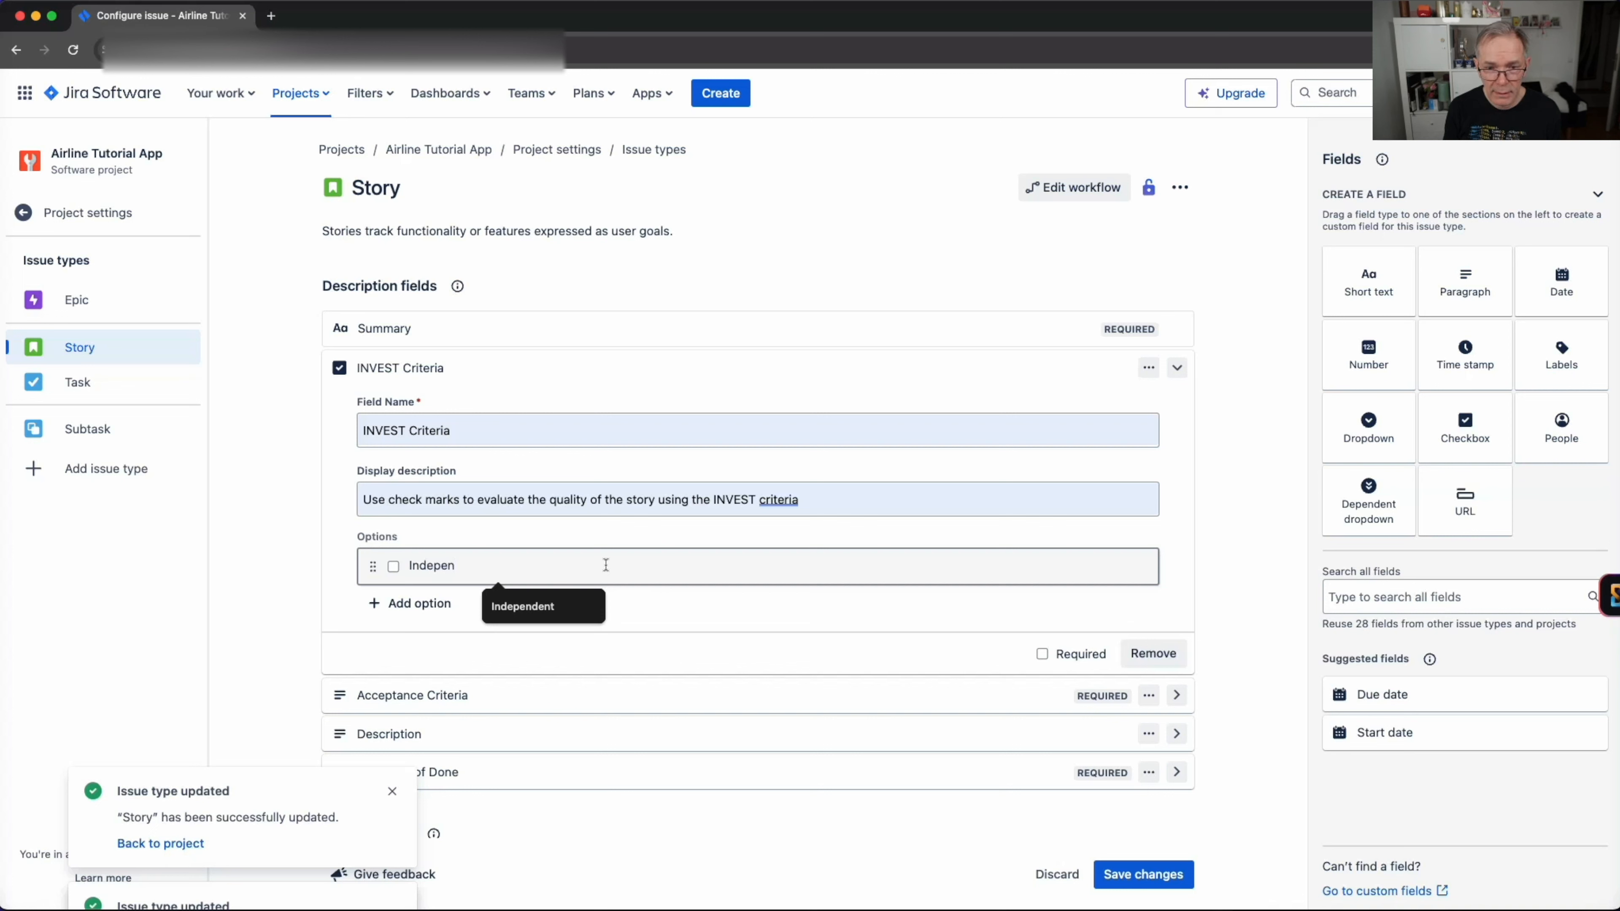
{"action": "type", "text": "dent"}
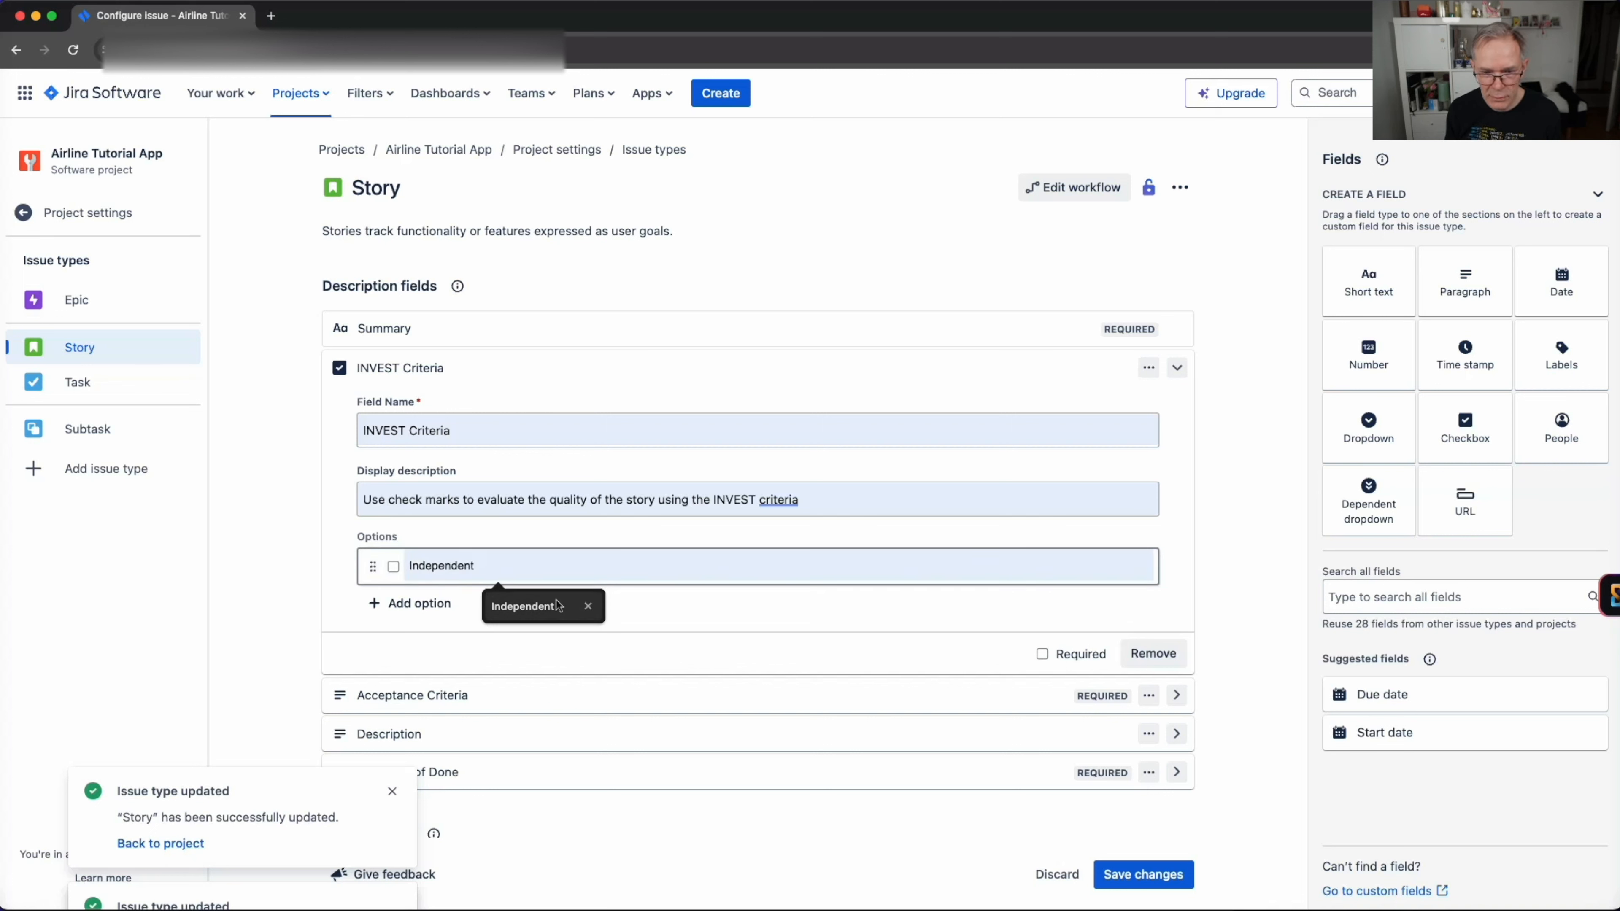
Add the options "Negotiable" and "Valuable" below Independent in the INVEST Criteria field
{"action": "left_click", "coordinate": [434, 604]}
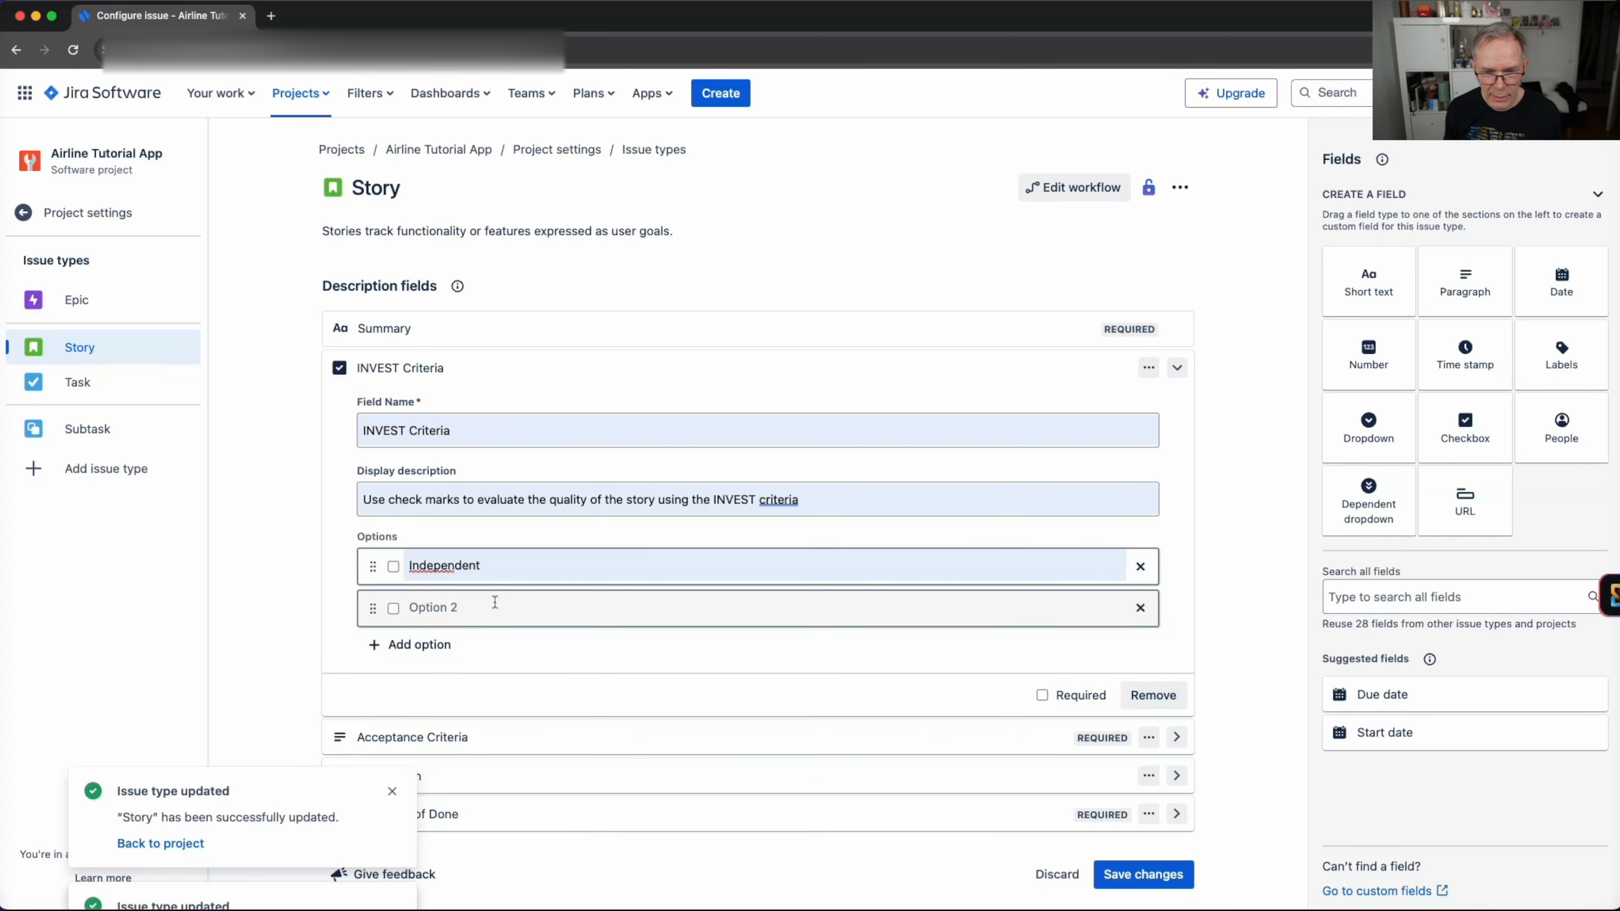
{"action": "type", "text": "Ne"}
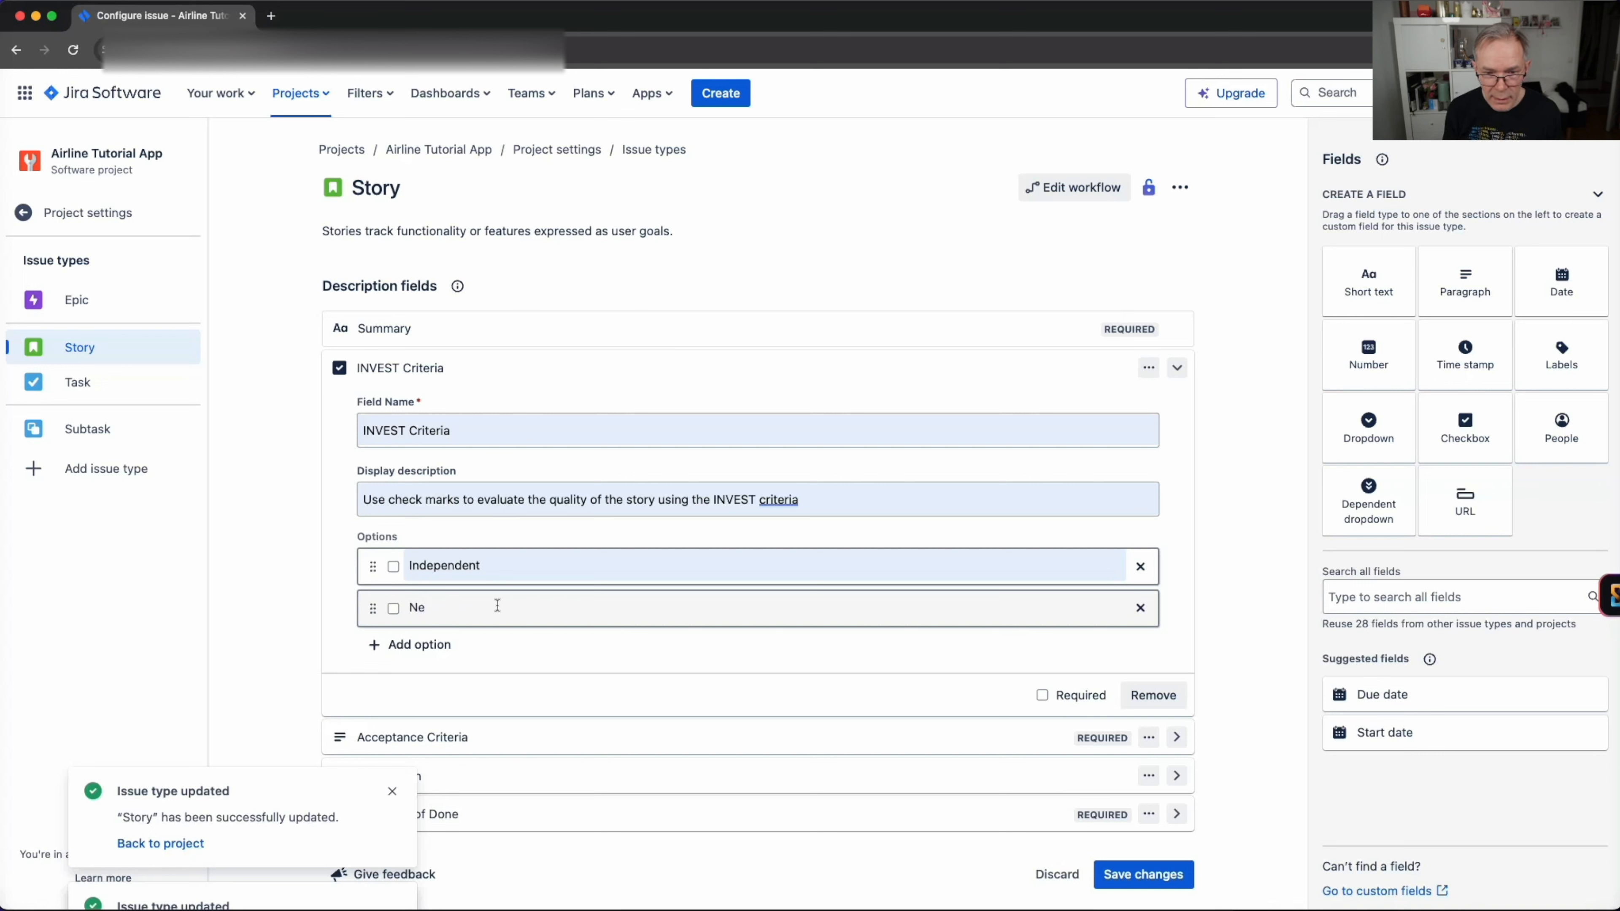
{"action": "type", "text": "got"}
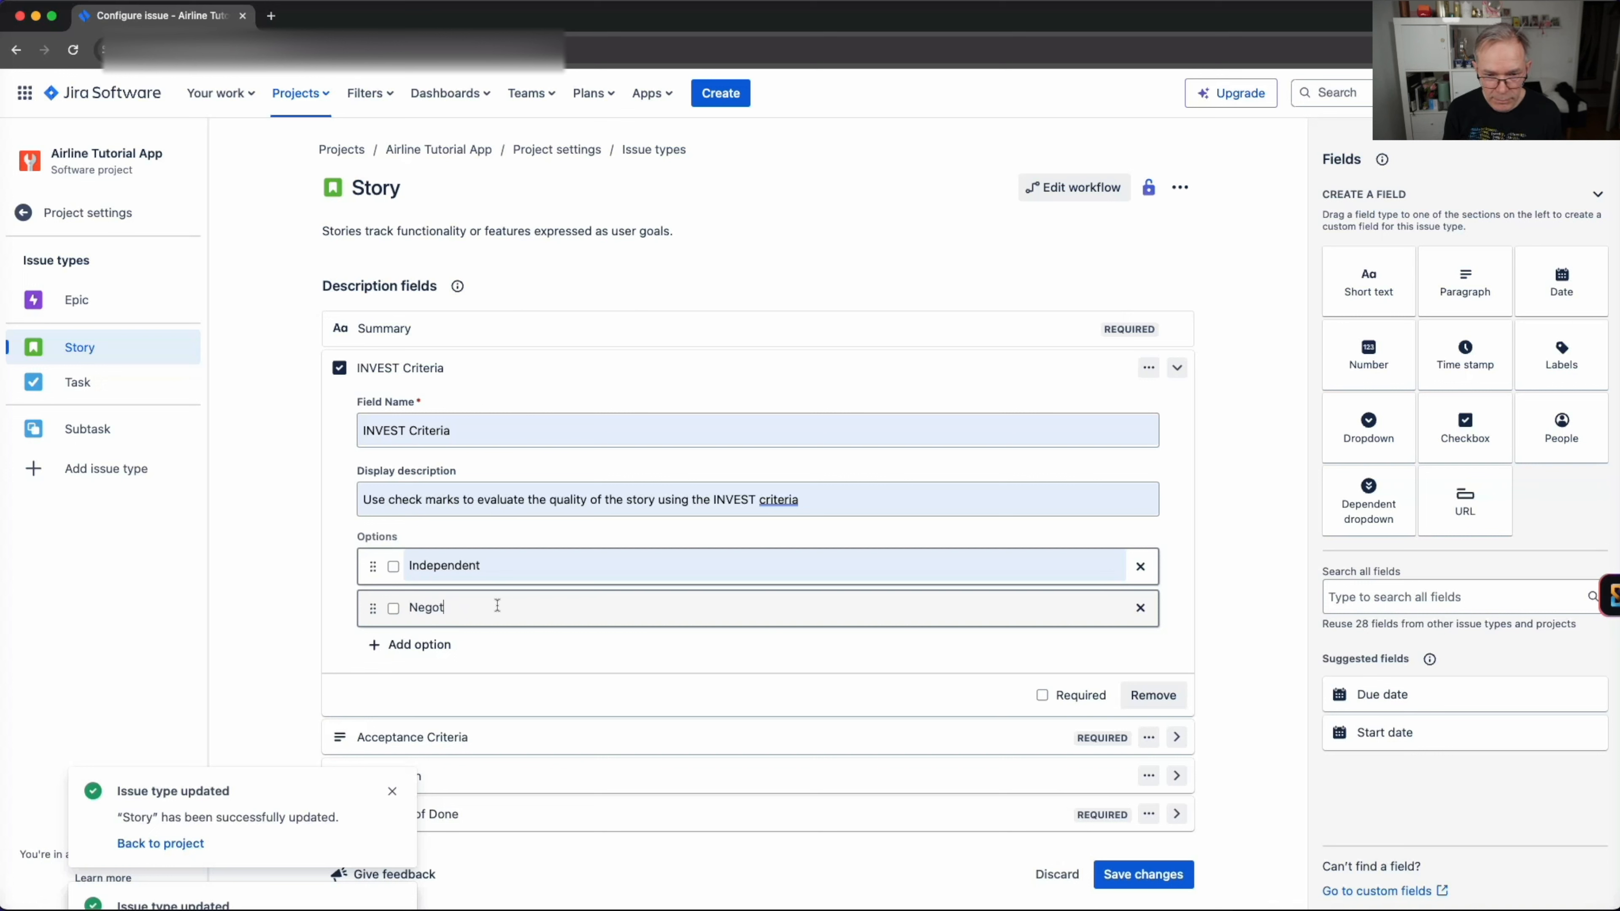
{"action": "type", "text": "uable"}
{"action": "left_click", "coordinate": [413, 645]}
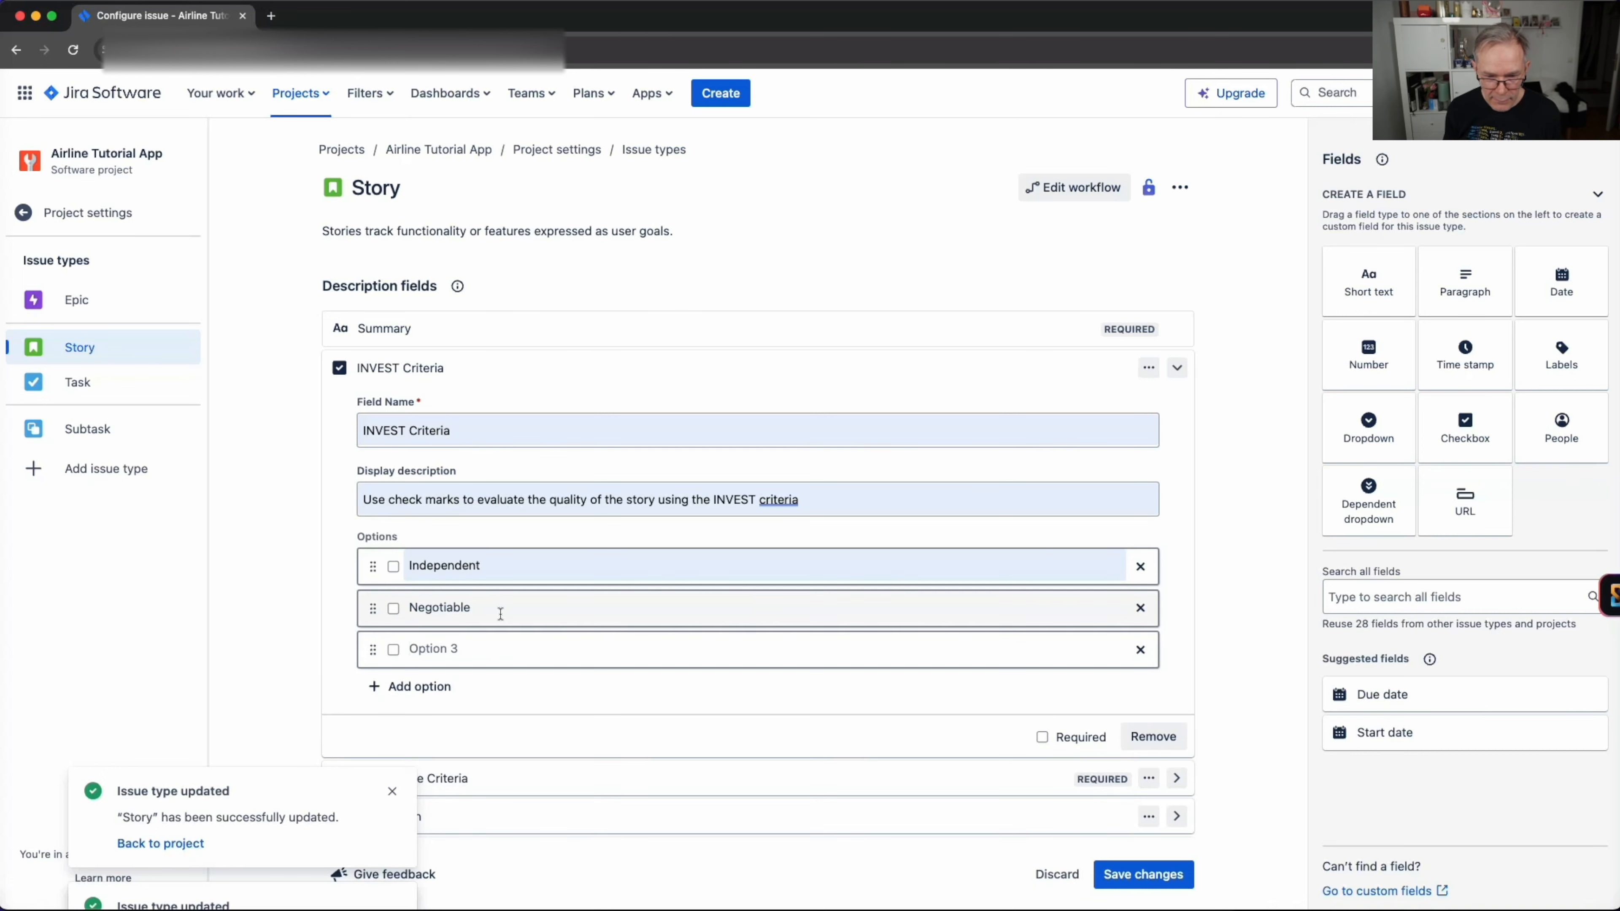
{"action": "type", "text": "VAl"}
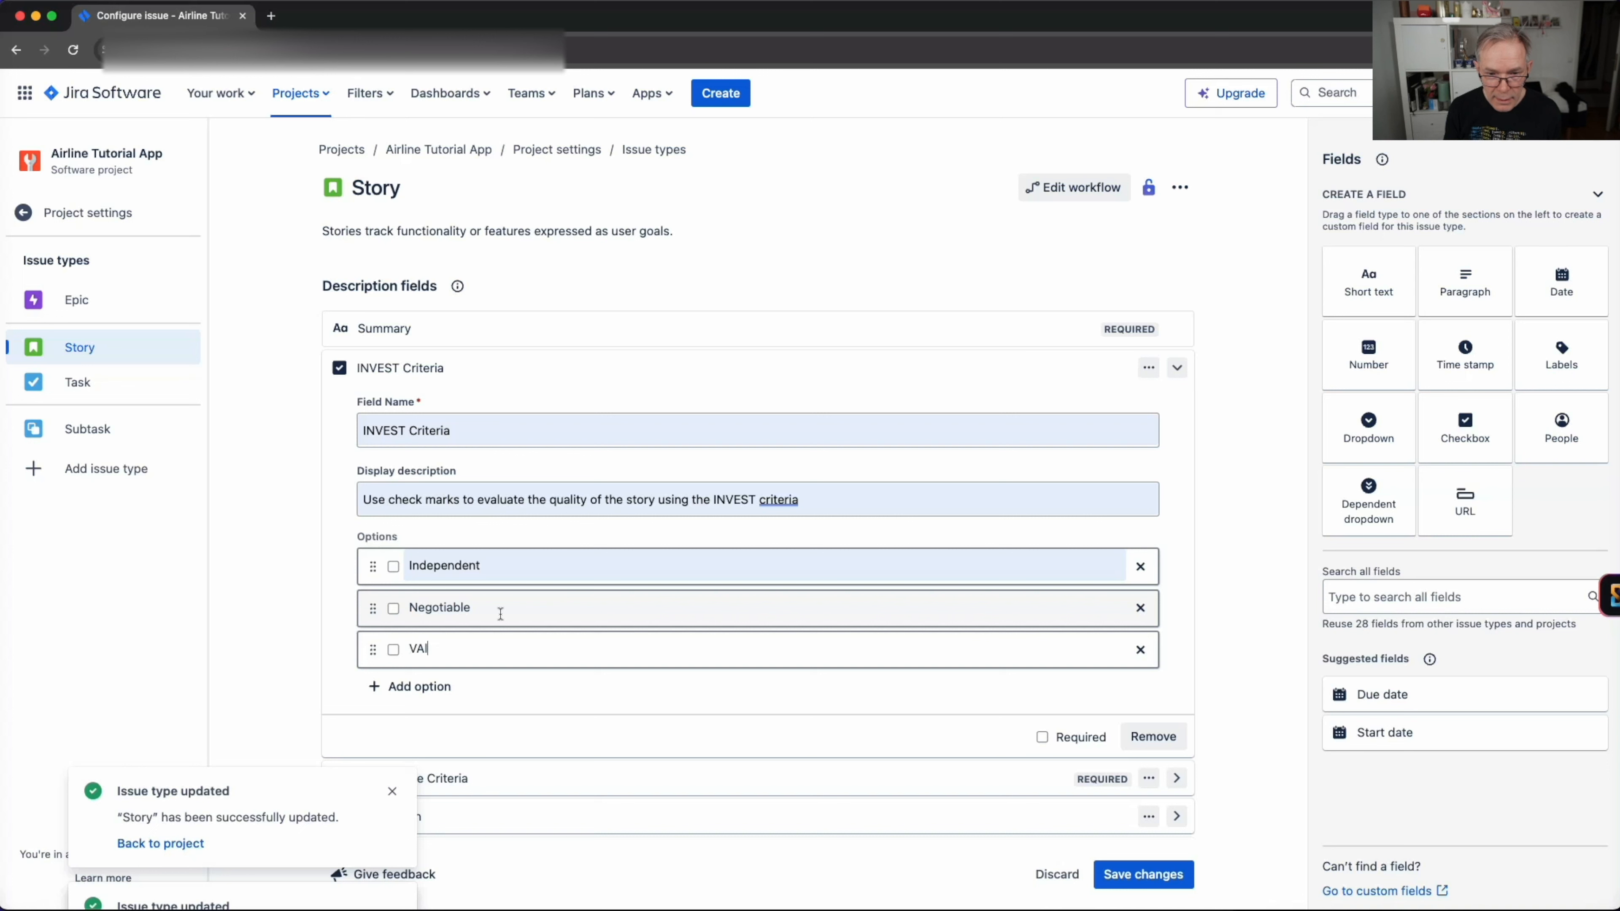
{"action": "key", "text": "BackSpace"}
{"action": "key", "text": "BackSpace"}
{"action": "type", "text": "alua"}
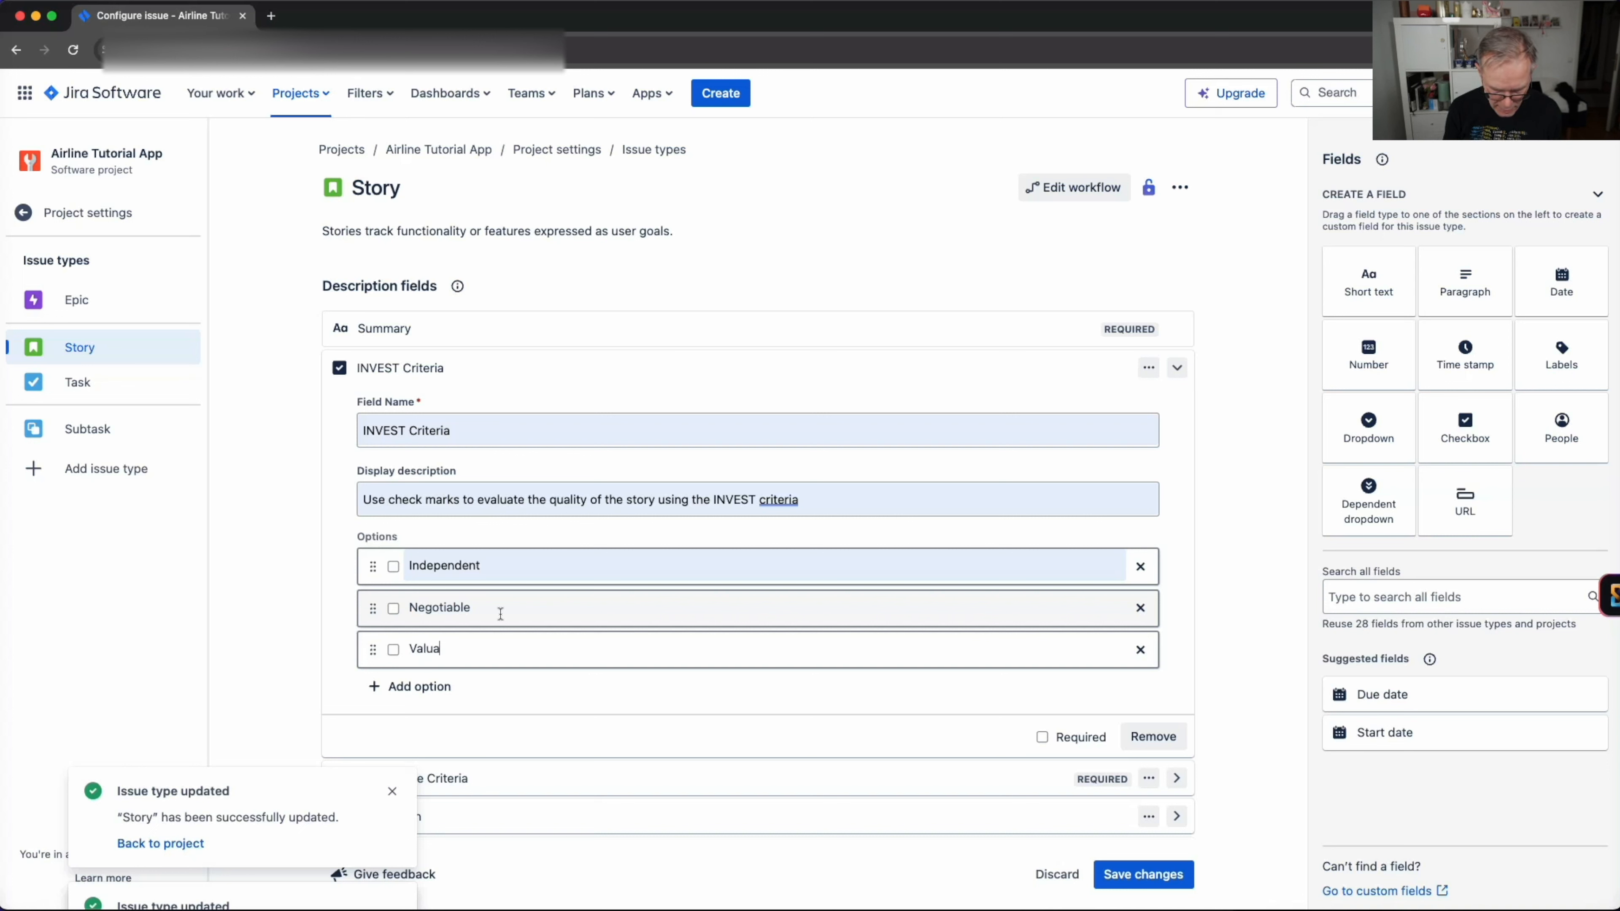
{"action": "type", "text": "ble"}
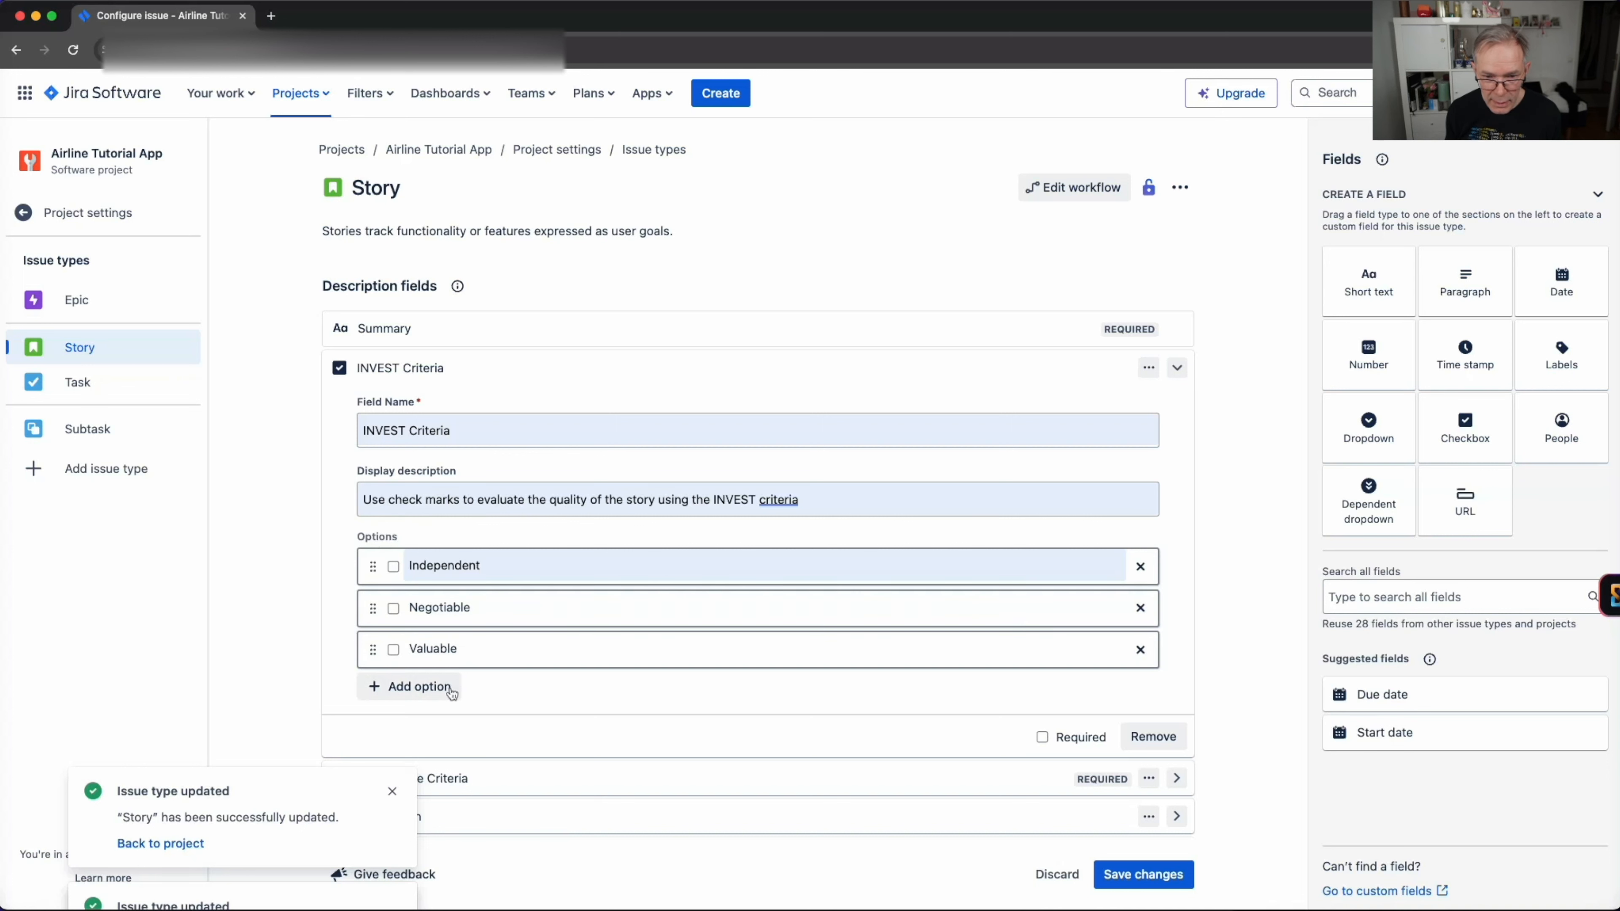
Add the options "Estimable" and "Small" below Valuable in the INVEST Criteria field
{"action": "left_click", "coordinate": [429, 686]}
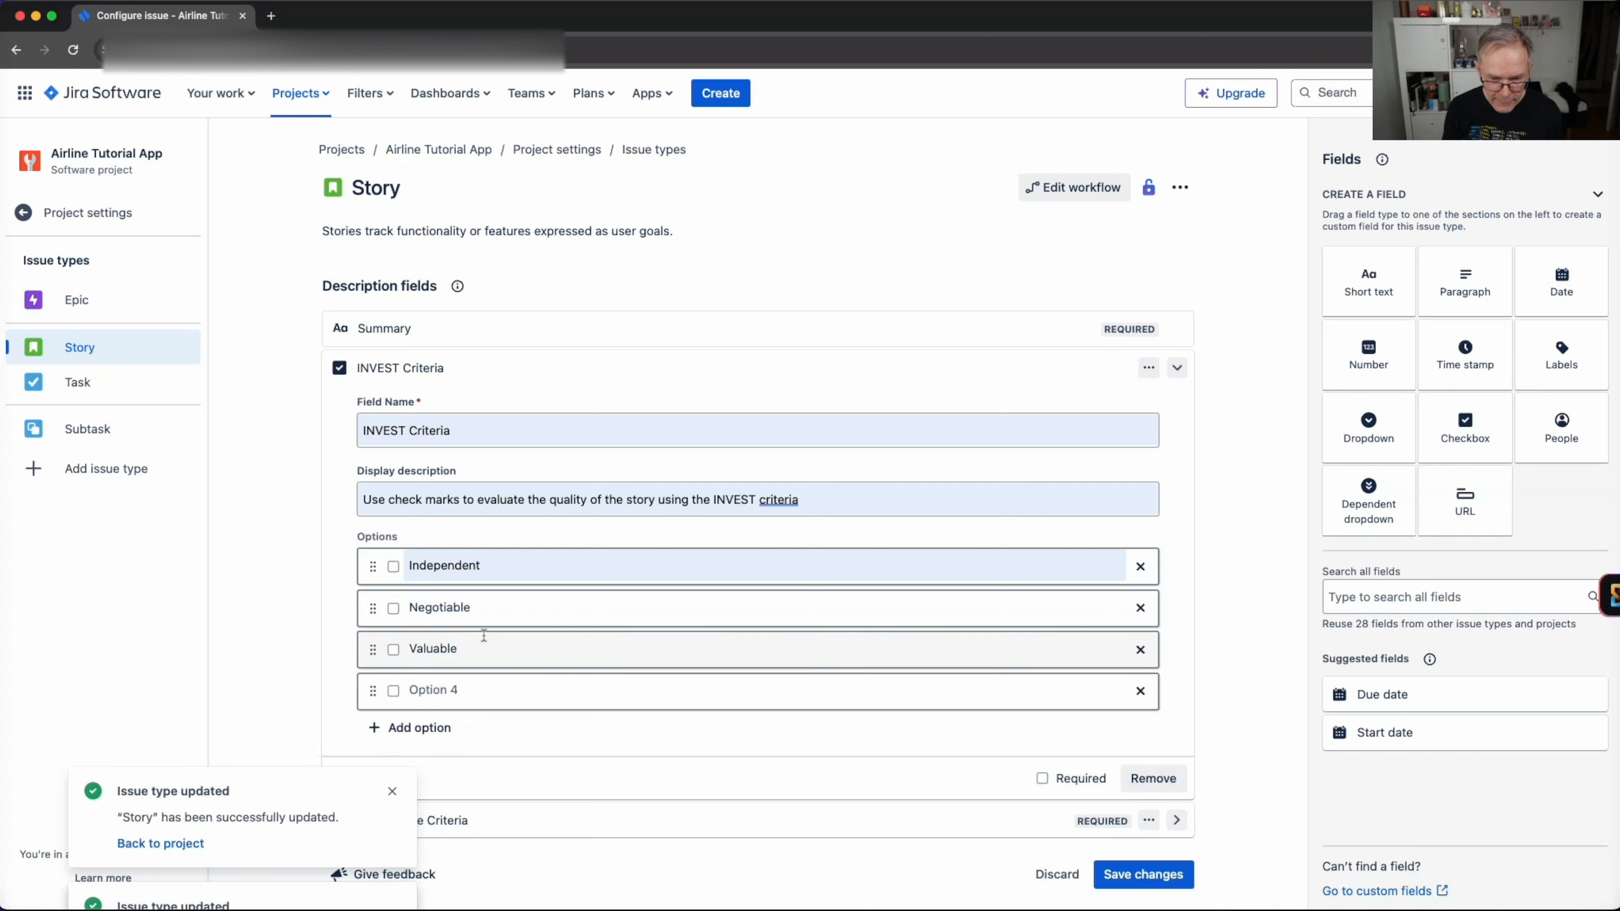
{"action": "type", "text": "Est"}
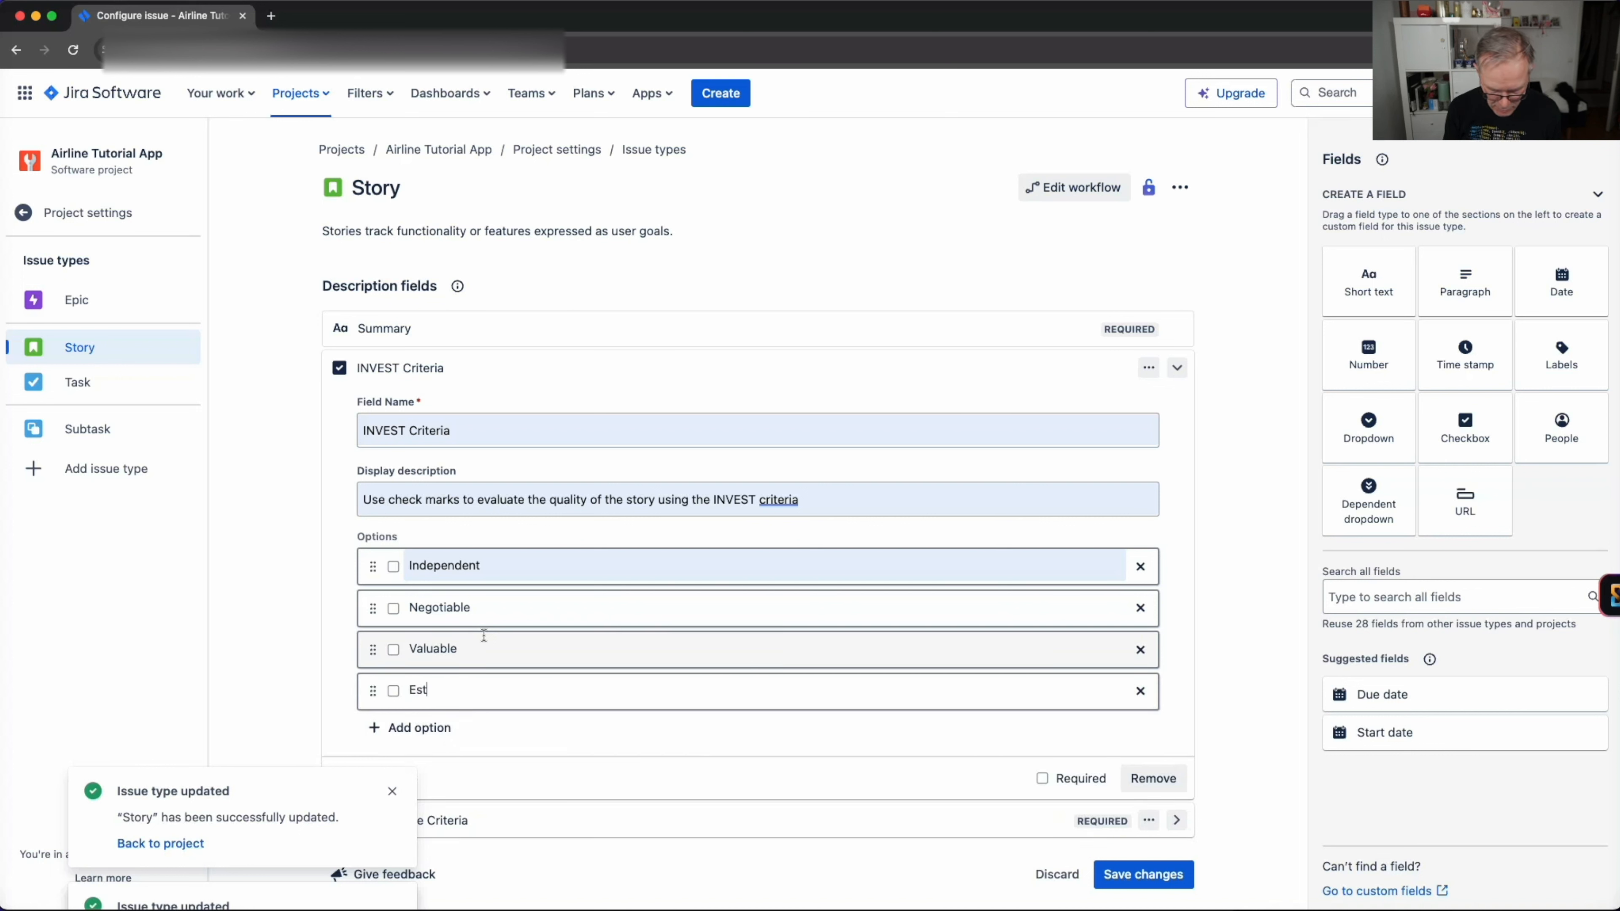
{"action": "type", "text": "imable"}
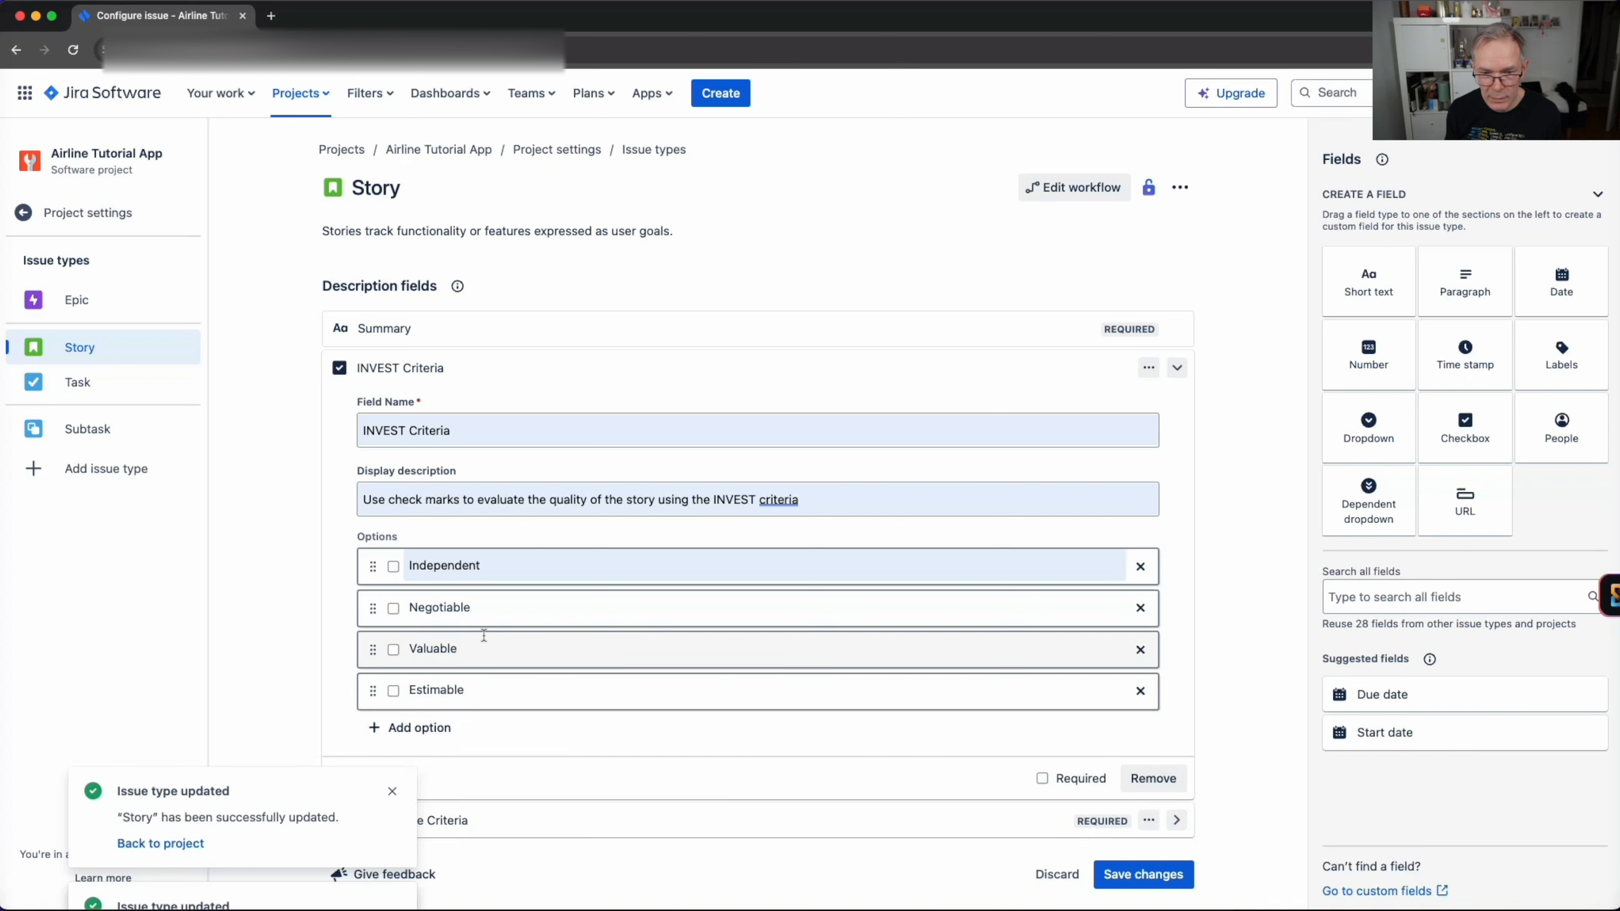
{"action": "left_click", "coordinate": [429, 730]}
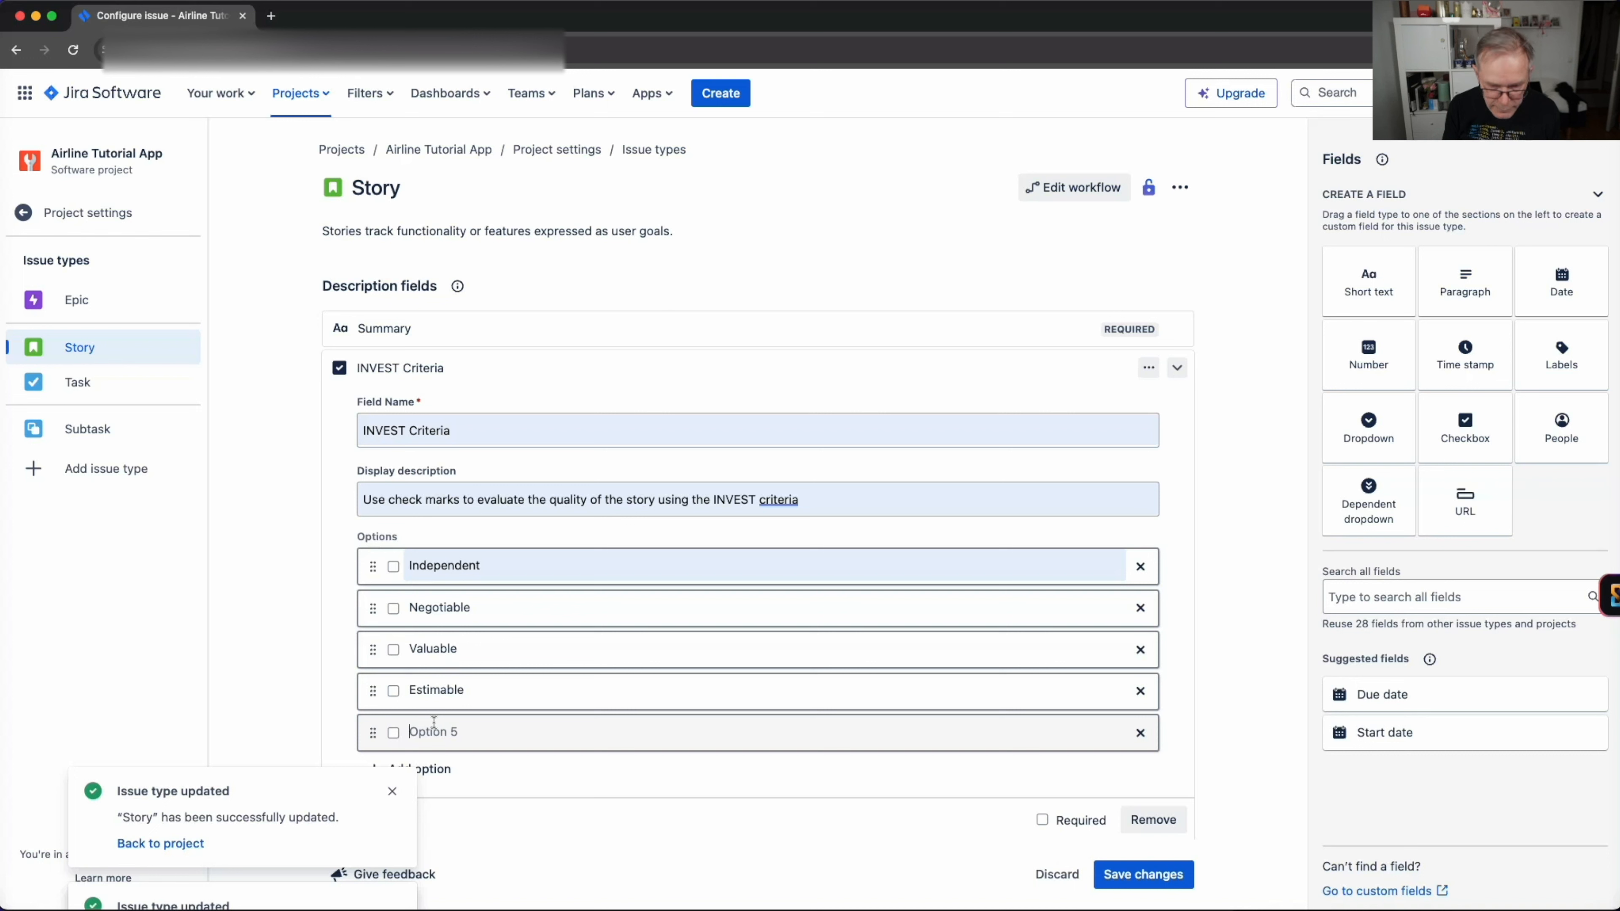
{"action": "type", "text": "Small"}
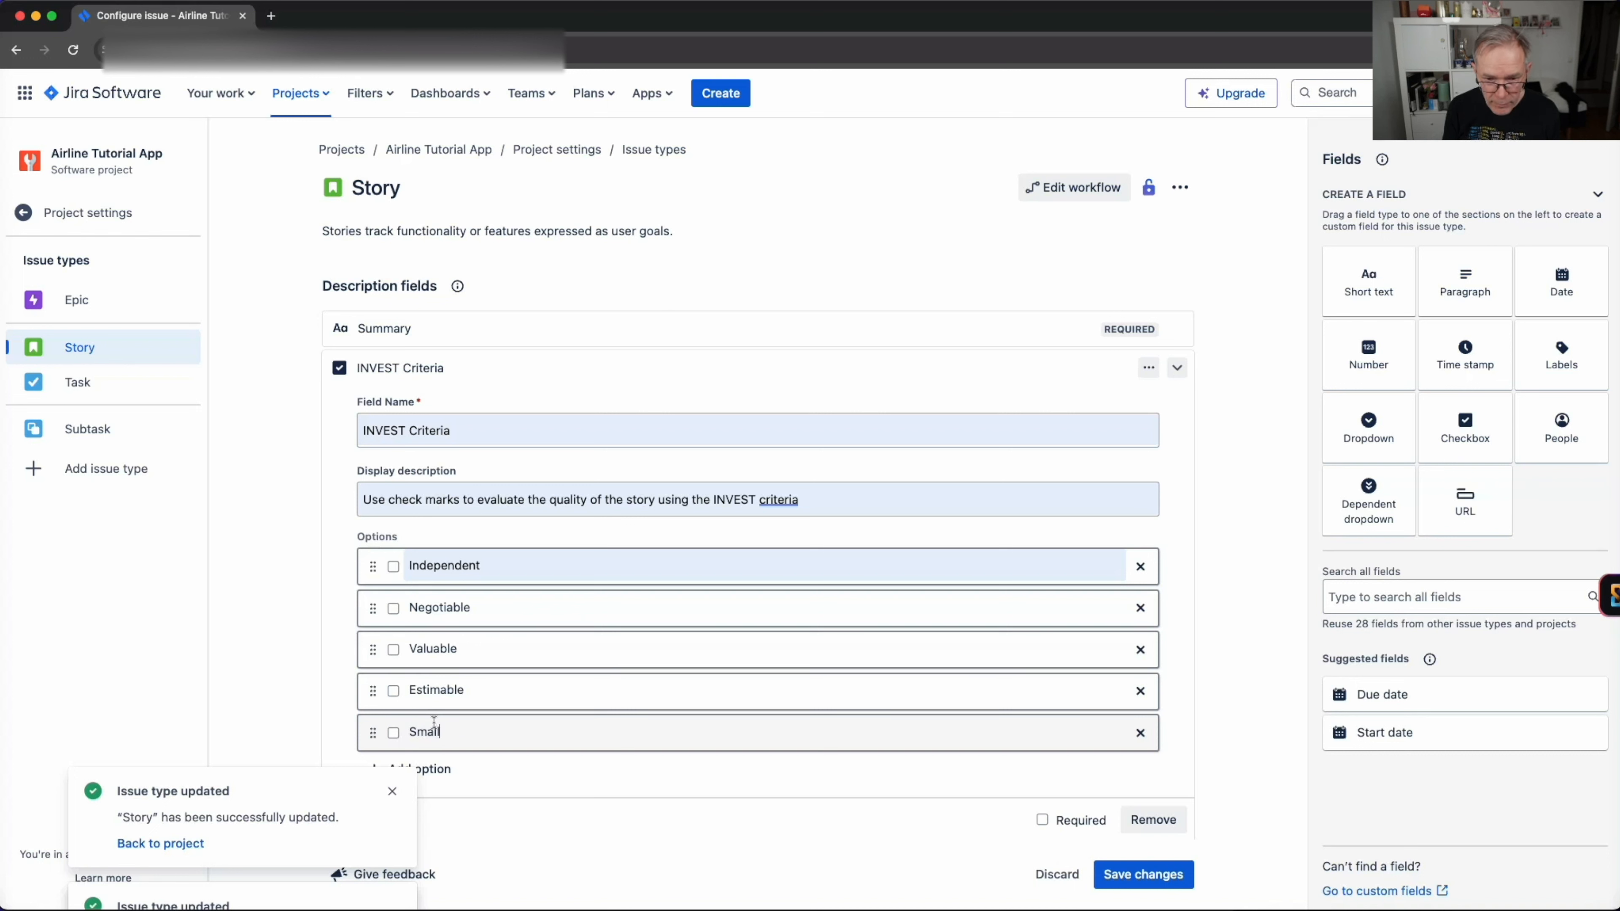
{"action": "key", "text": "BackSpace"}
{"action": "key", "text": "BackSpace"}
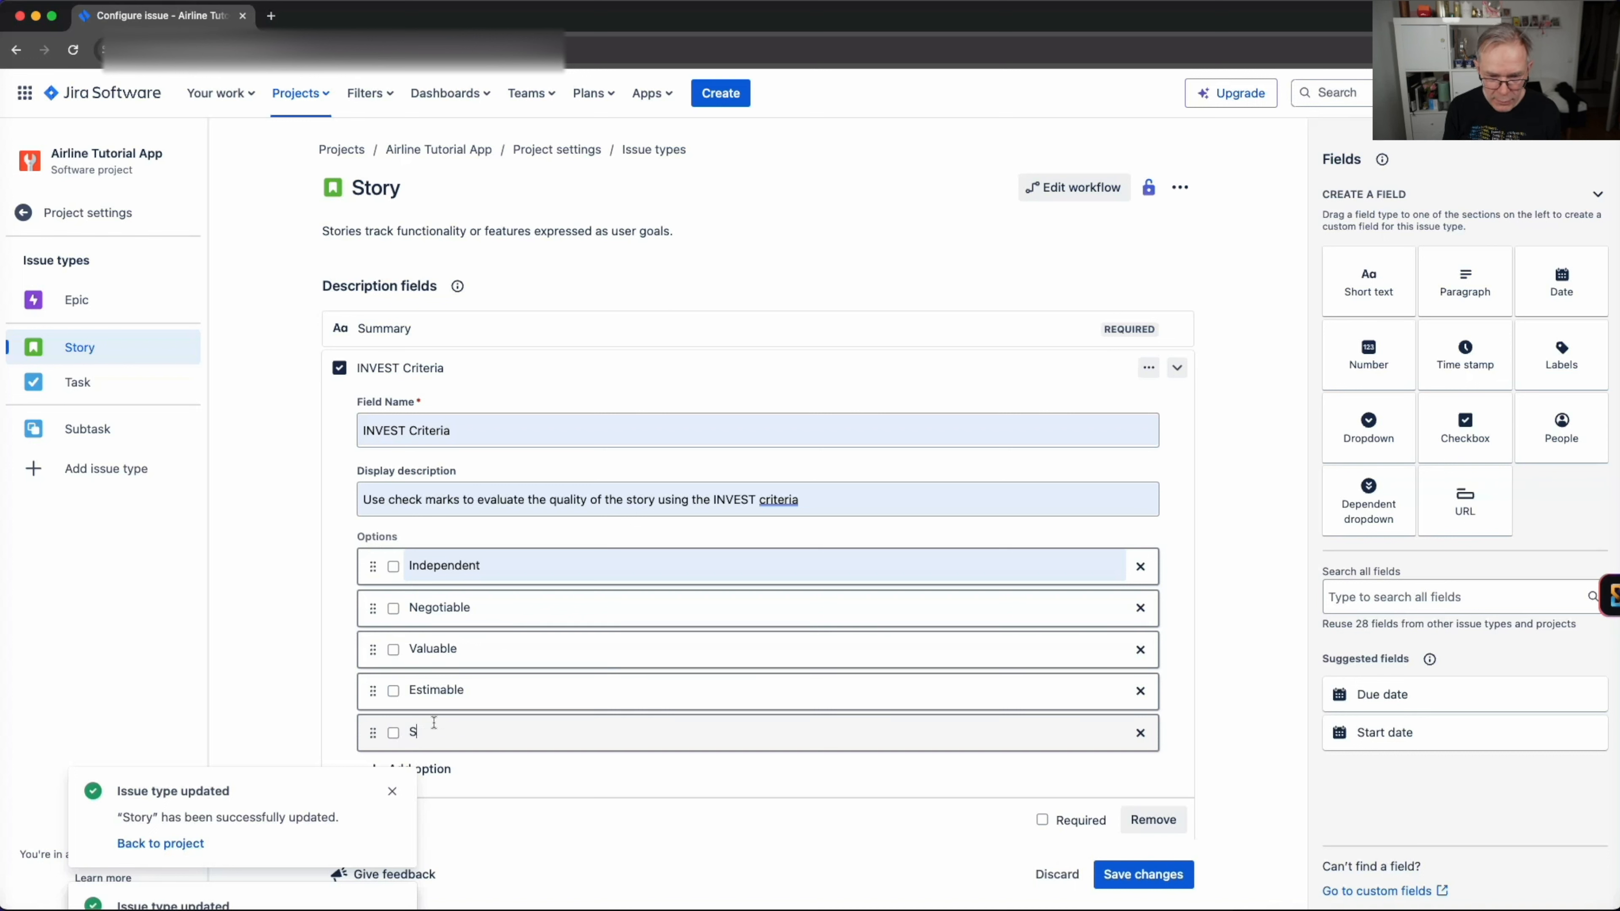
{"action": "type", "text": "uitable"}
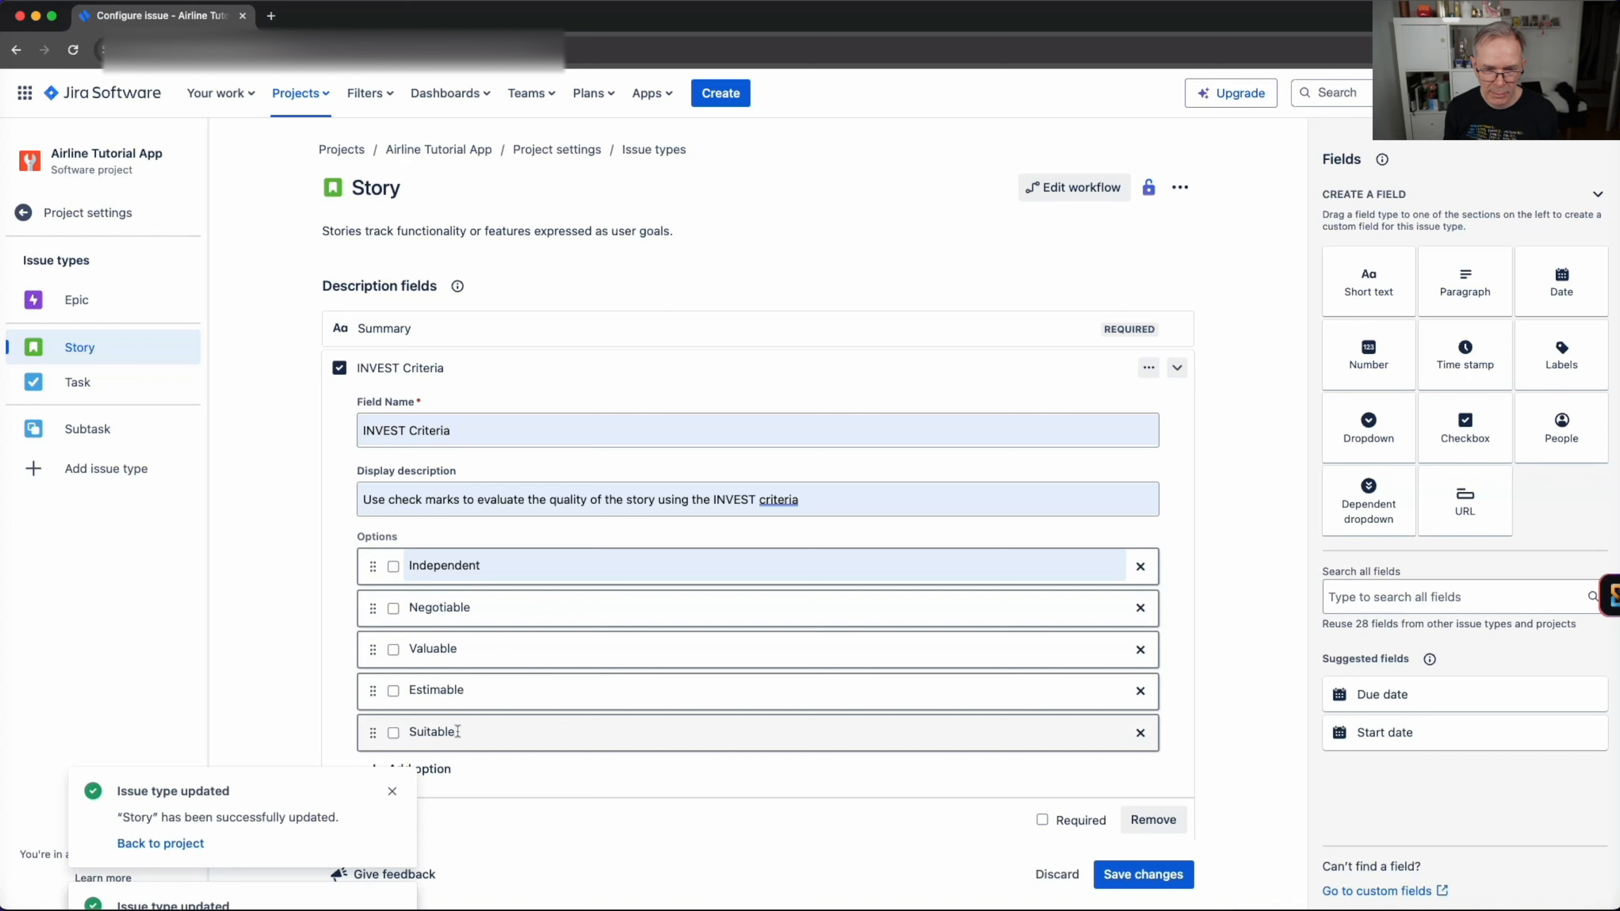
{"action": "key", "text": "BackSpace"}
{"action": "key", "text": "BackSpace"}
{"action": "key", "text": "BackSpace"}
{"action": "key", "text": "BackSpace"}
{"action": "key", "text": "BackSpace"}
{"action": "key", "text": "BackSpace"}
{"action": "key", "text": "BackSpace"}
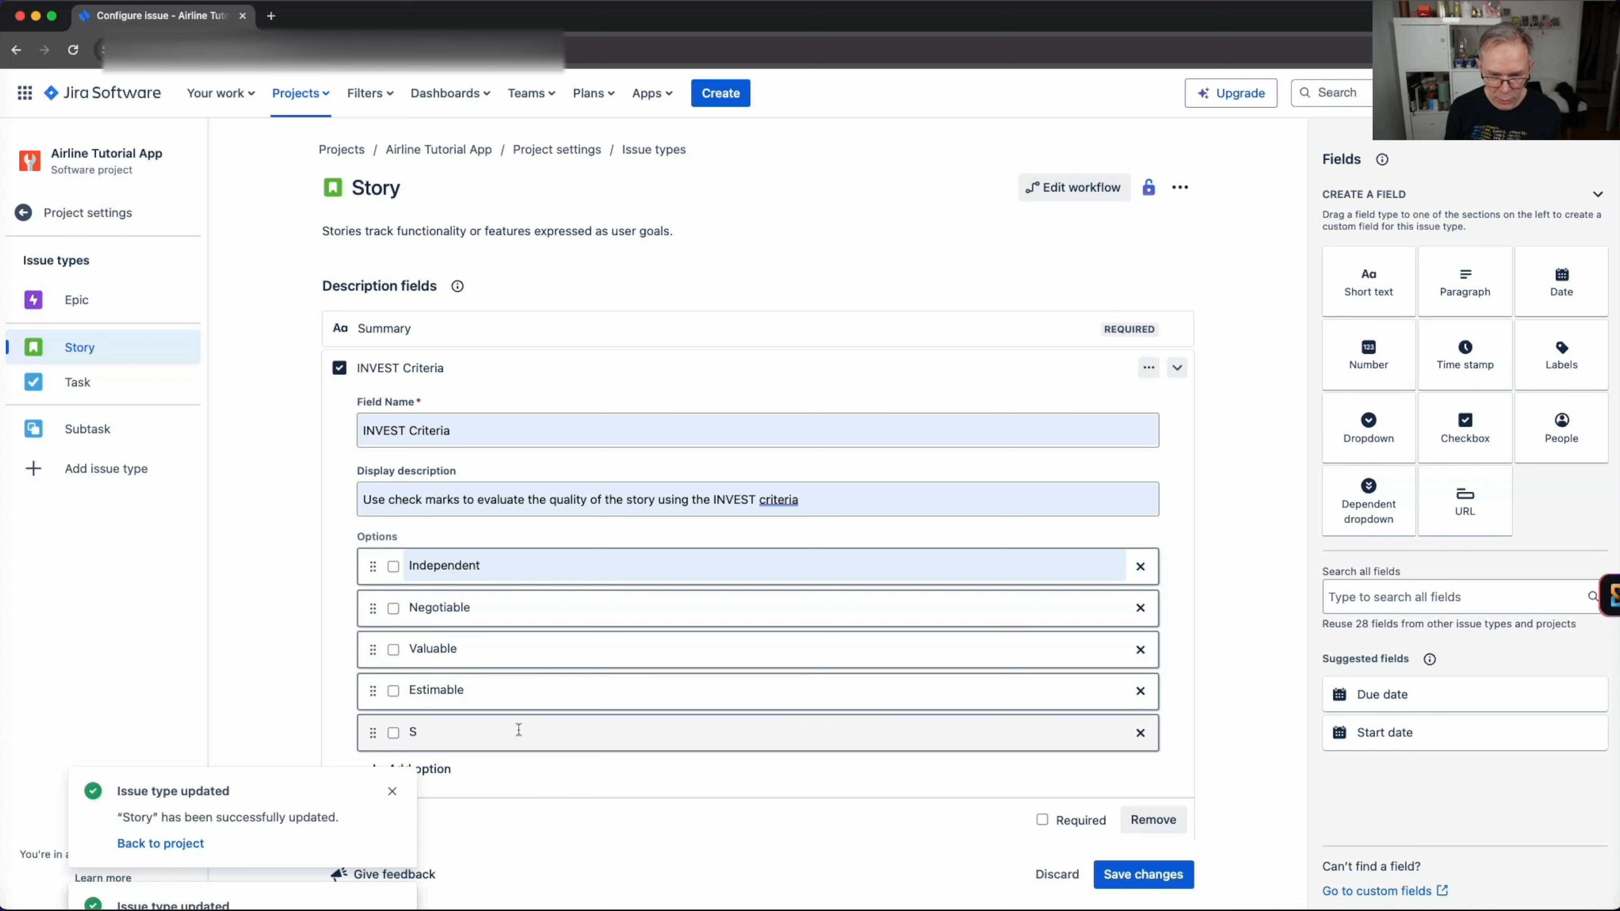
{"action": "type", "text": "mall"}
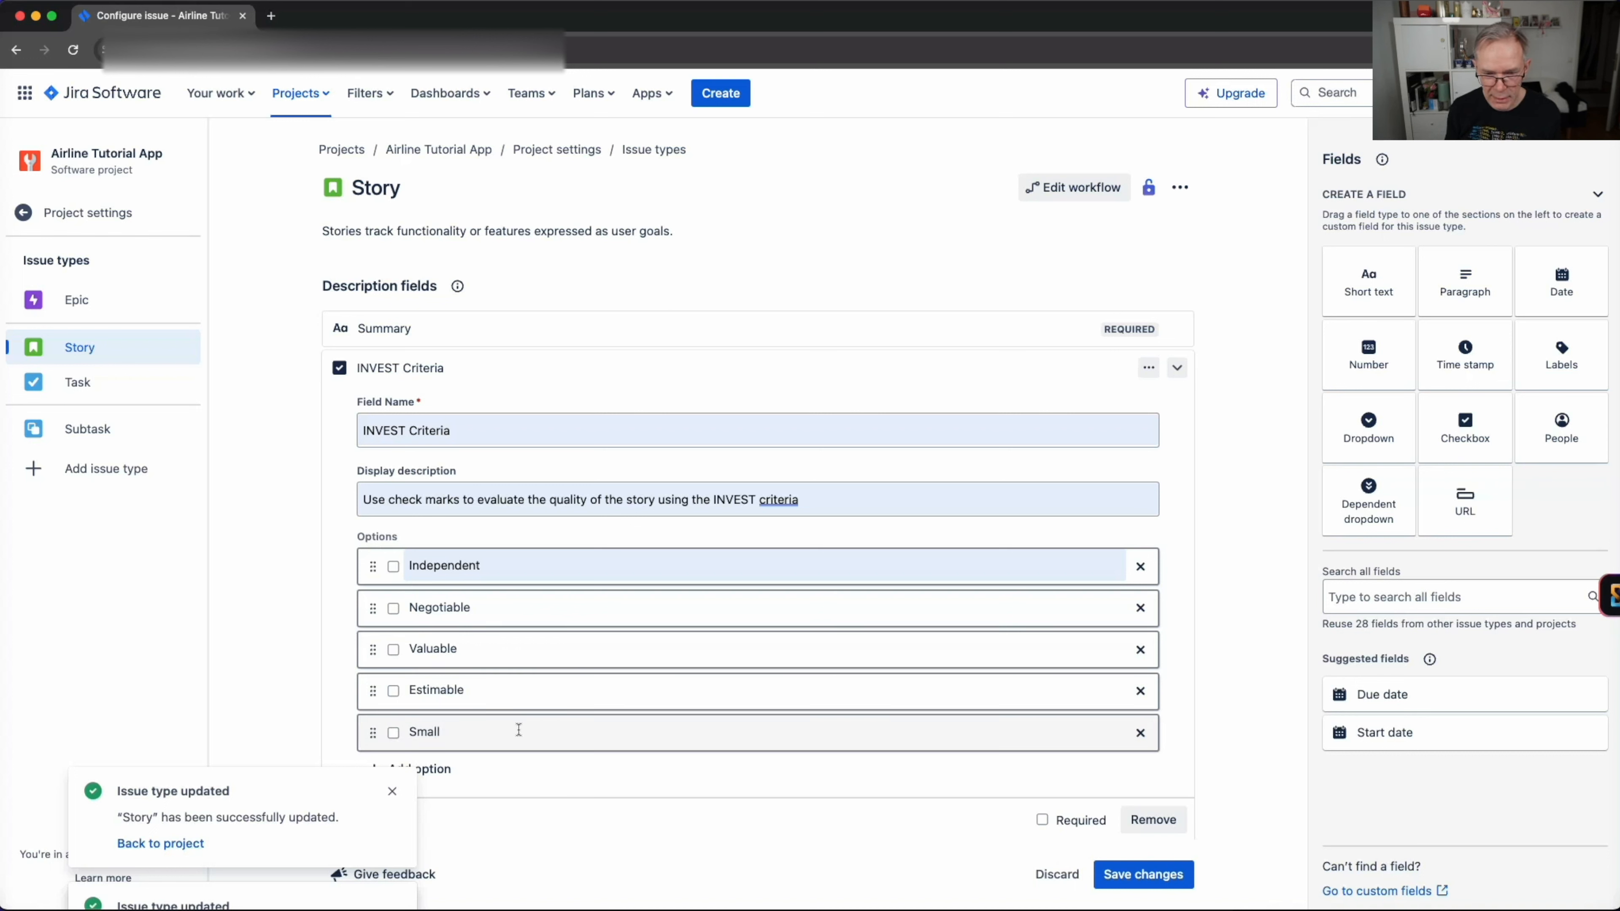
Add "Testable" as the last option of the INVEST Criteria field
{"action": "left_click", "coordinate": [390, 790]}
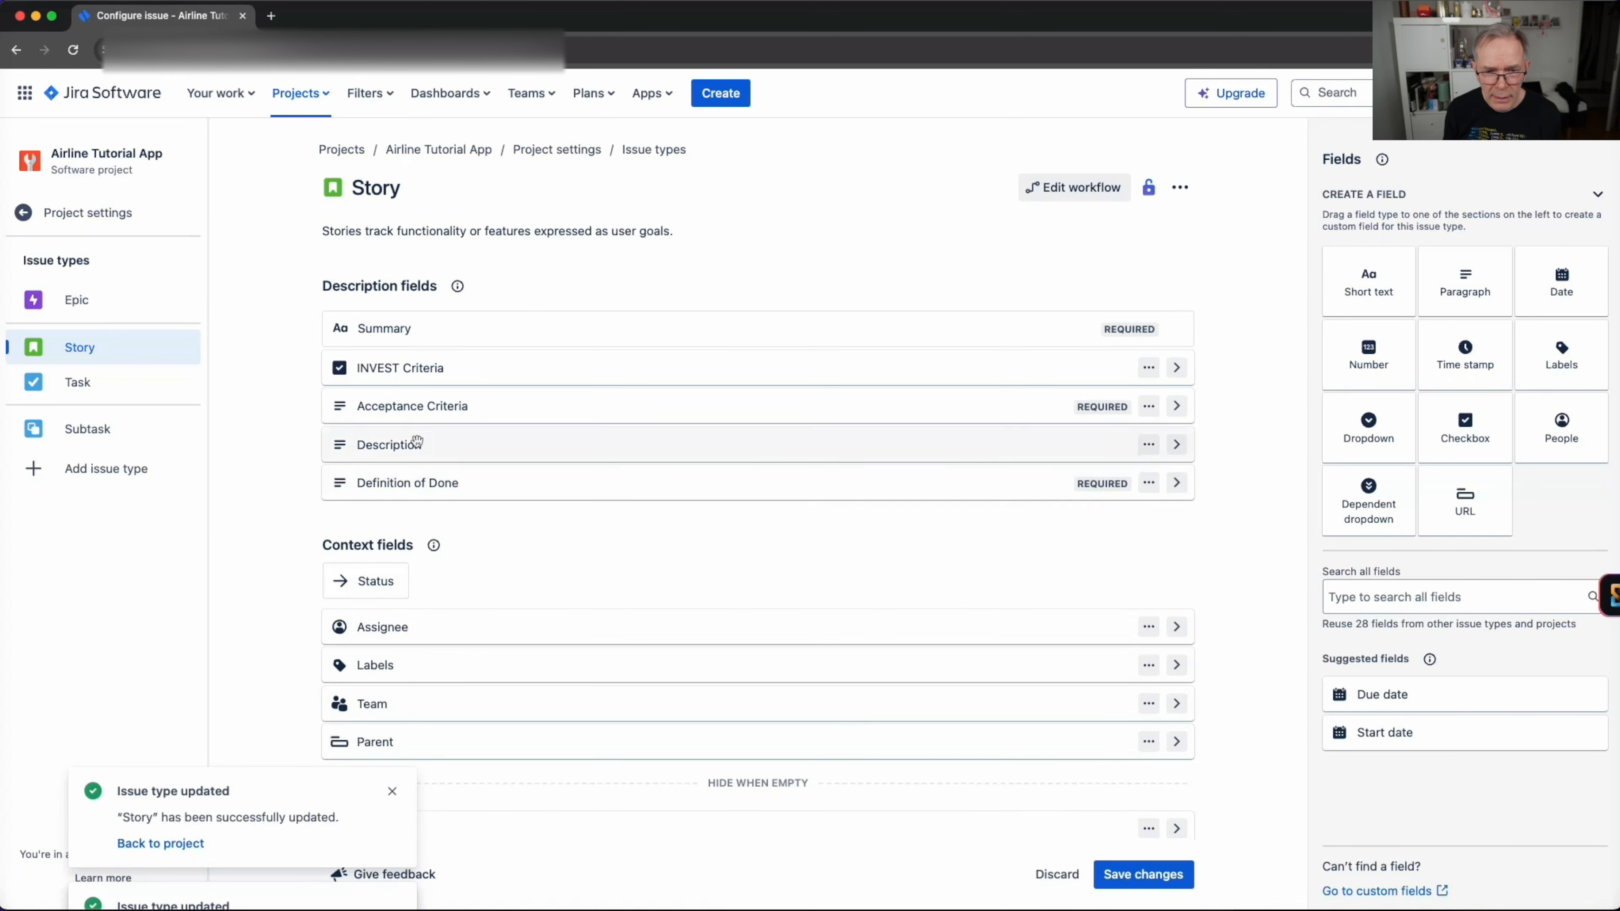
{"action": "left_click", "coordinate": [1149, 369]}
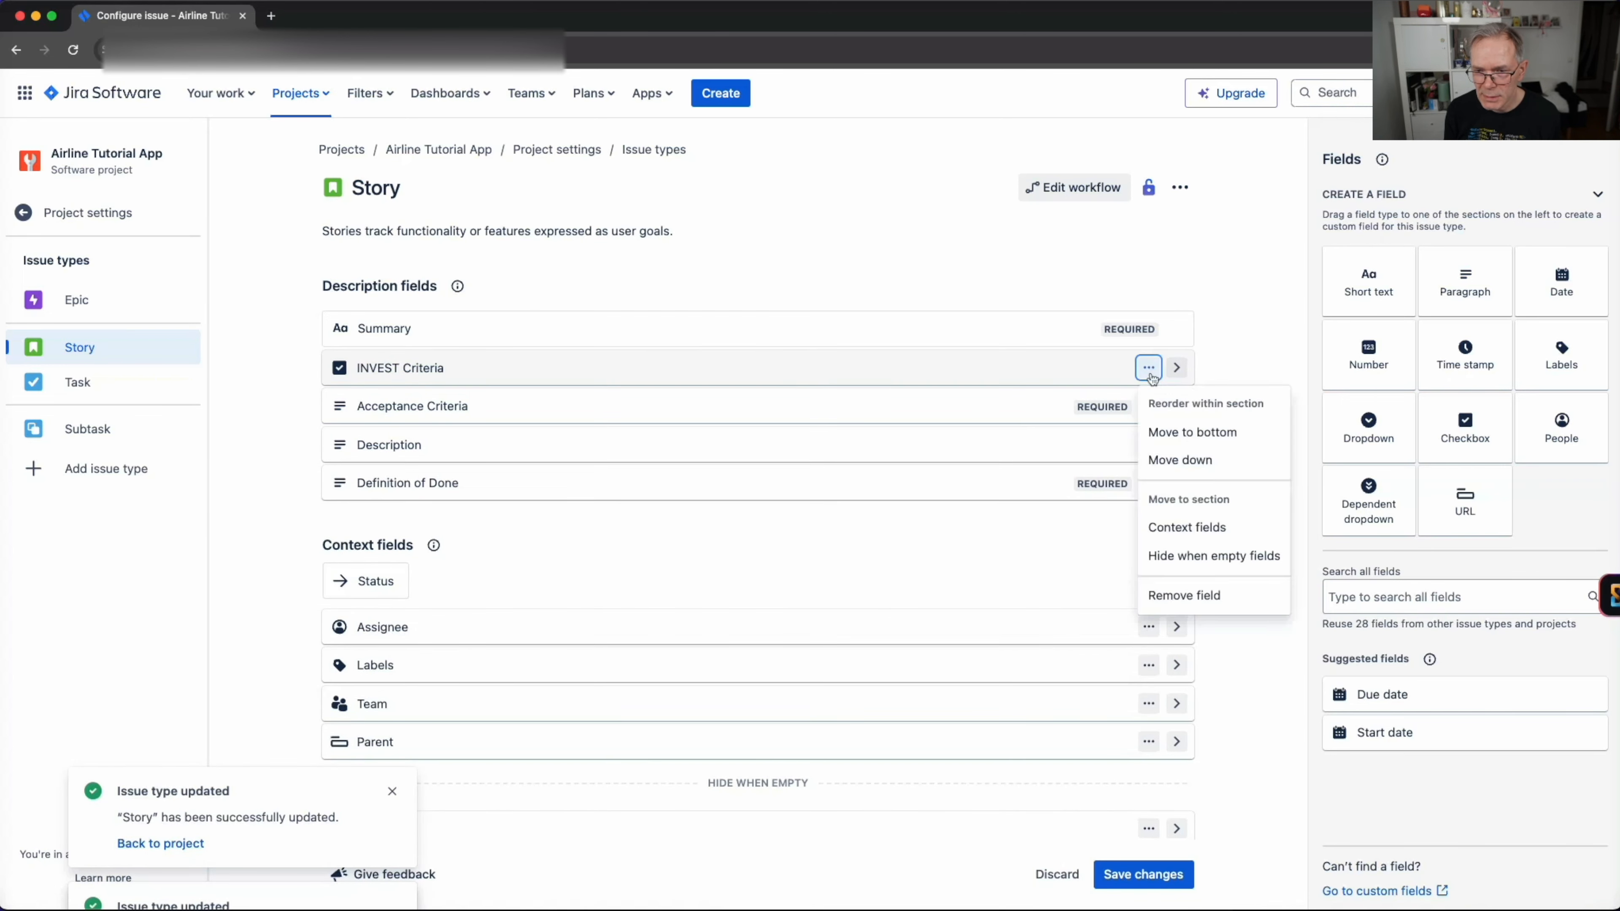
{"action": "left_click", "coordinate": [1175, 369]}
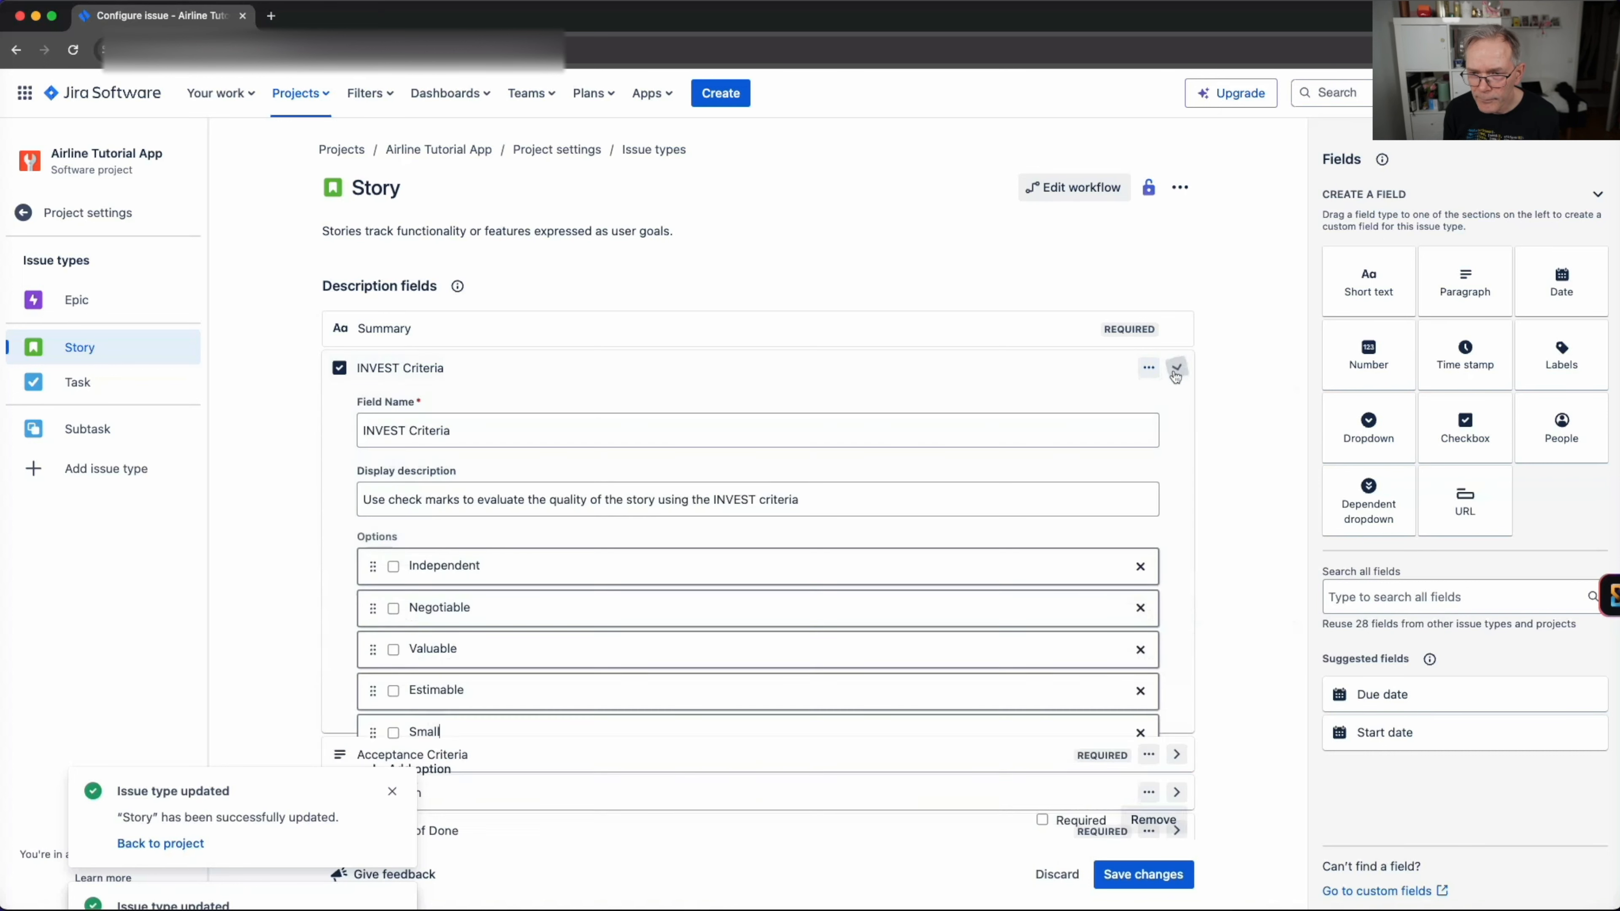
{"action": "scroll", "coordinate": [549, 633], "scroll_direction": "down", "scroll_amount": 3}
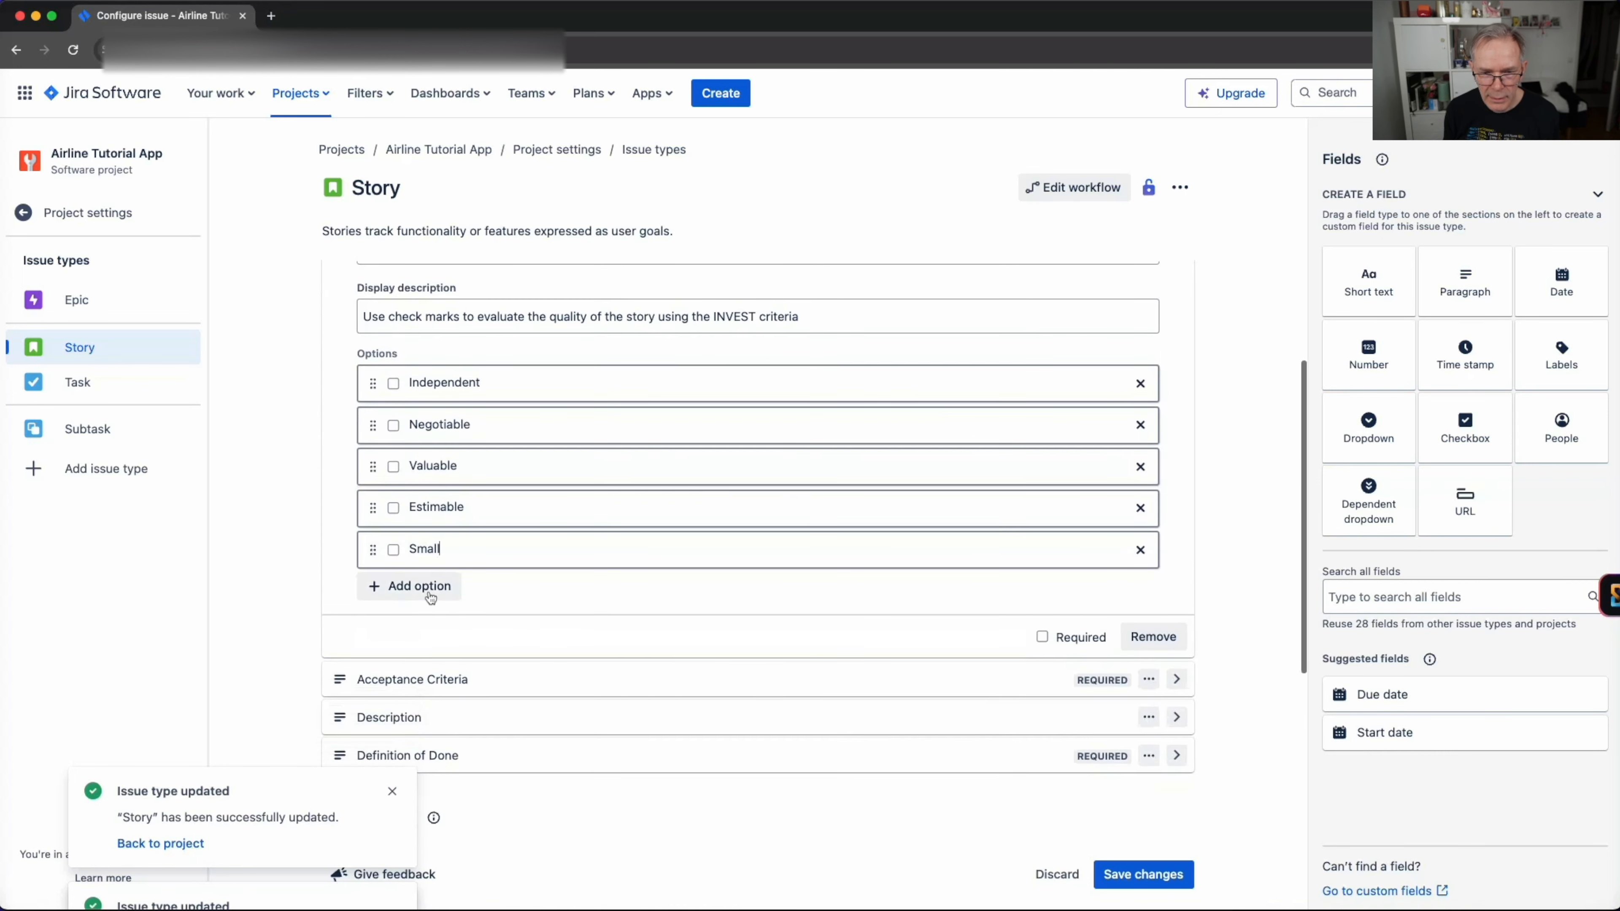
{"action": "left_click", "coordinate": [424, 587]}
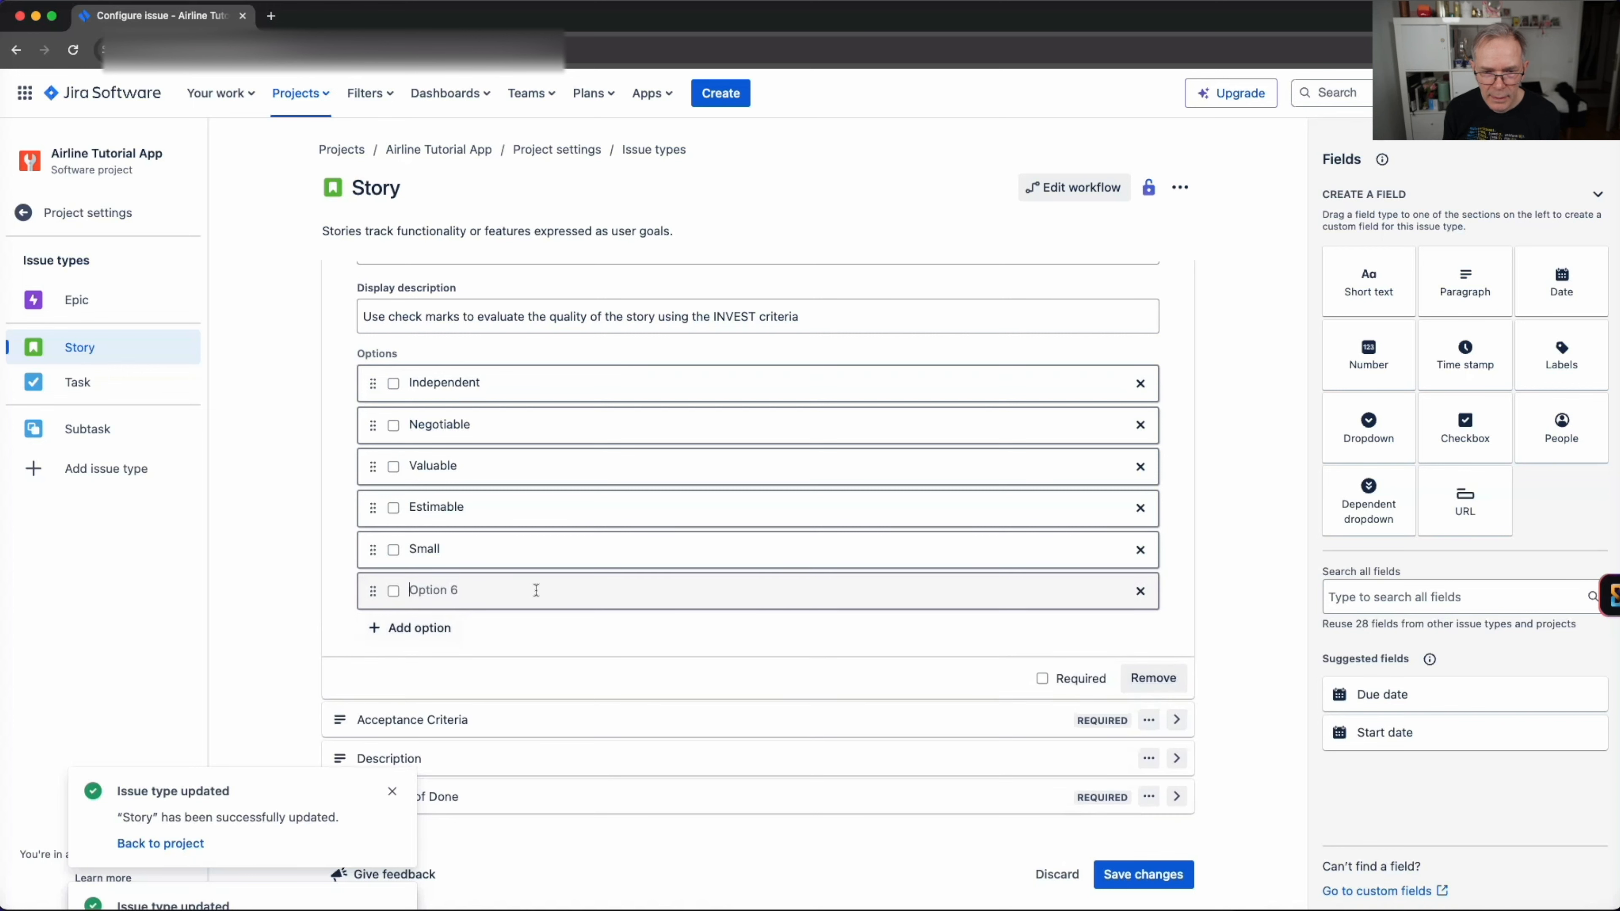
{"action": "type", "text": "Testable"}
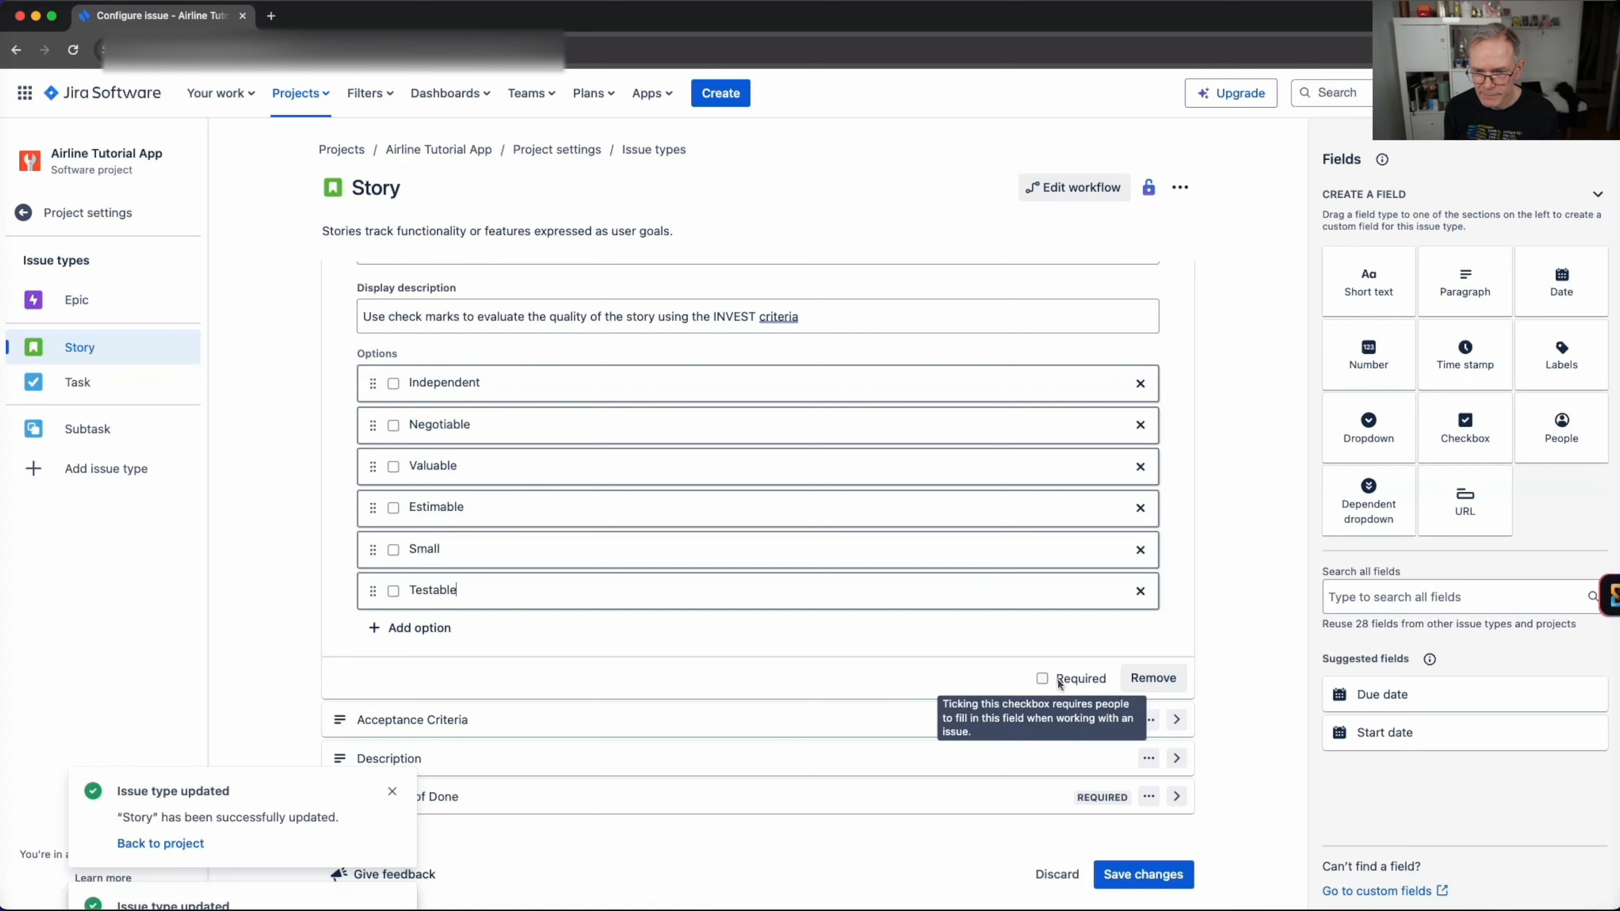
Make the INVEST Criteria field required and save the changes to the Story issue type
{"action": "left_click", "coordinate": [1042, 679]}
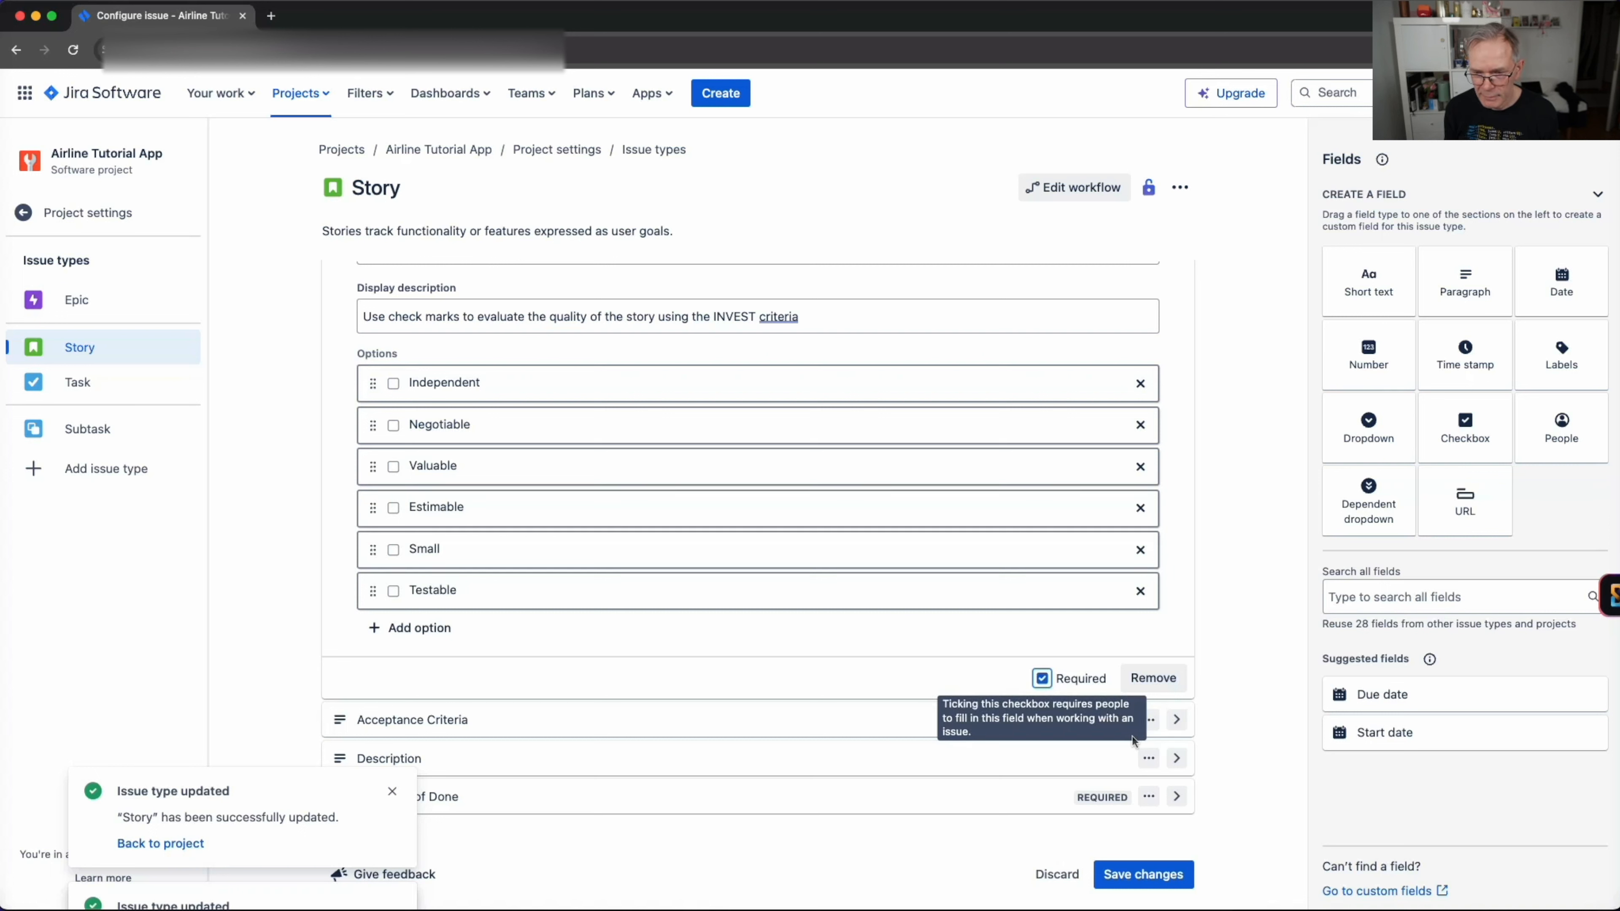
{"action": "left_click", "coordinate": [1157, 880]}
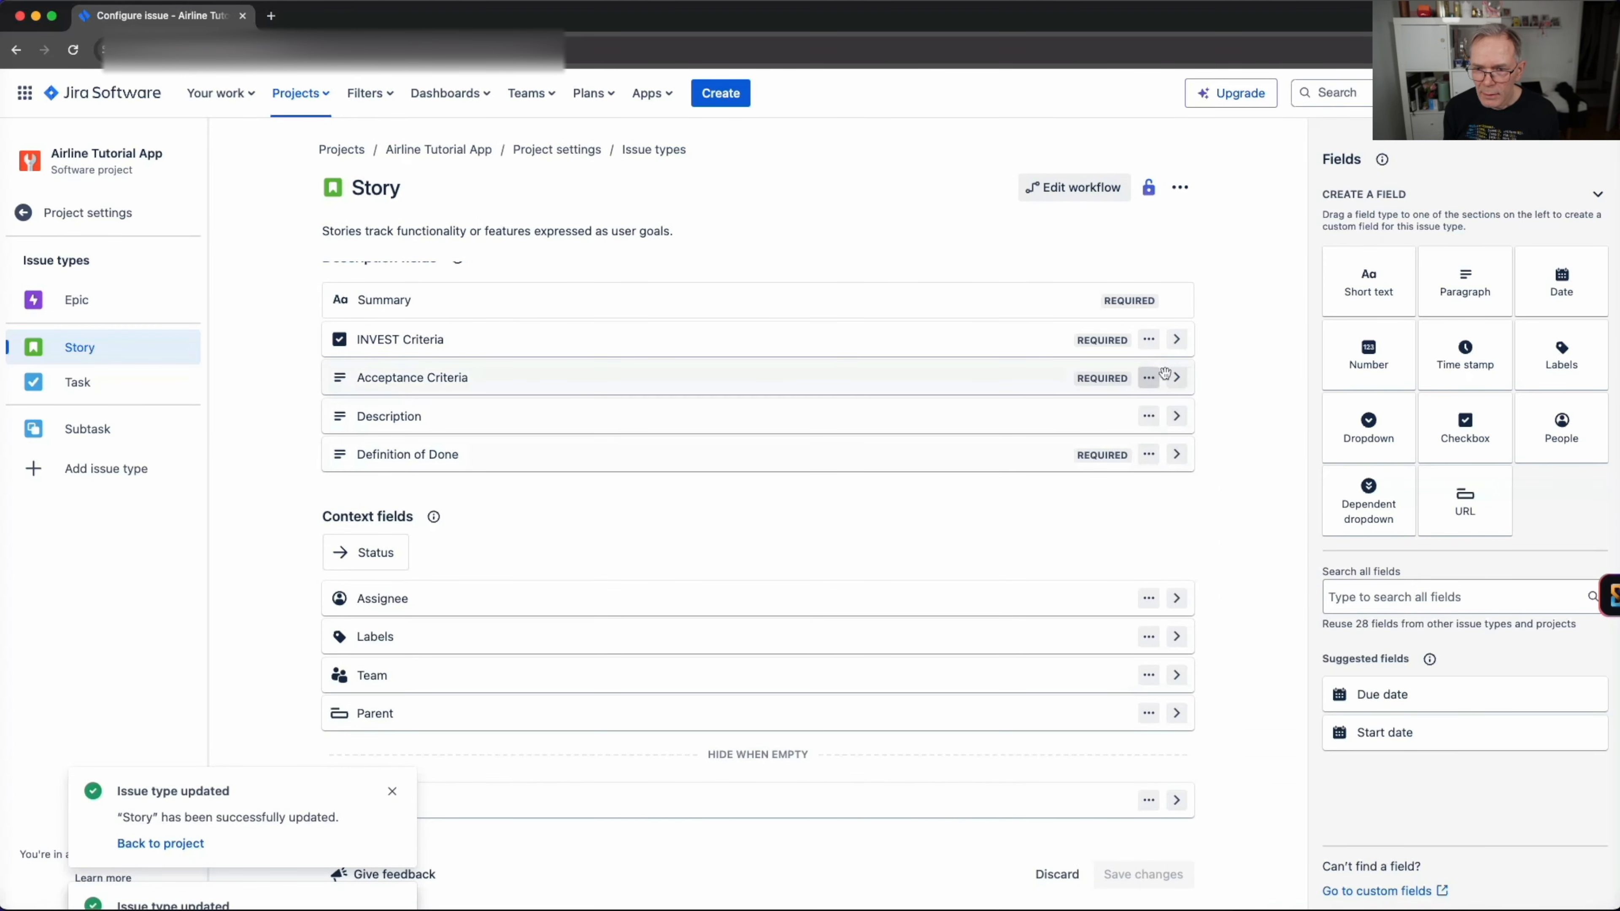
Reorder the description fields with INVEST Criteria at the end and Description directly below Summary, and save the changes
{"action": "left_click", "coordinate": [1148, 340]}
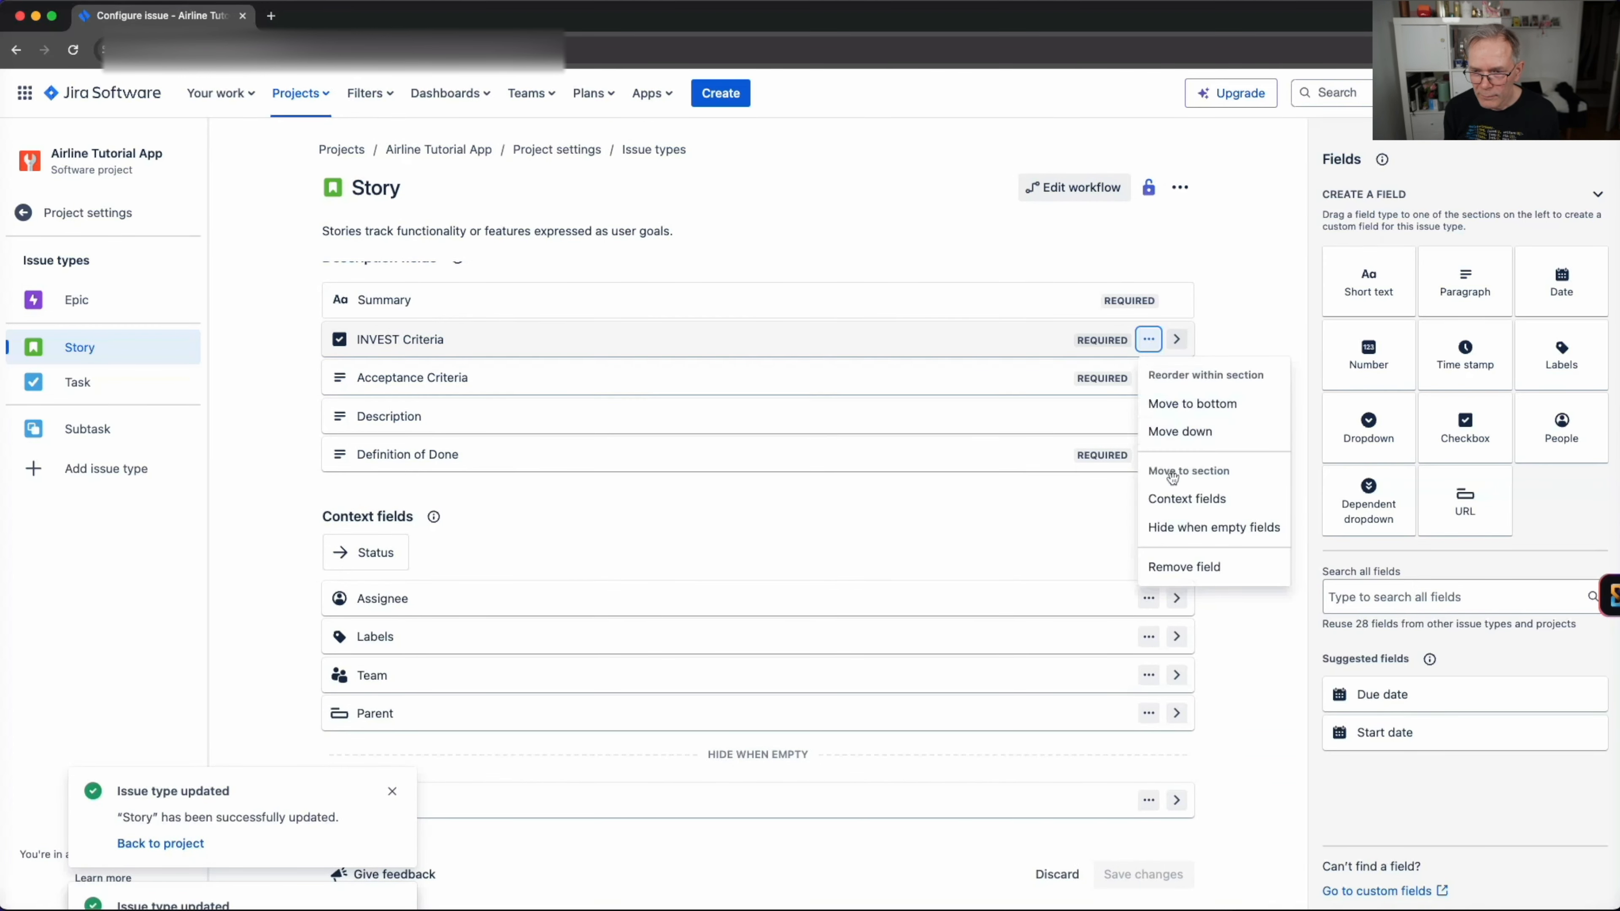
{"action": "left_click", "coordinate": [1178, 404]}
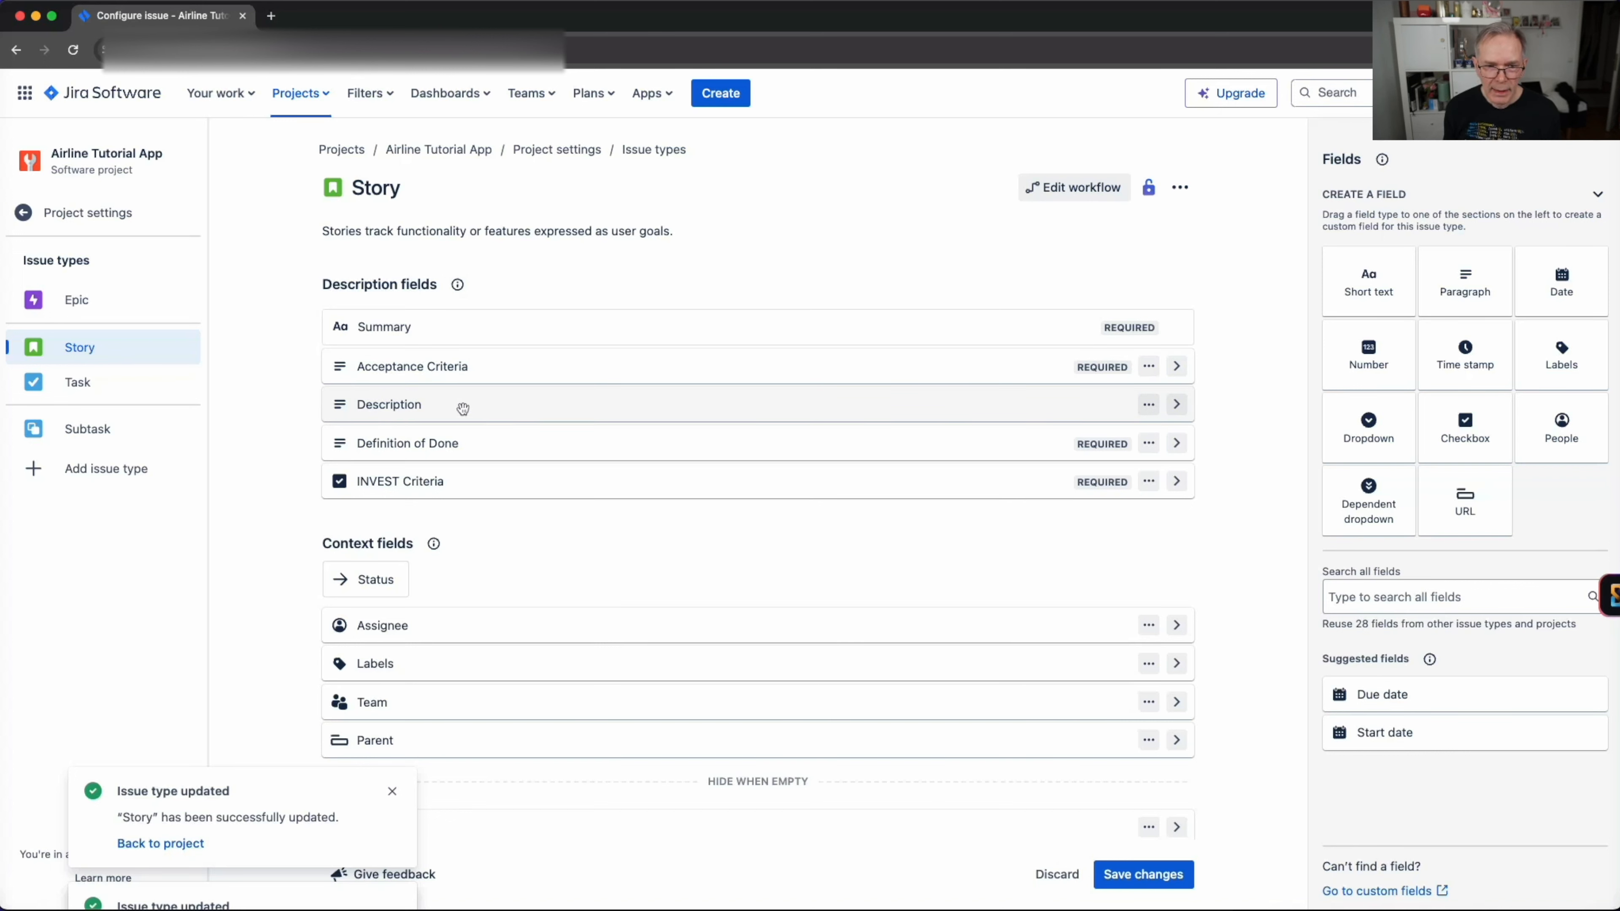
{"action": "left_click", "coordinate": [1149, 404]}
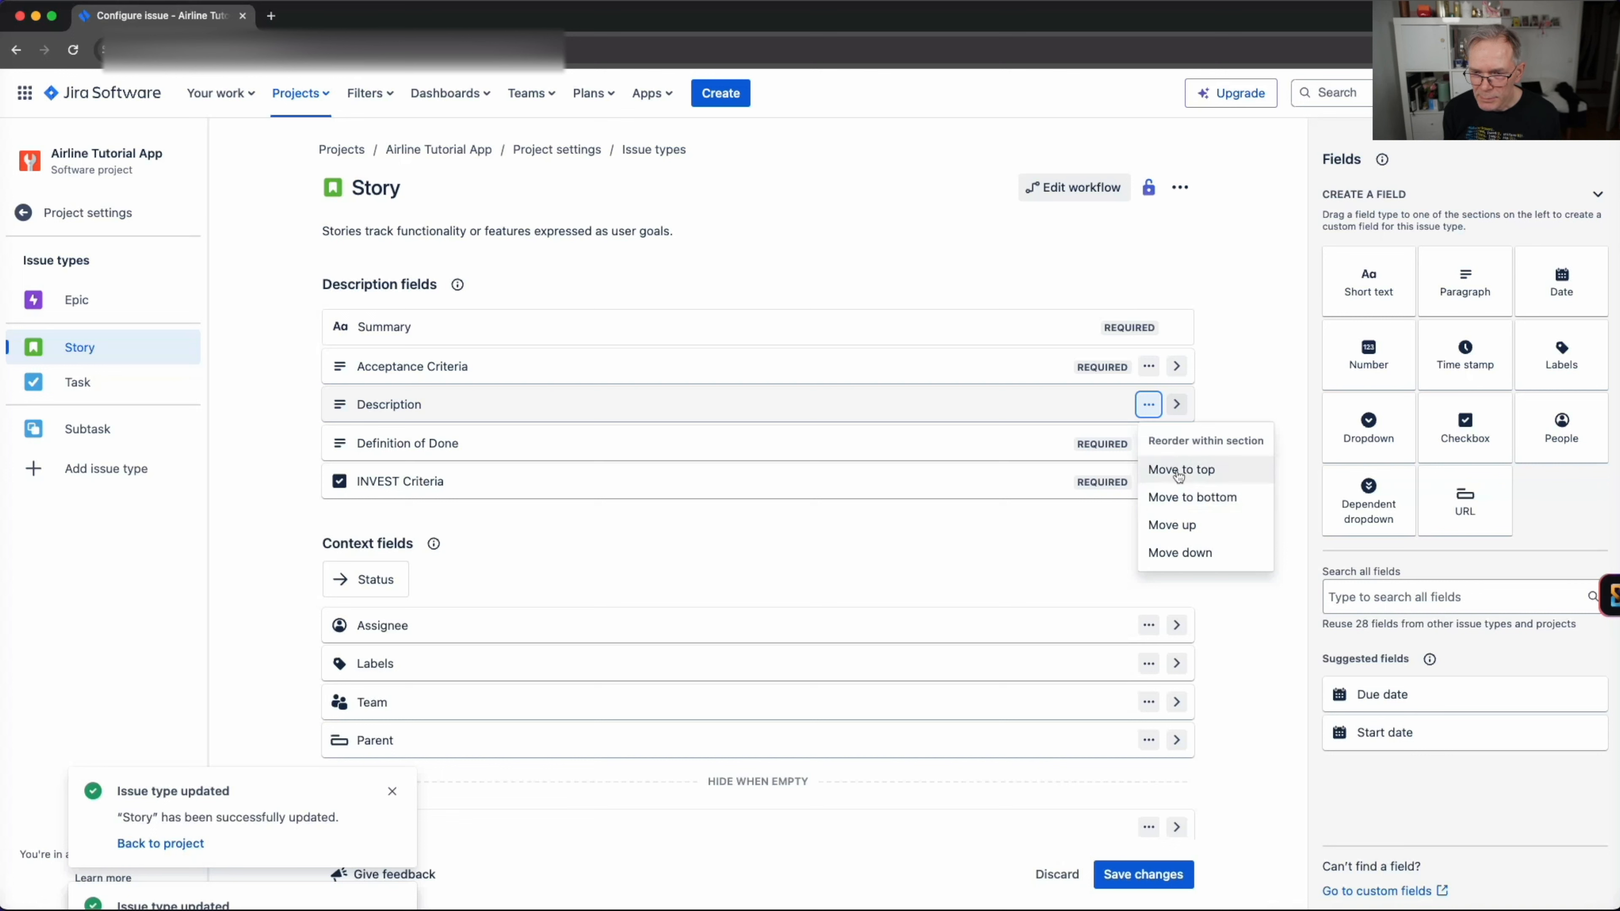
{"action": "left_click", "coordinate": [1179, 472]}
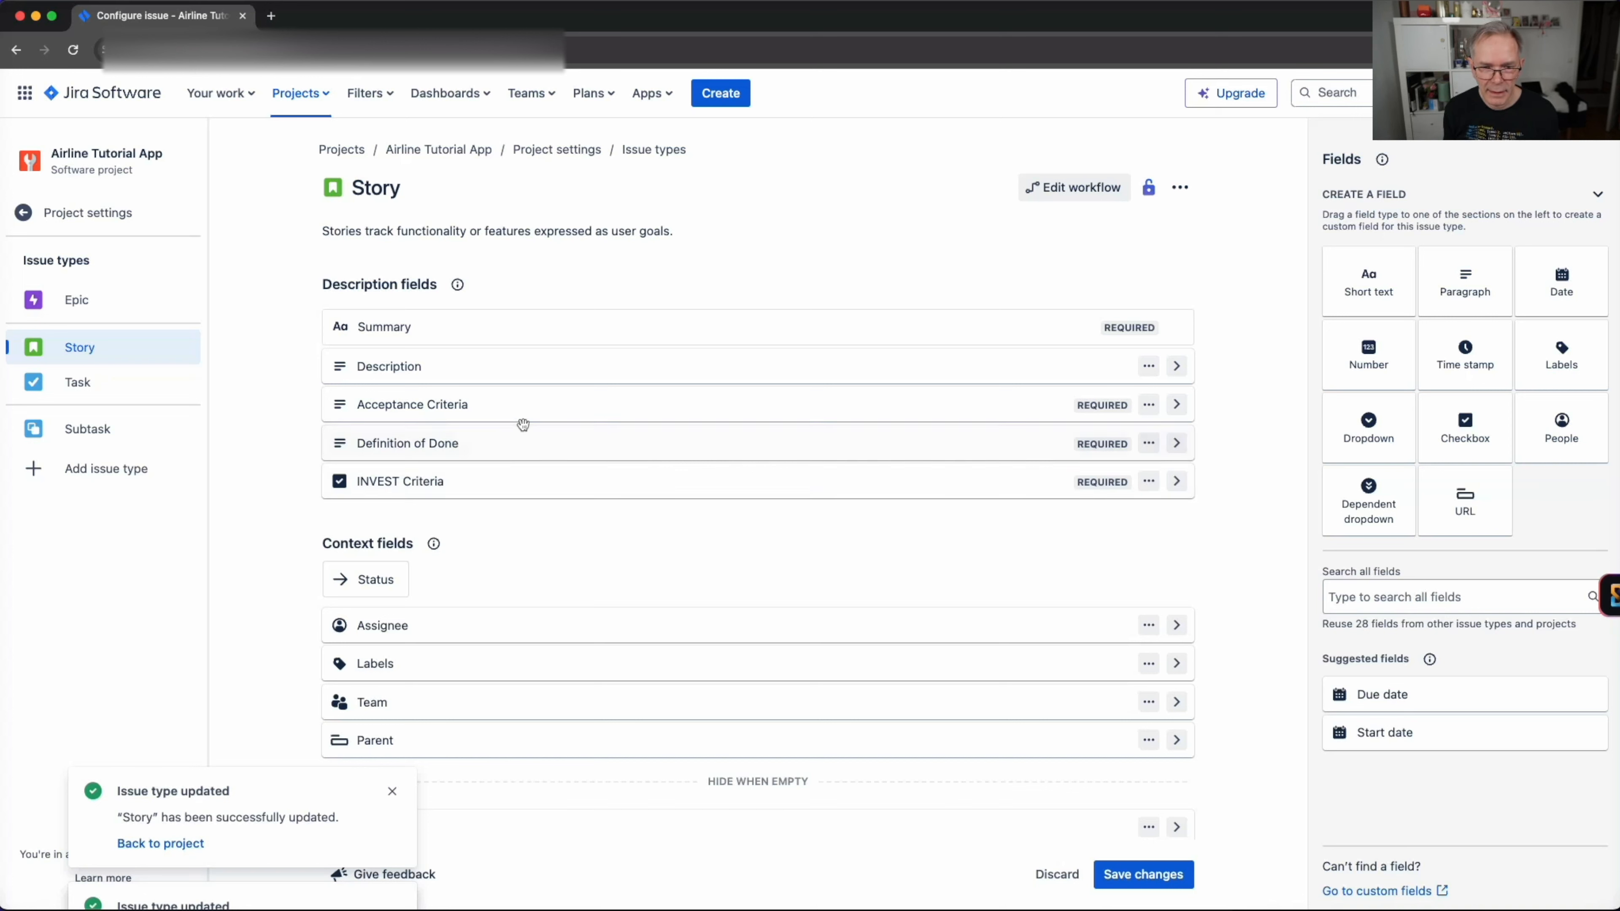
{"action": "left_click", "coordinate": [1141, 875]}
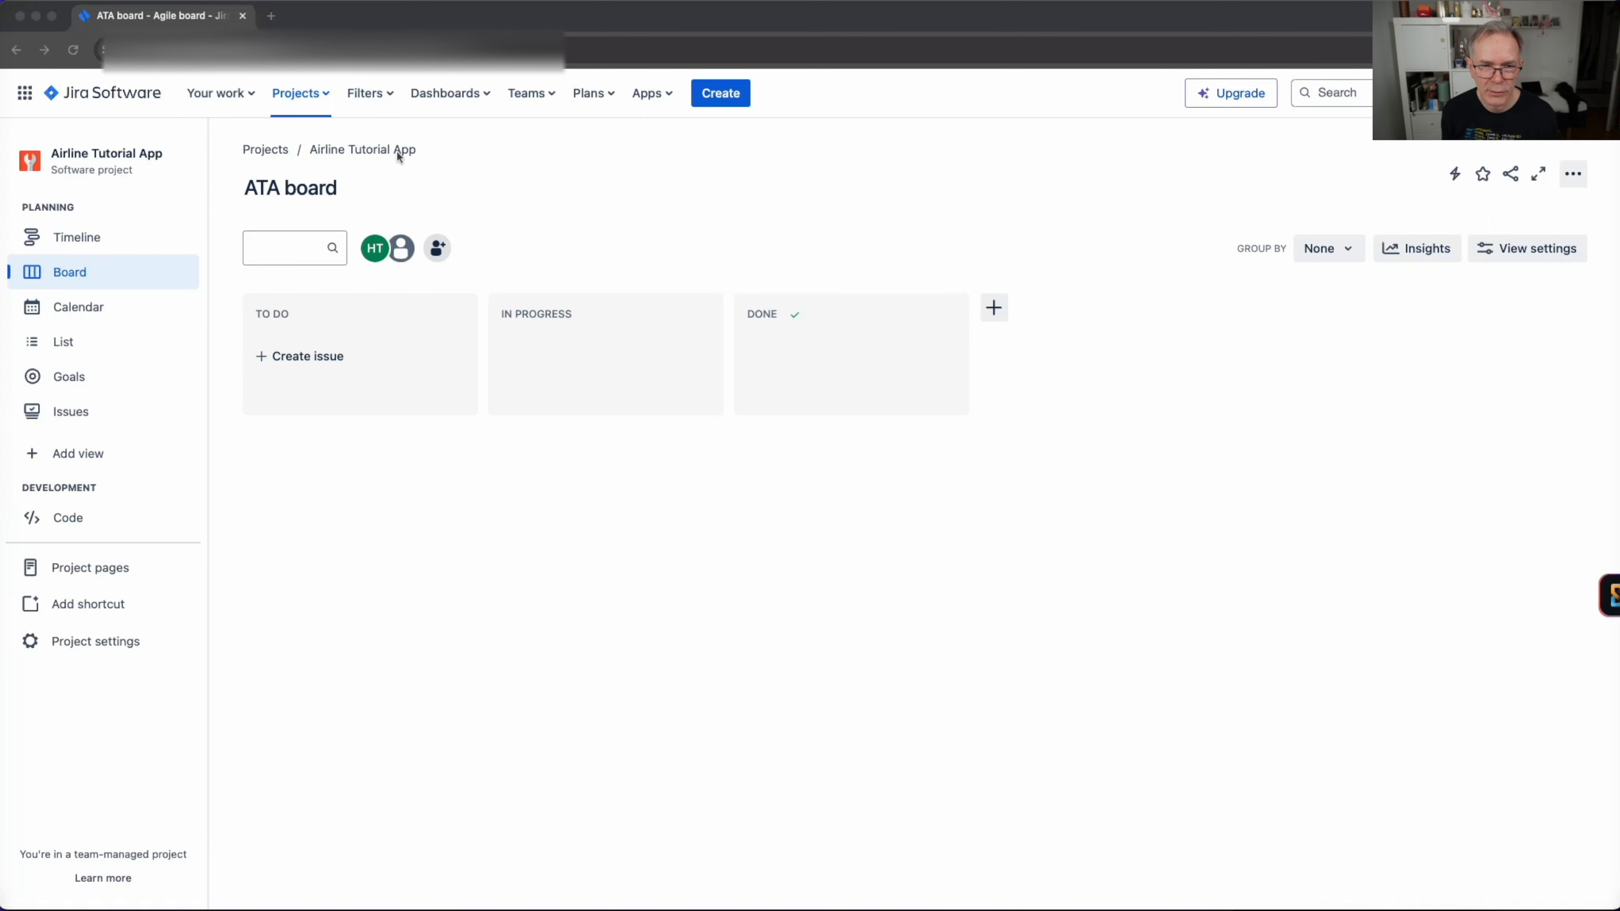
Start a new issue in the Airline Tutorial App project and set its issue type to Story
{"action": "left_click", "coordinate": [723, 91]}
{"action": "left_click", "coordinate": [724, 95]}
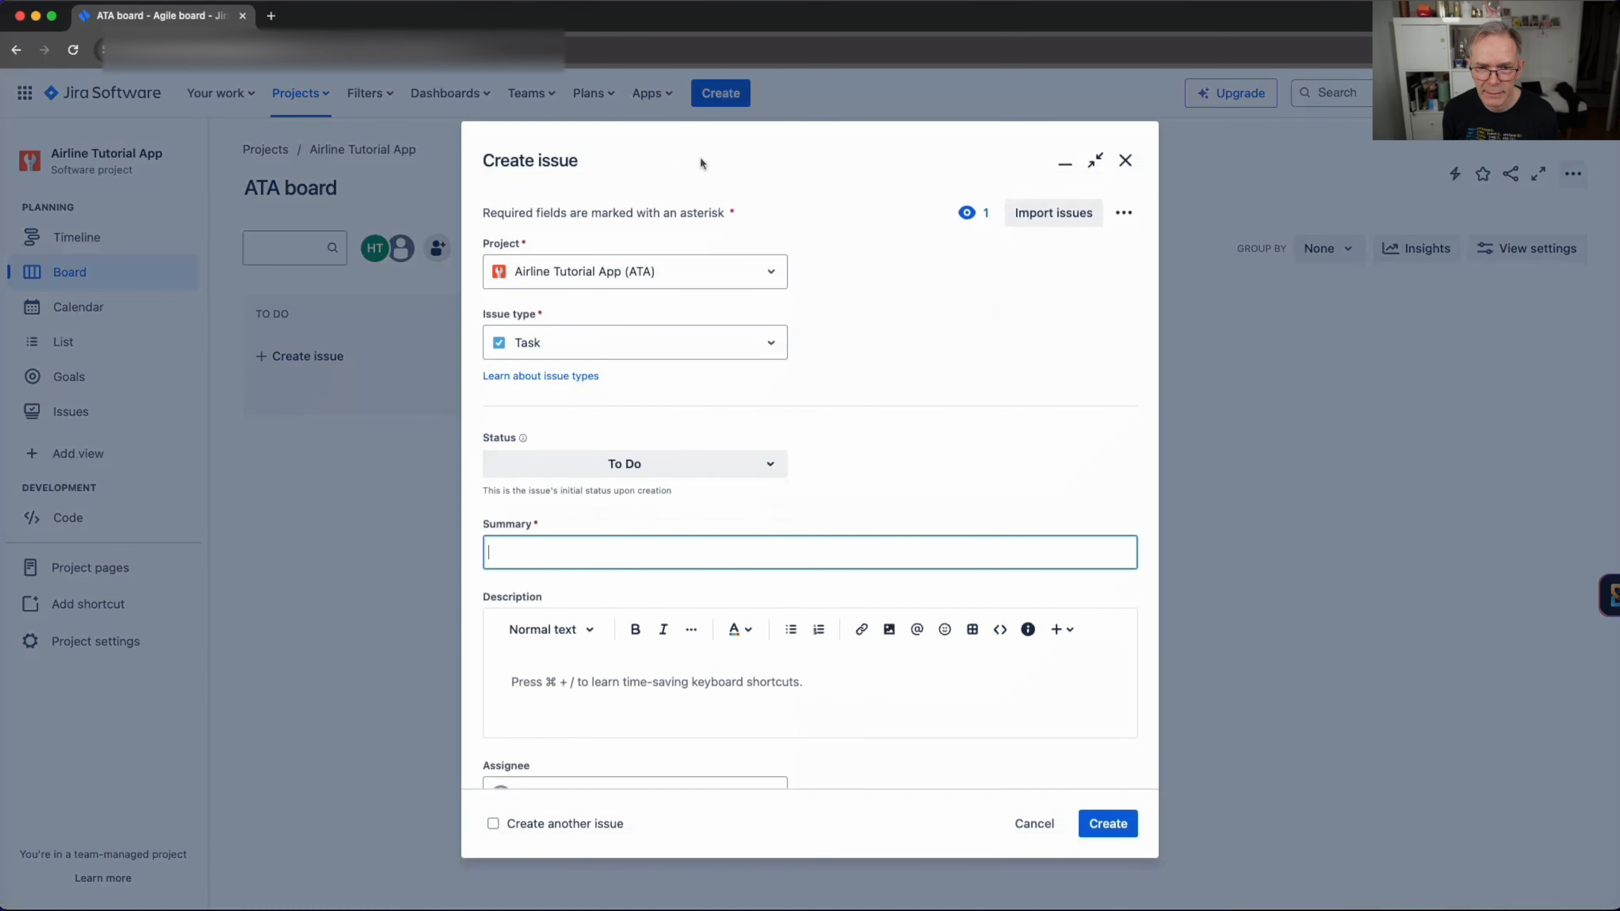
{"action": "left_click", "coordinate": [772, 345]}
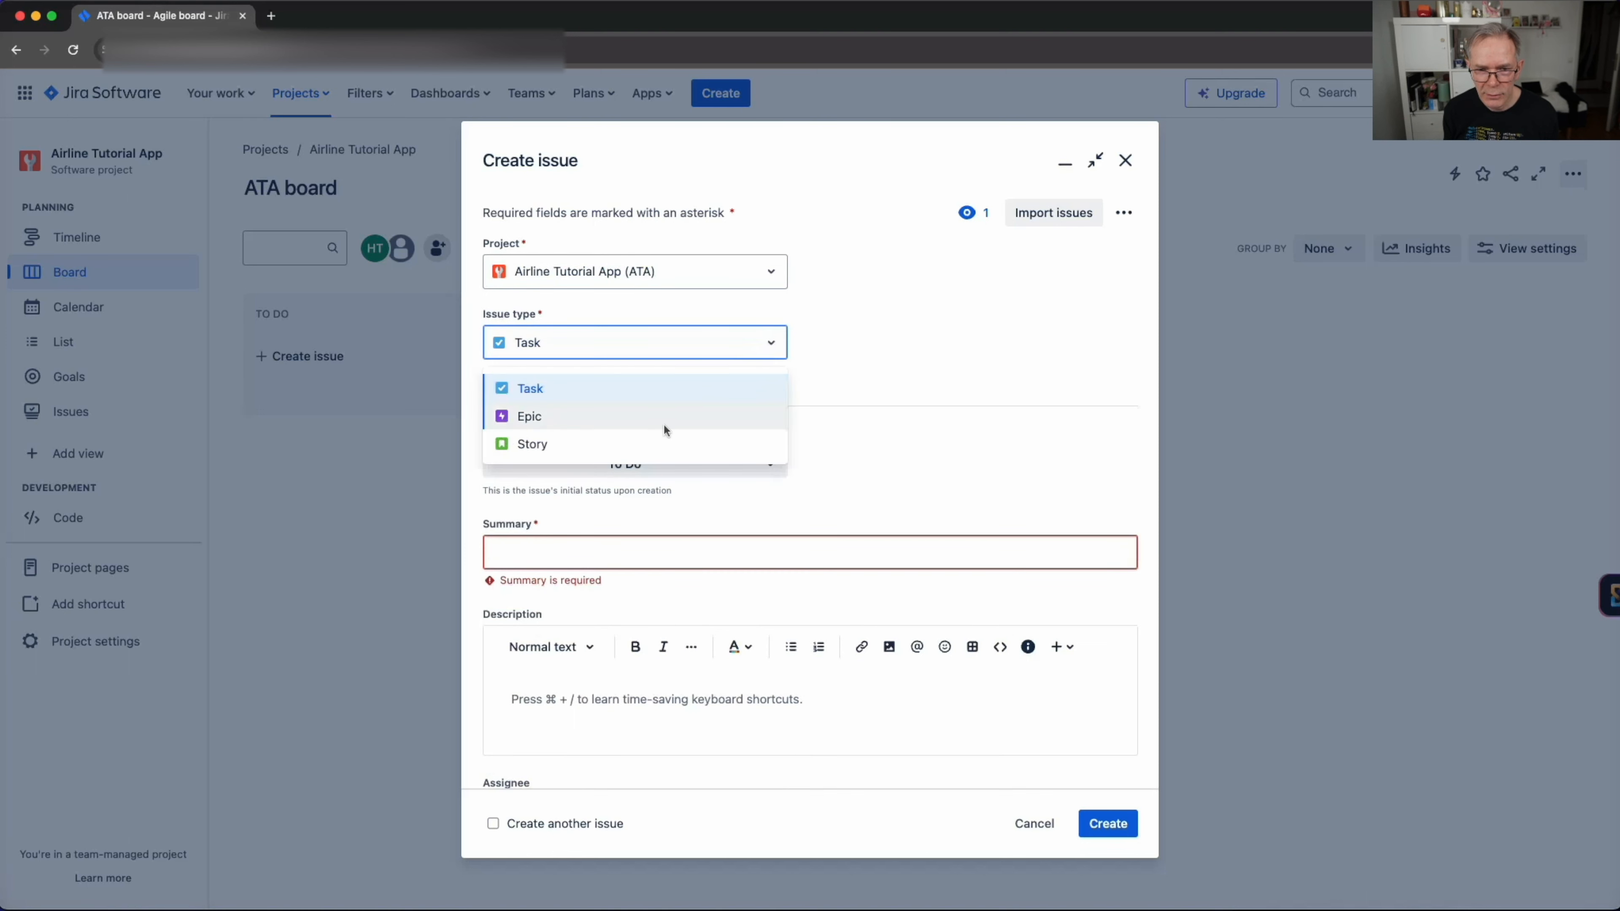
{"action": "left_click", "coordinate": [660, 445]}
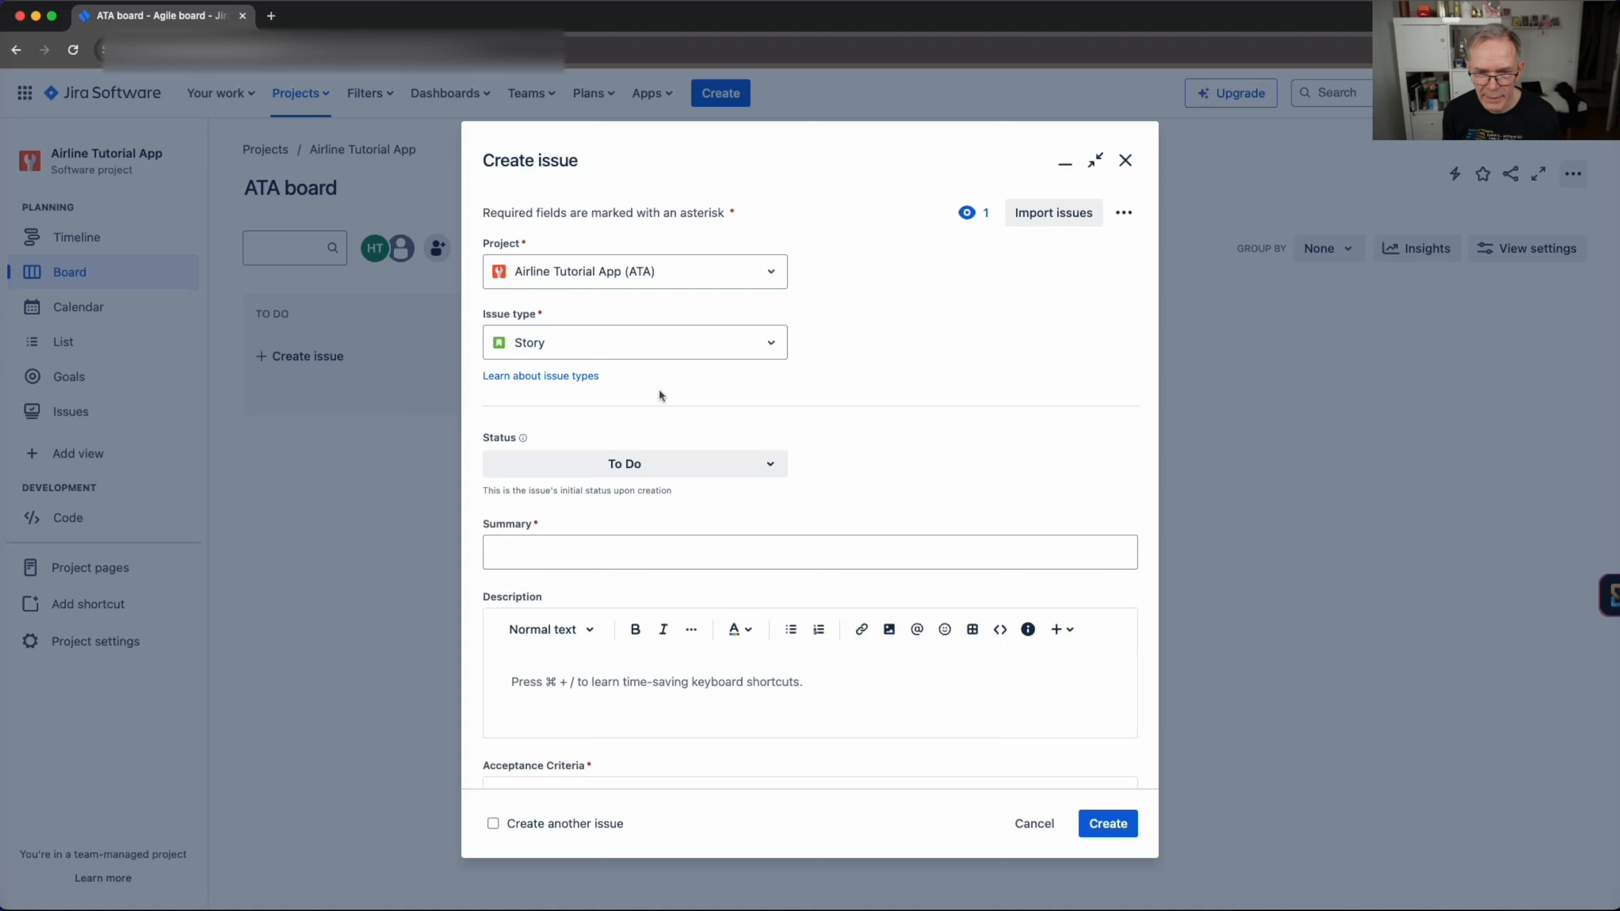
Review the new story's form, checking the order of the Description, Acceptance Criteria, Definition of Done and INVEST Criteria fields
{"action": "scroll", "coordinate": [660, 394], "scroll_direction": "down", "scroll_amount": 2}
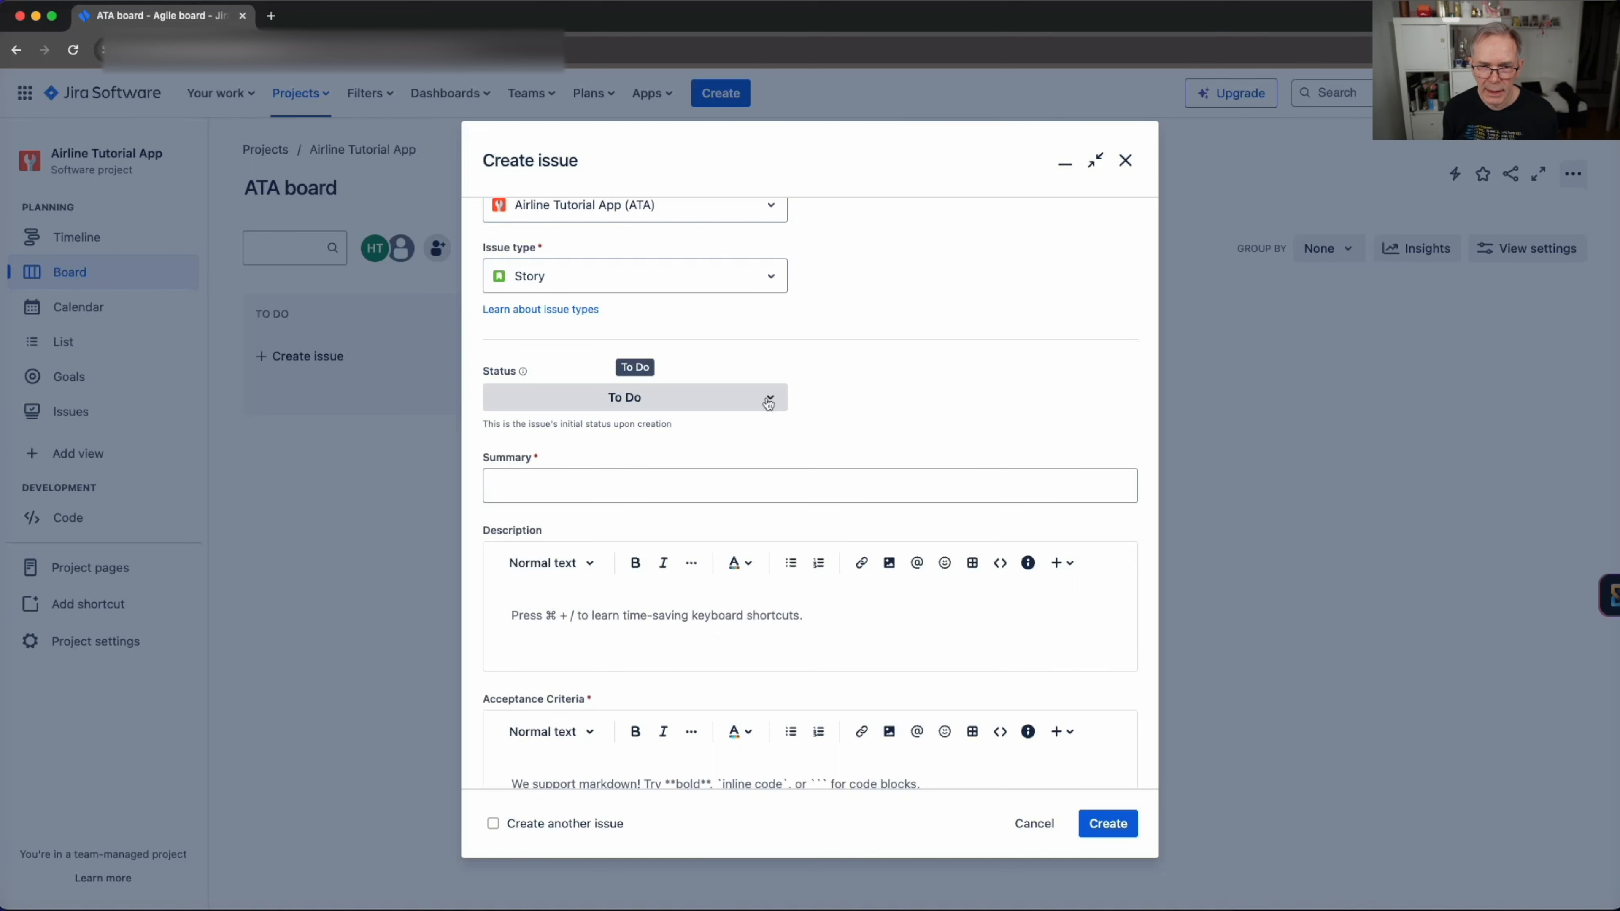
{"action": "scroll", "coordinate": [755, 408], "scroll_direction": "down", "scroll_amount": 8}
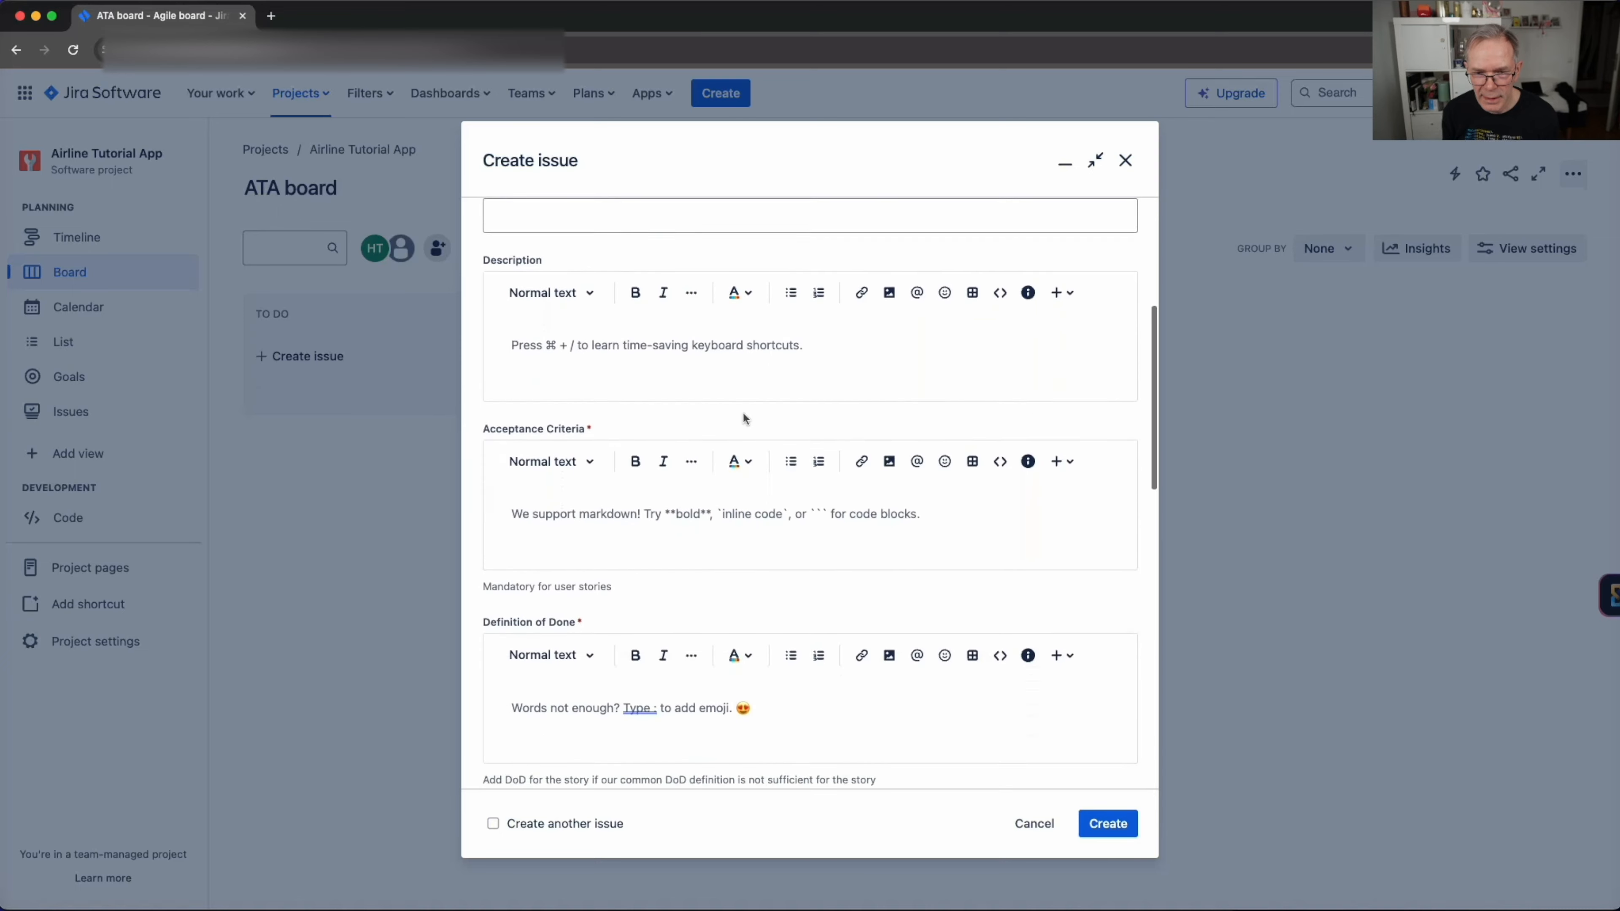
{"action": "scroll", "coordinate": [715, 421], "scroll_direction": "down", "scroll_amount": 8}
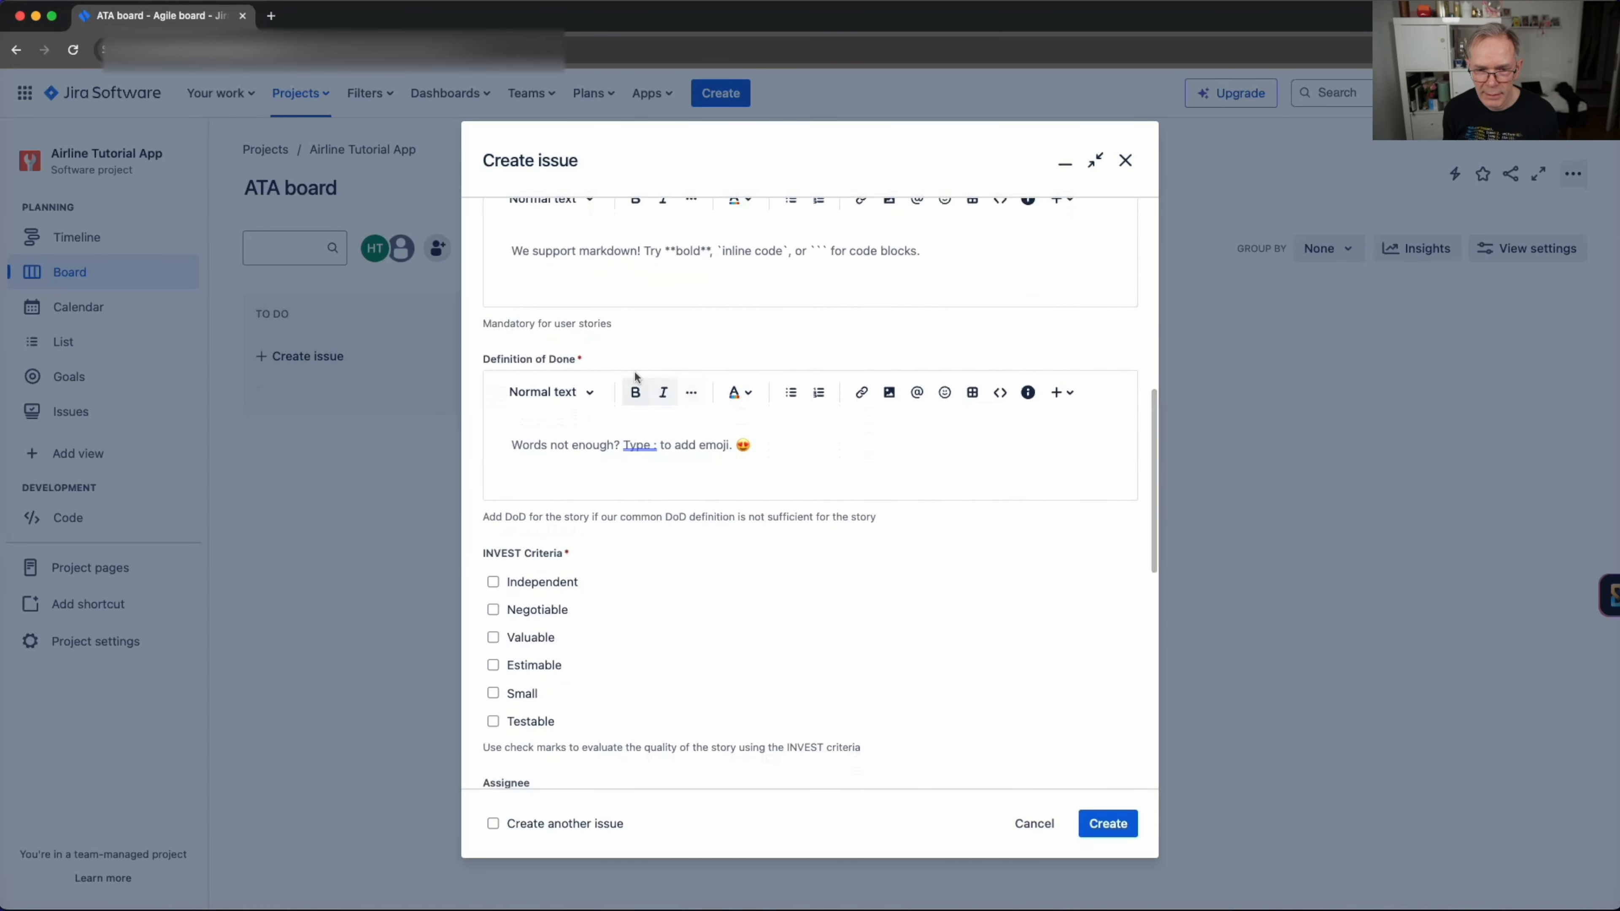
{"action": "scroll", "coordinate": [617, 370], "scroll_direction": "up", "scroll_amount": 7}
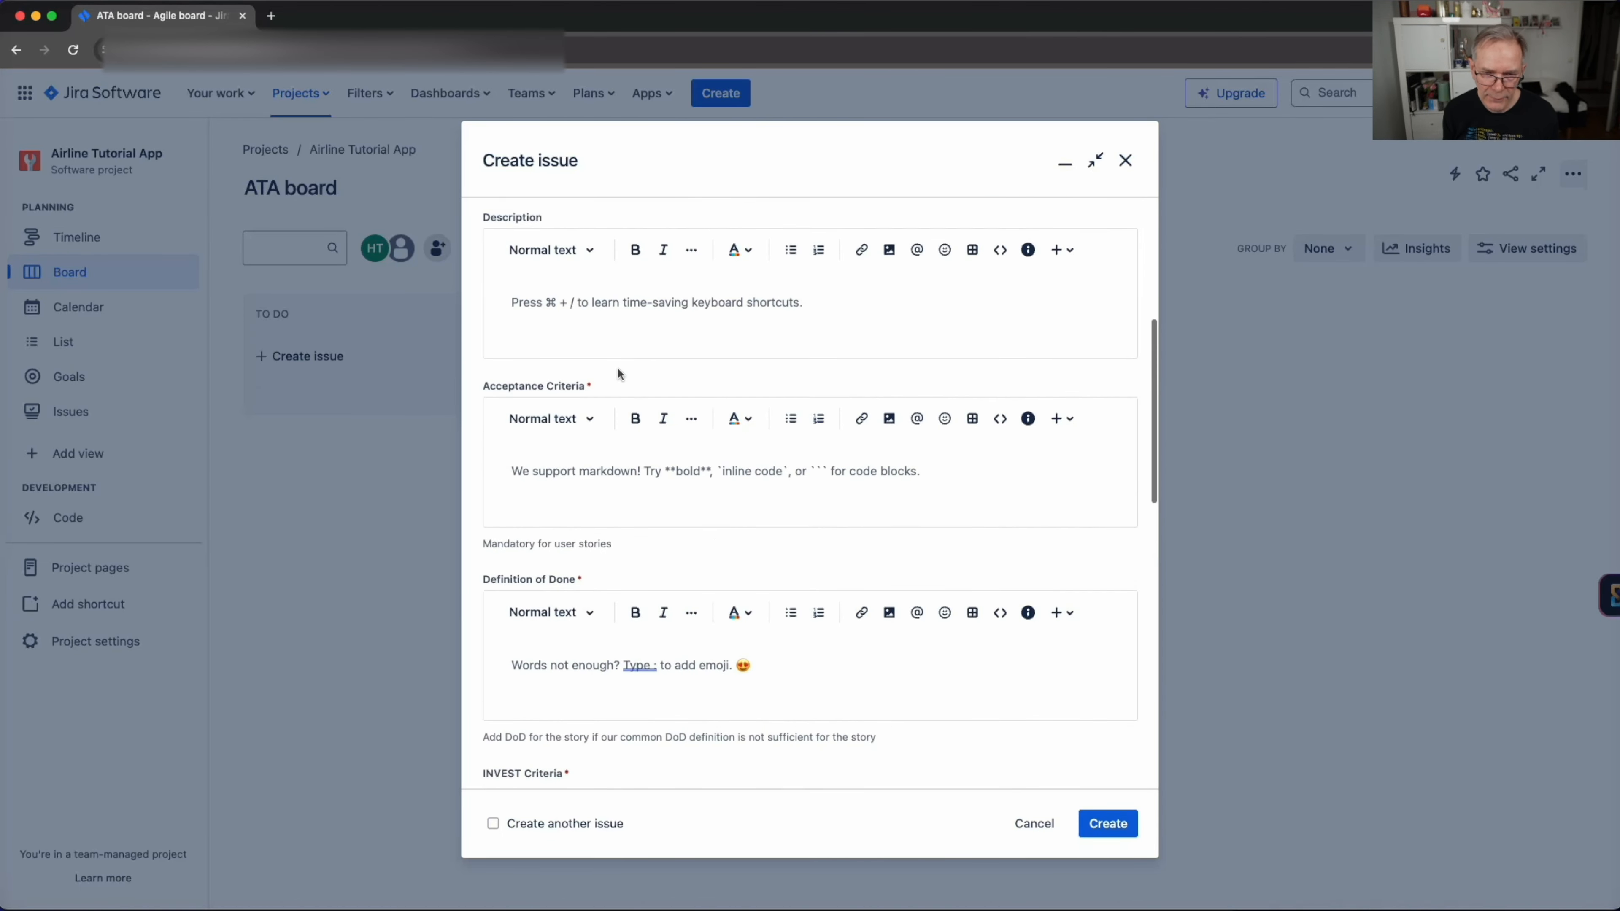
{"action": "scroll", "coordinate": [617, 373], "scroll_direction": "up", "scroll_amount": 4}
{"action": "scroll", "coordinate": [617, 373], "scroll_direction": "down", "scroll_amount": 2}
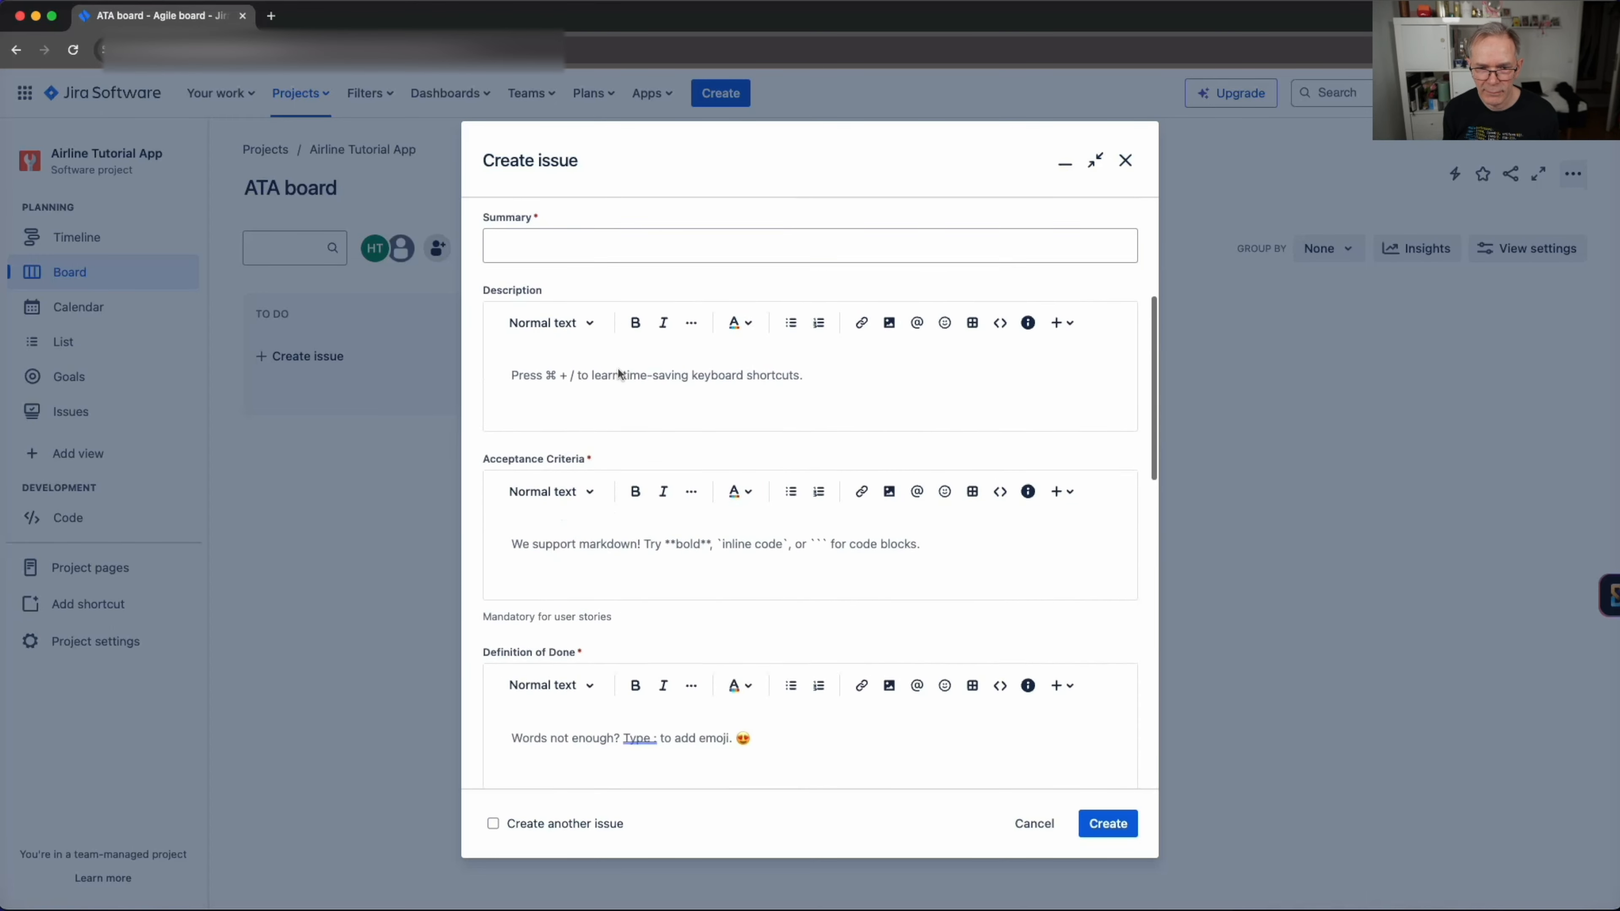
{"action": "scroll", "coordinate": [617, 373], "scroll_direction": "down", "scroll_amount": 5}
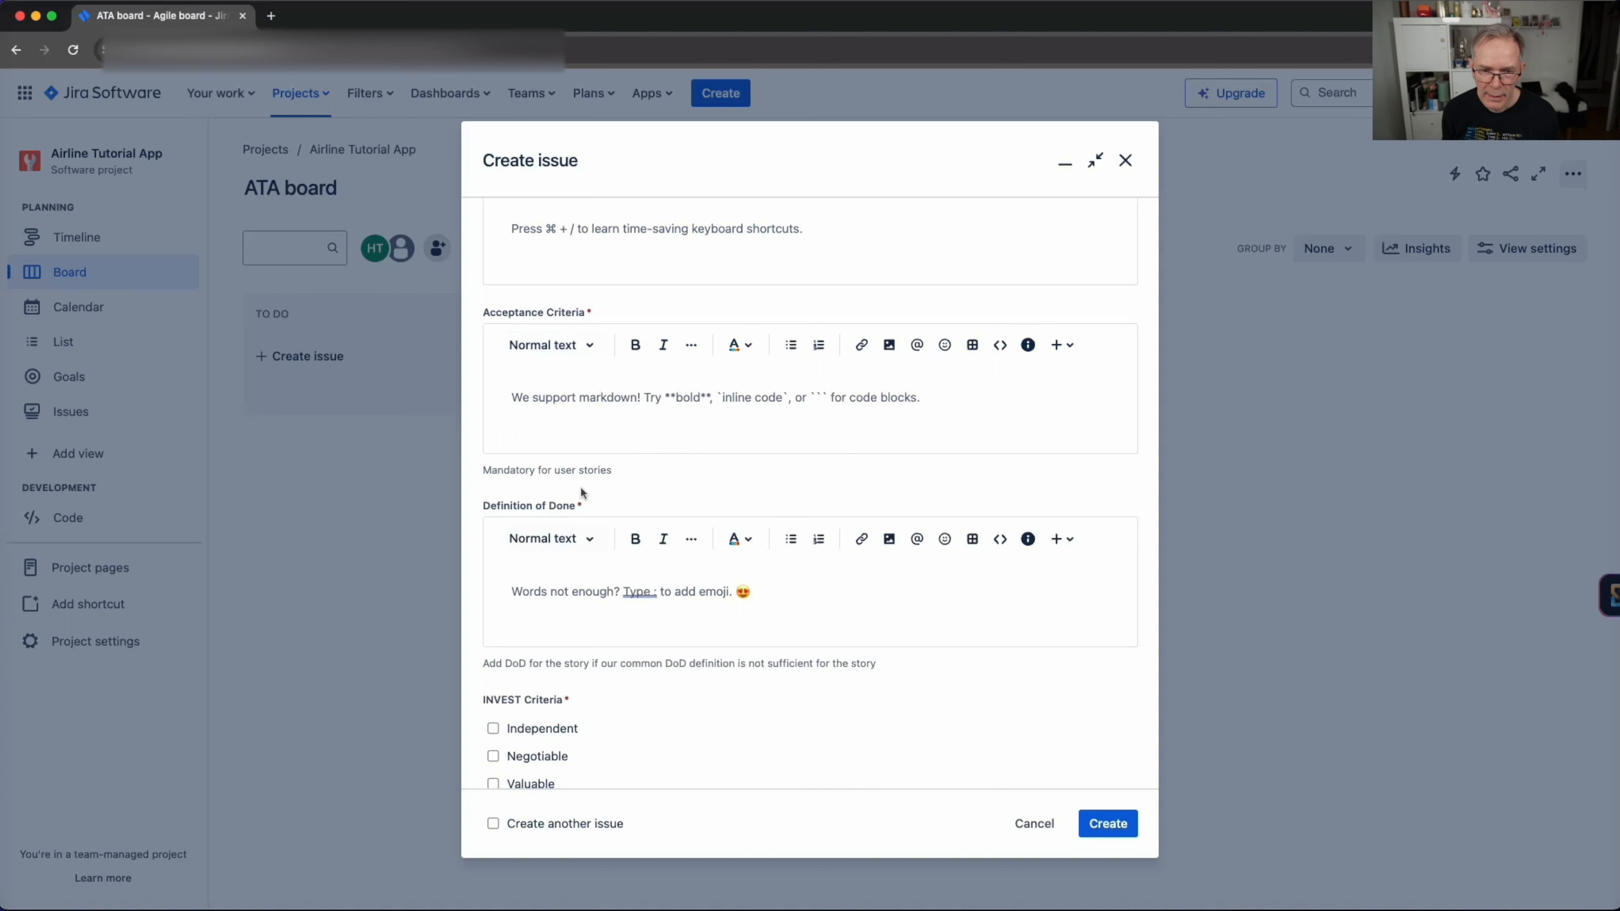
{"action": "scroll", "coordinate": [587, 492], "scroll_direction": "up", "scroll_amount": 10}
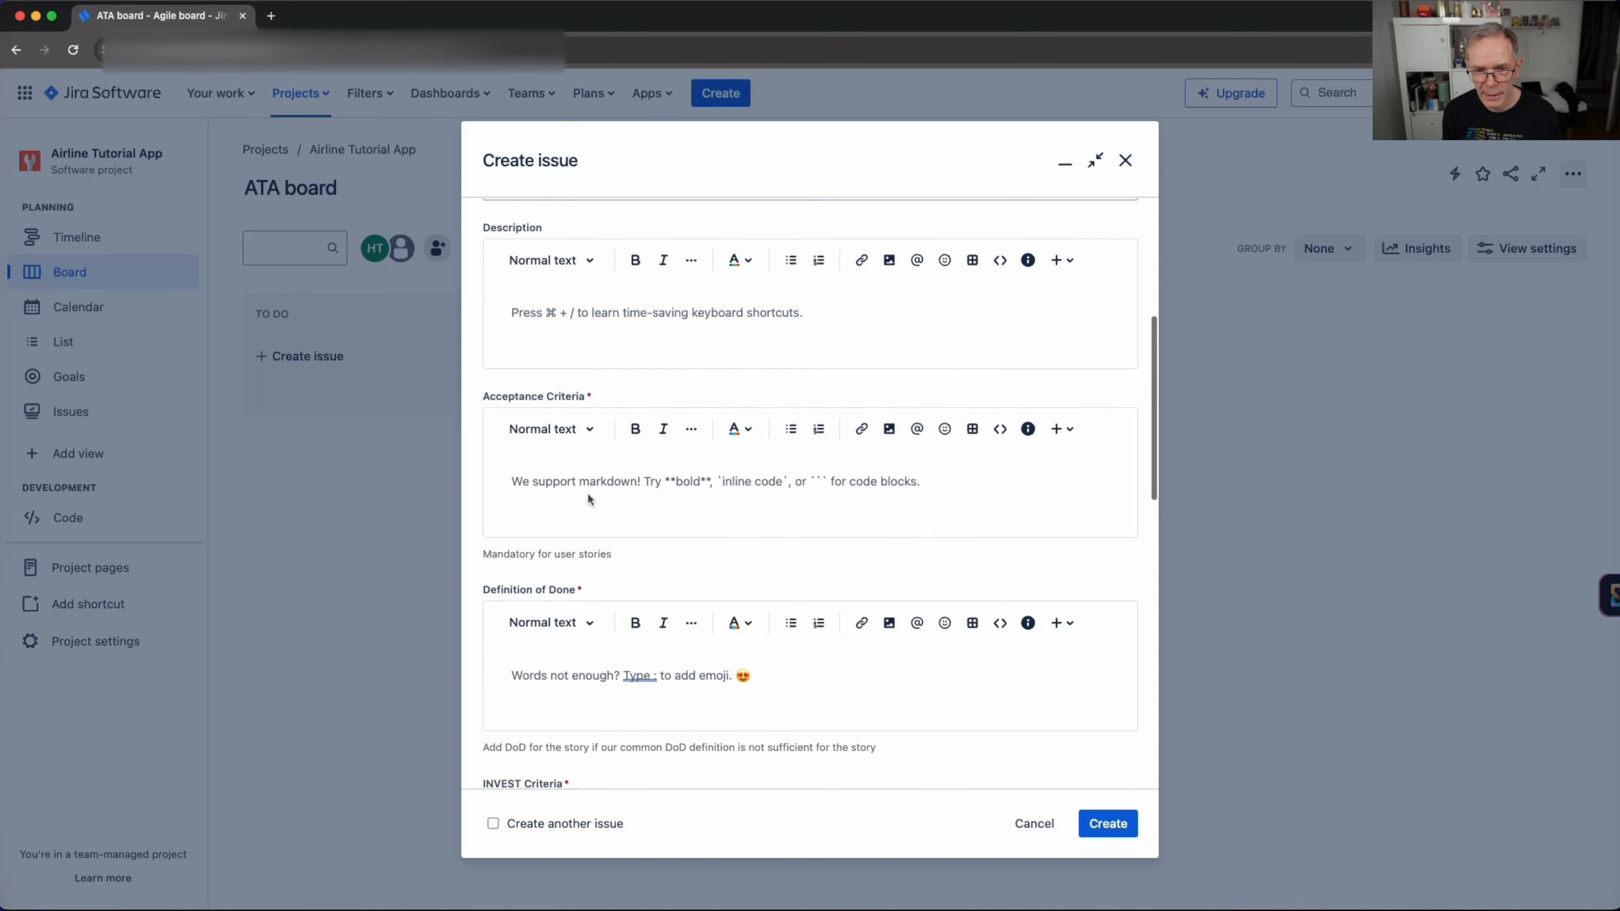
Enter the story's summary "As a frequent flyer I want to see my bonus points when I have signed in"
{"action": "left_click", "coordinate": [608, 552]}
{"action": "type", "text": "As"}
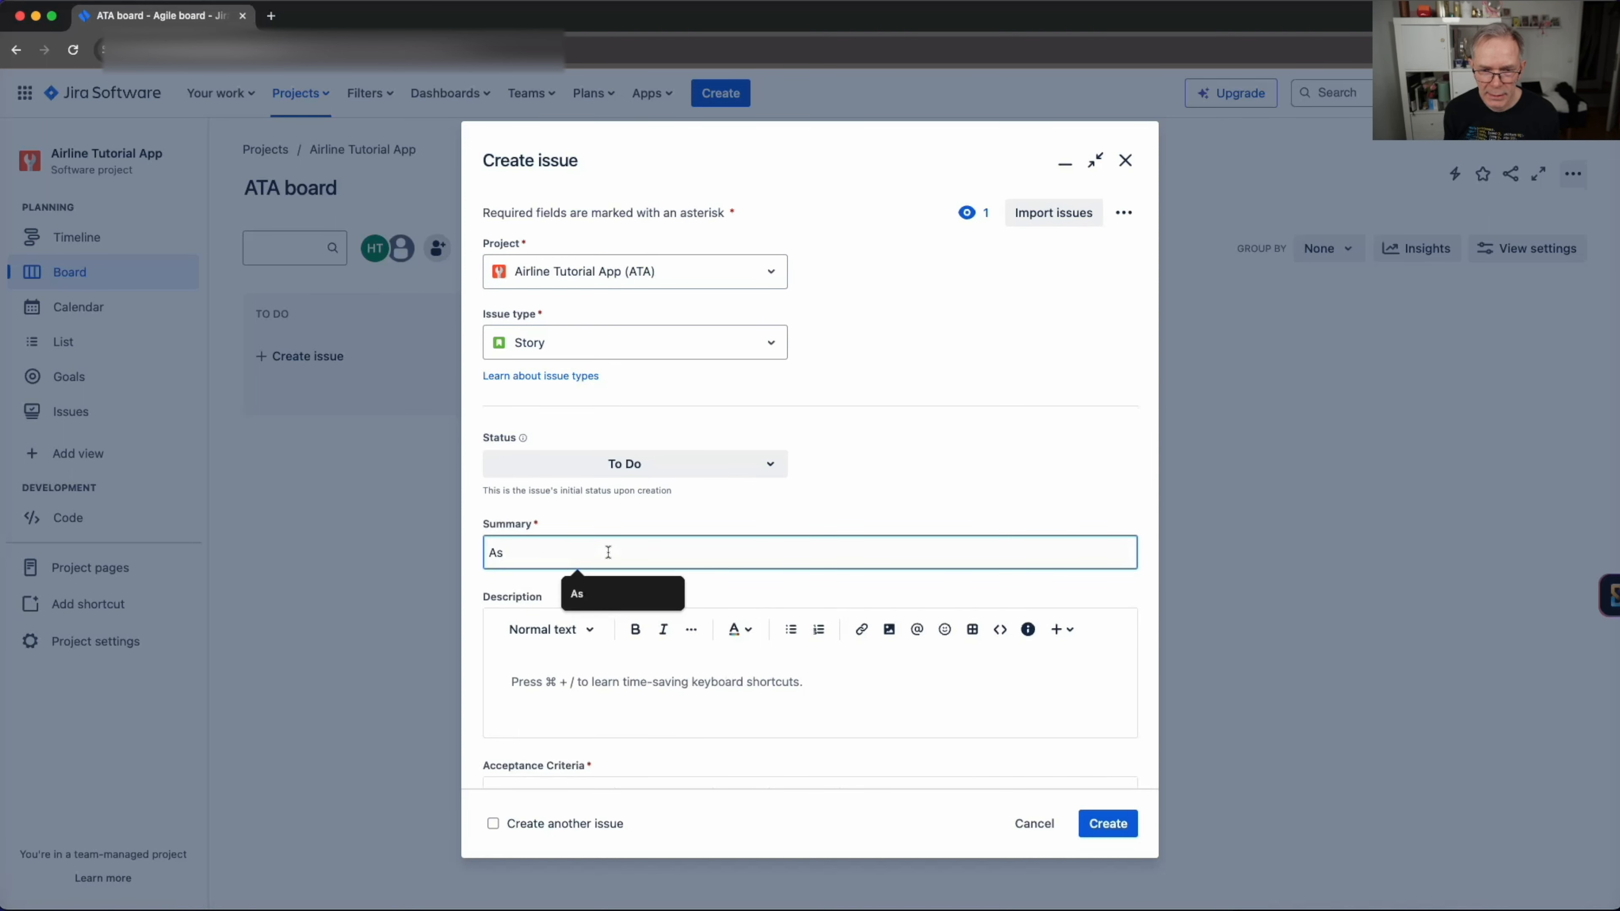
{"action": "type", "text": " a"}
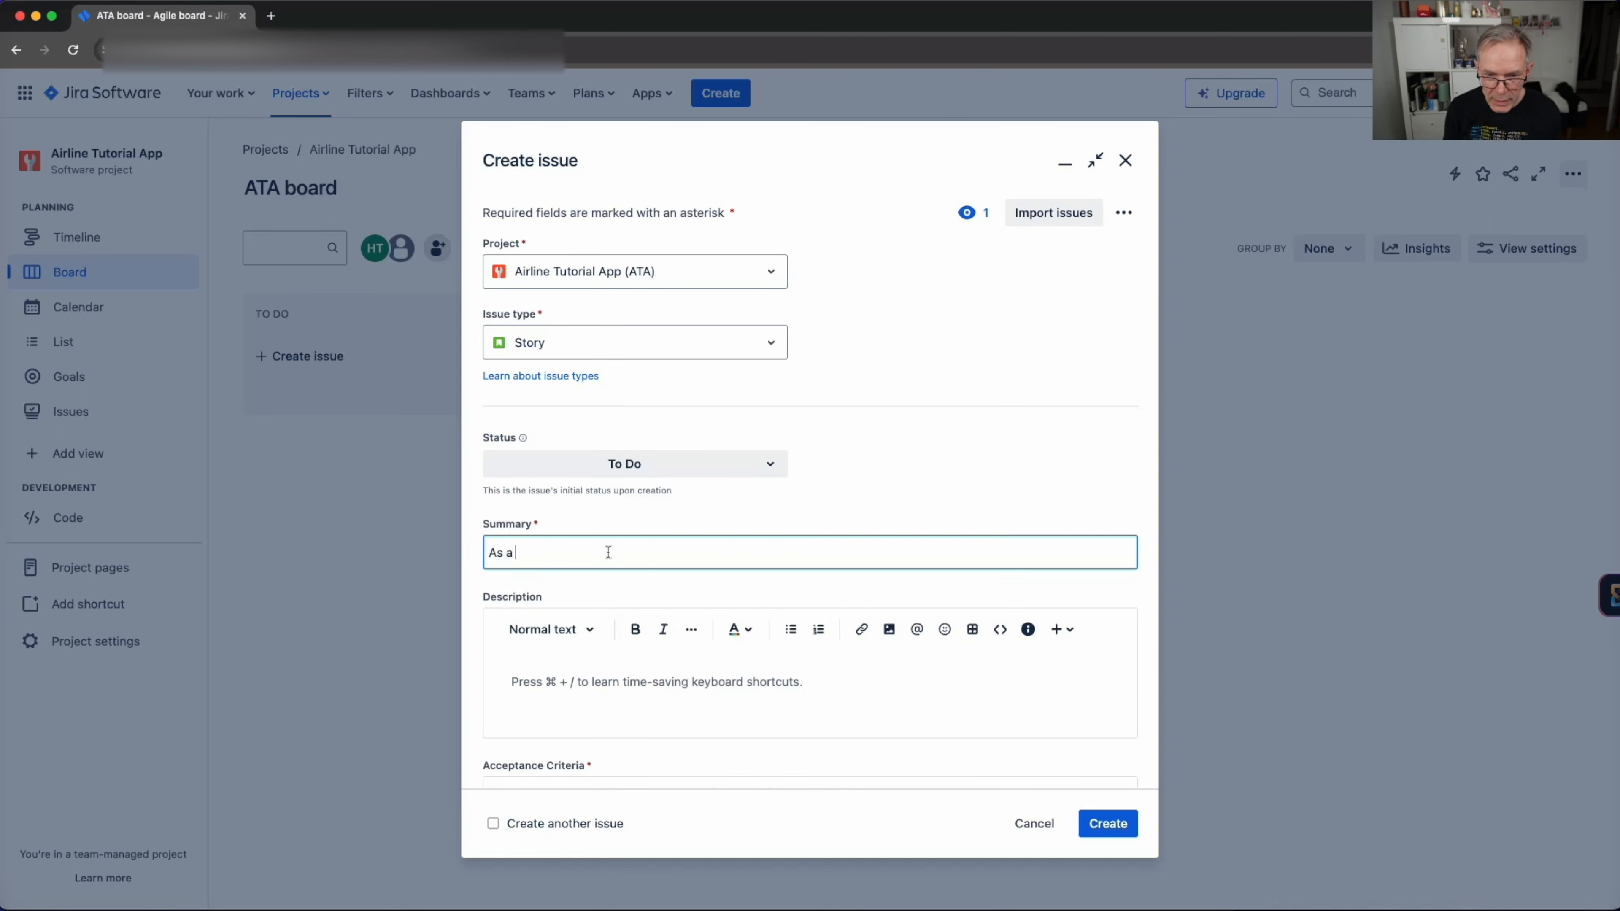
{"action": "type", "text": " freq"}
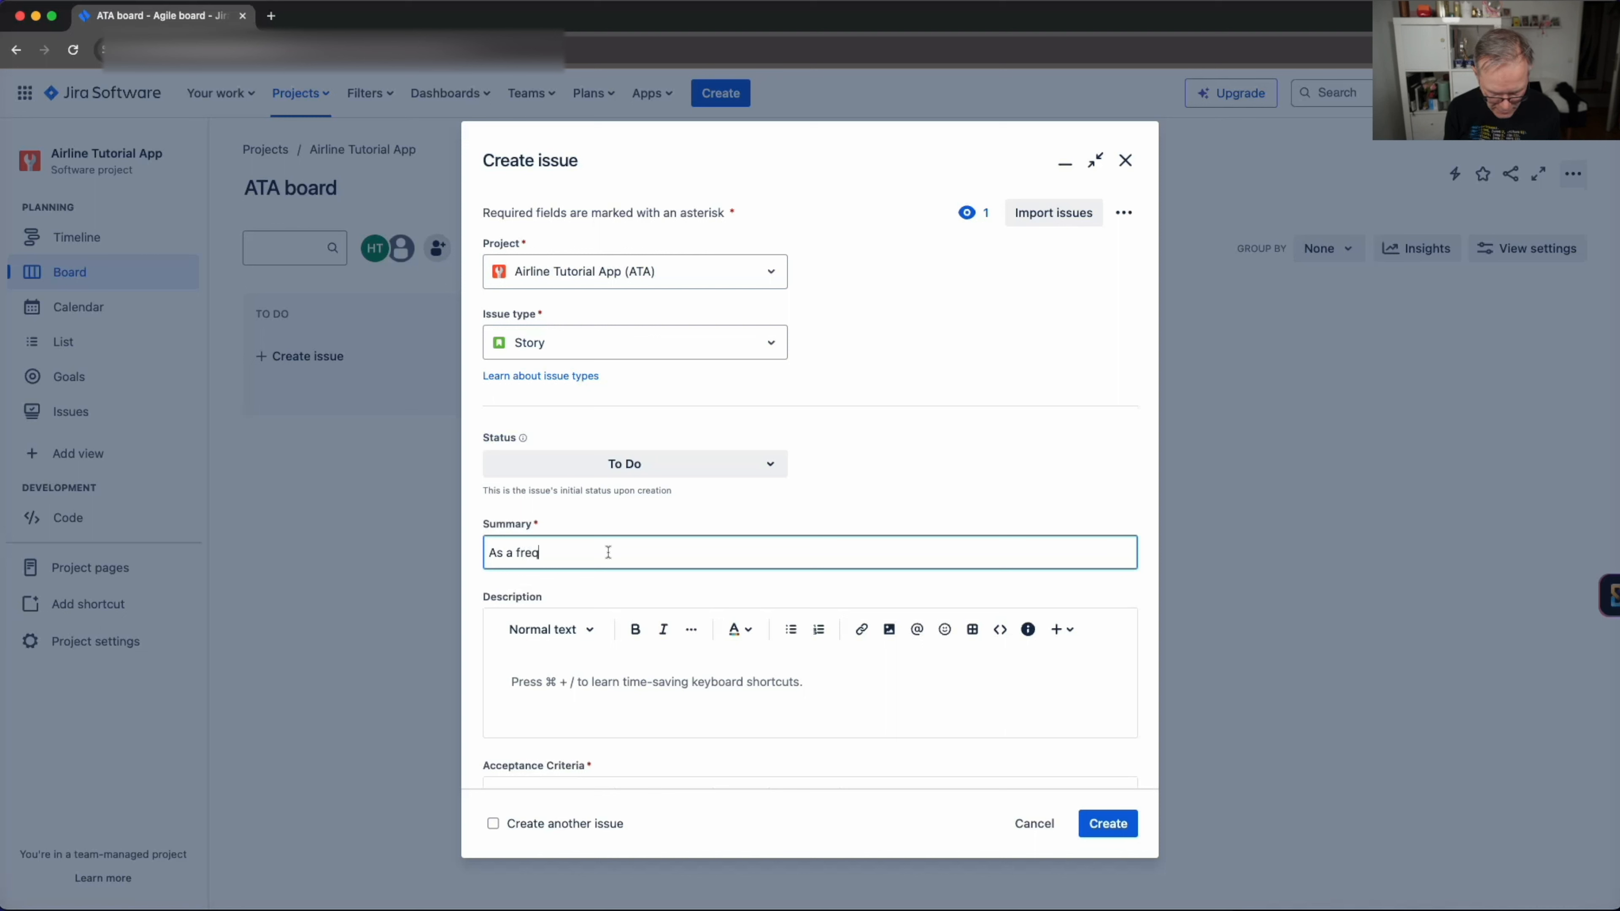
{"action": "type", "text": "uent fl"}
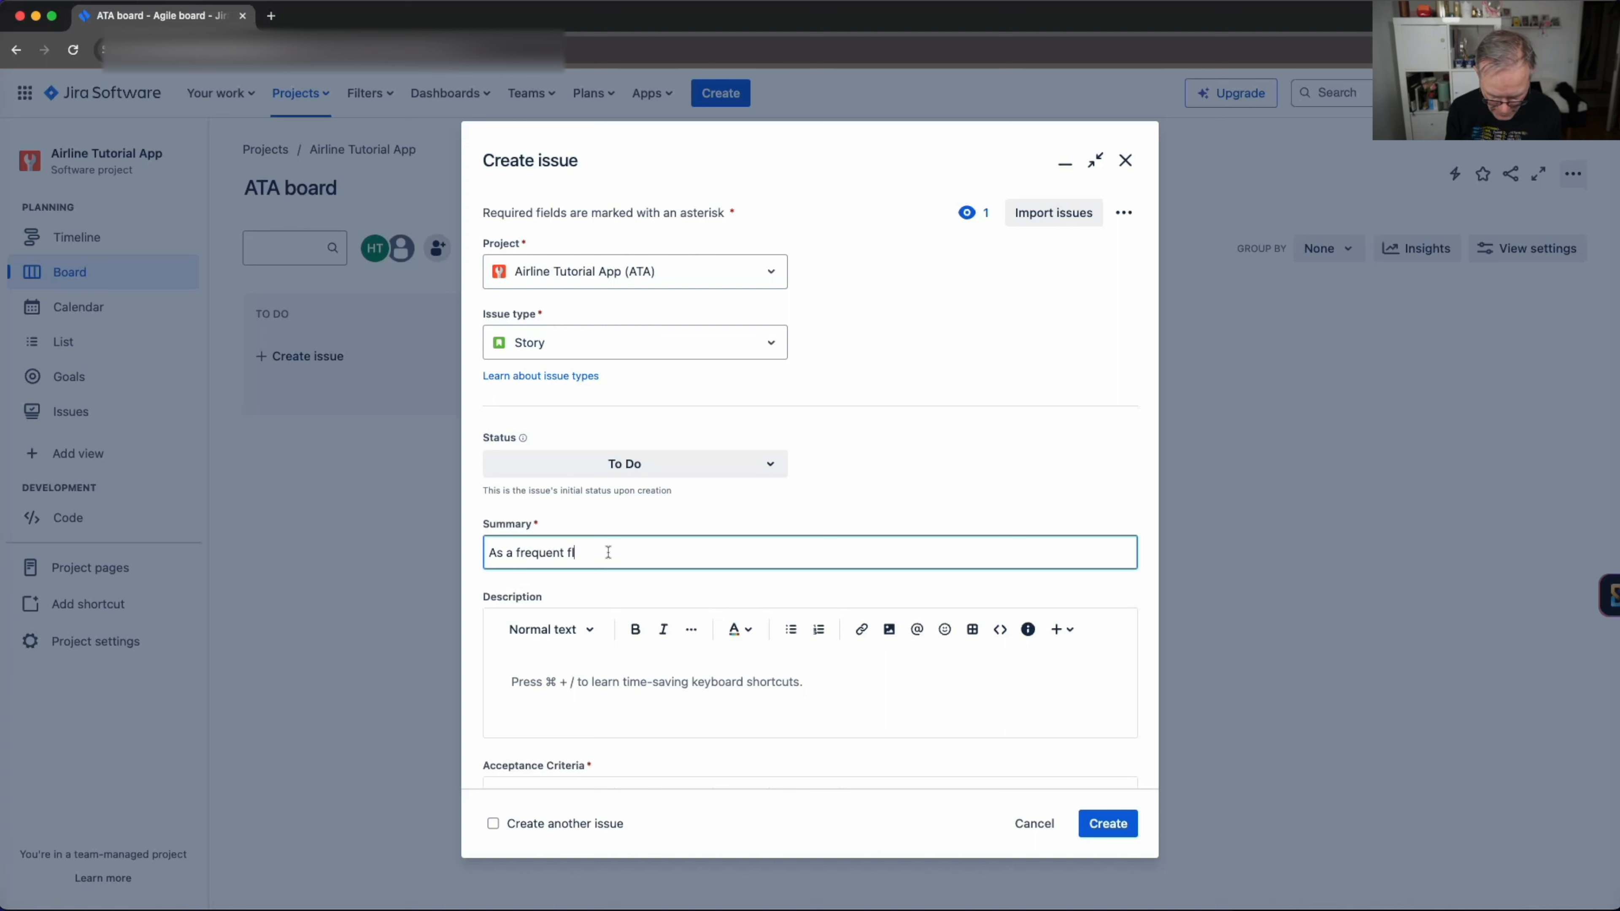
{"action": "type", "text": "yer I"}
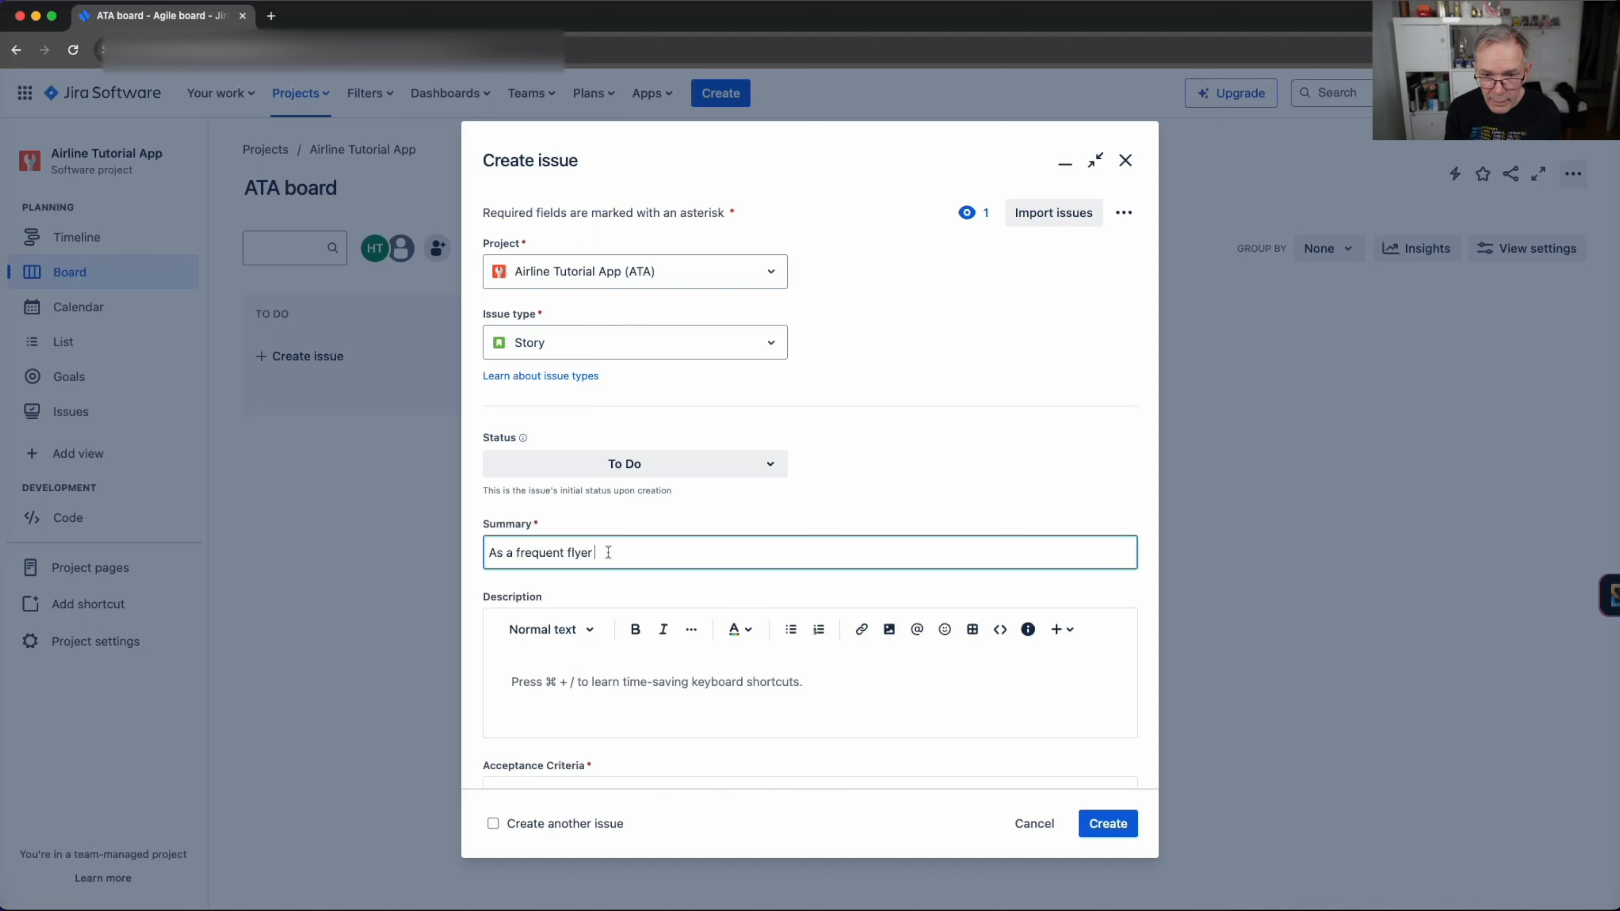
{"action": "type", "text": " want to see"}
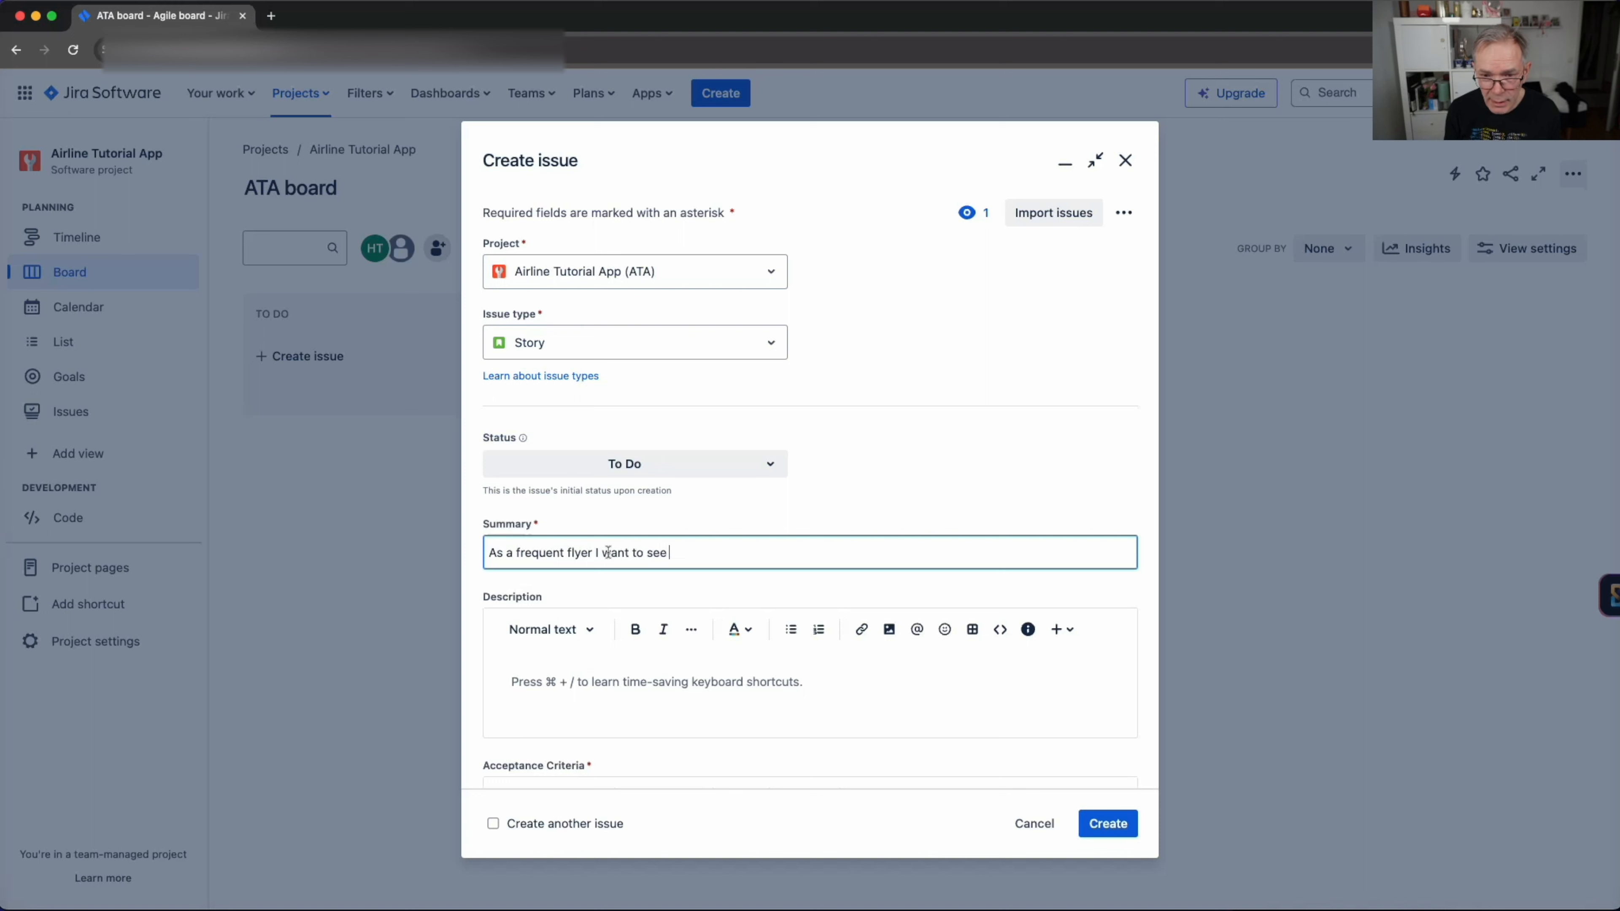
{"action": "key", "text": "alt+shift+Left"}
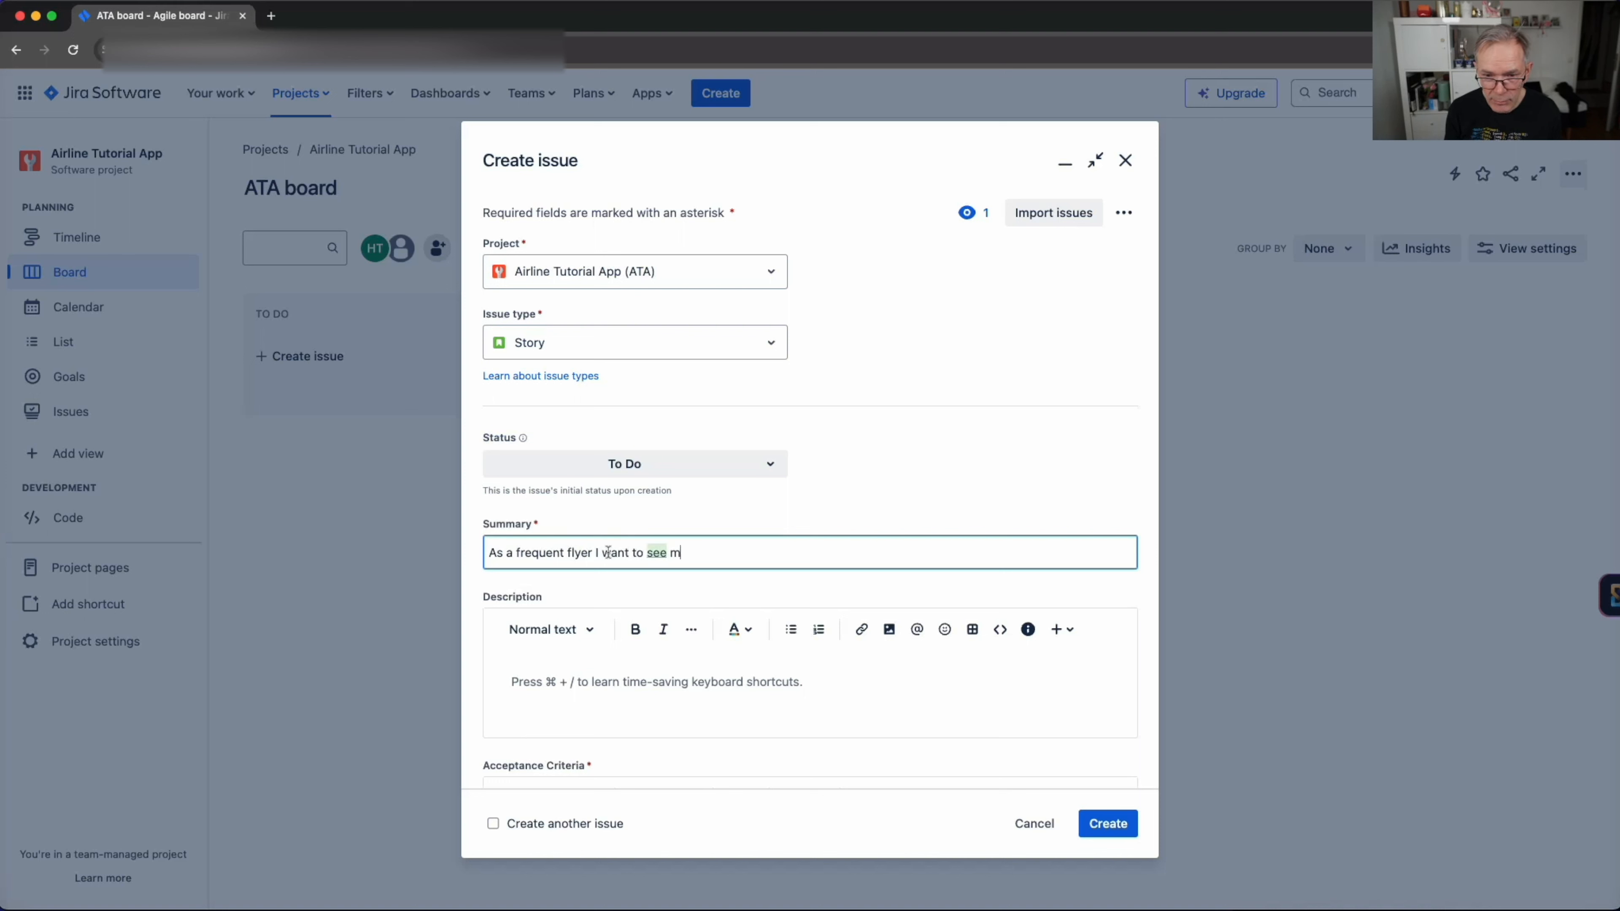
{"action": "type", "text": "my"}
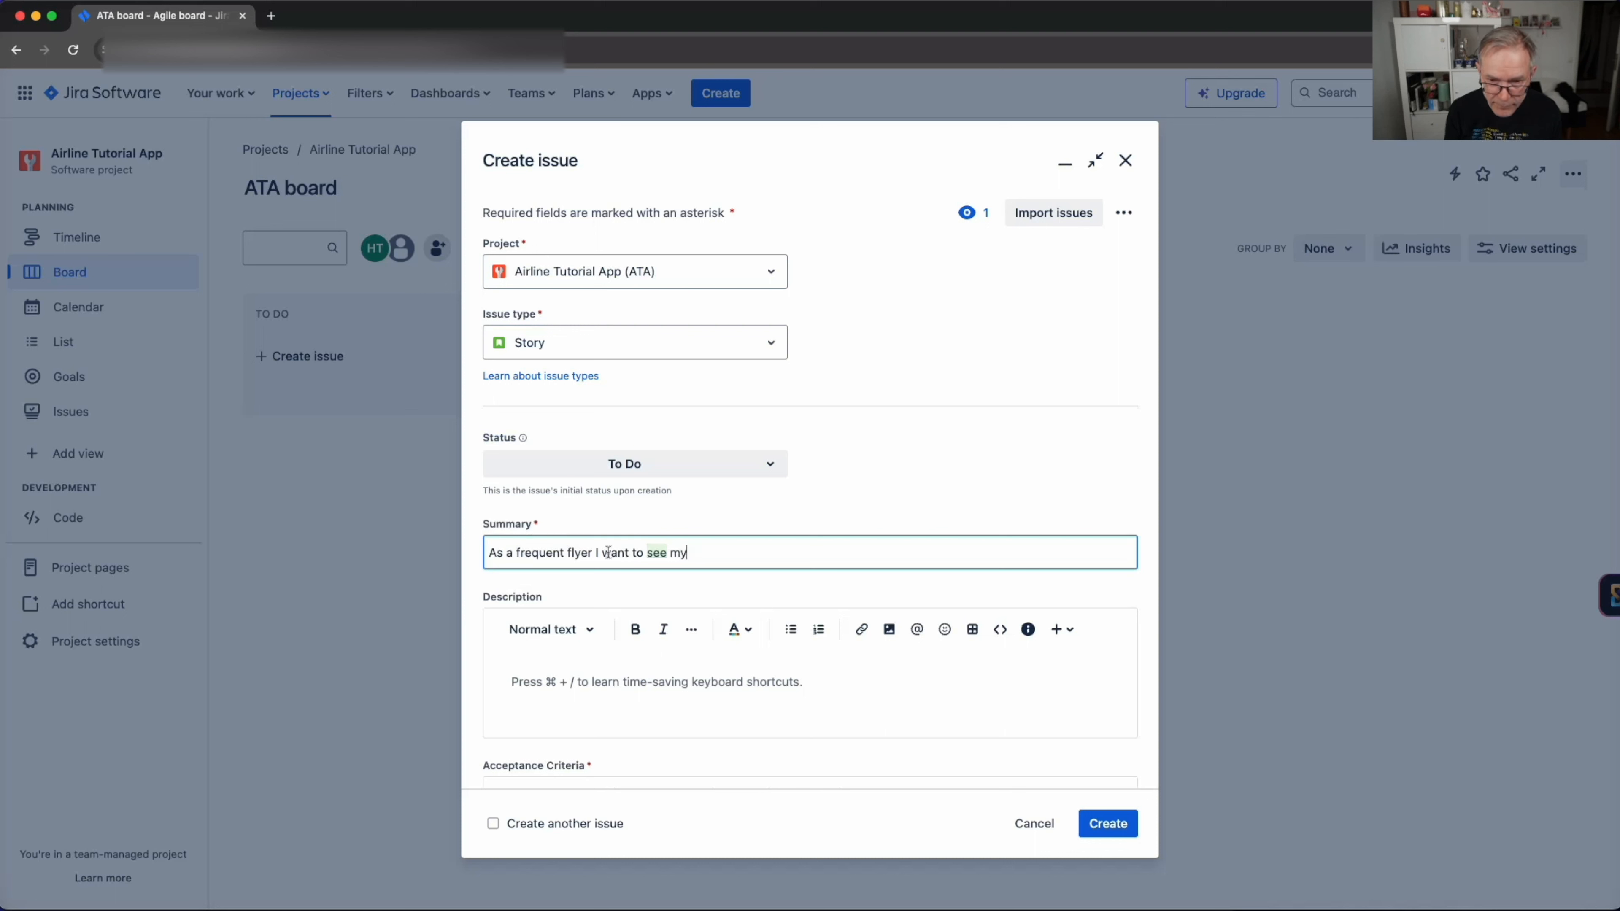
{"action": "type", "text": " bonu"}
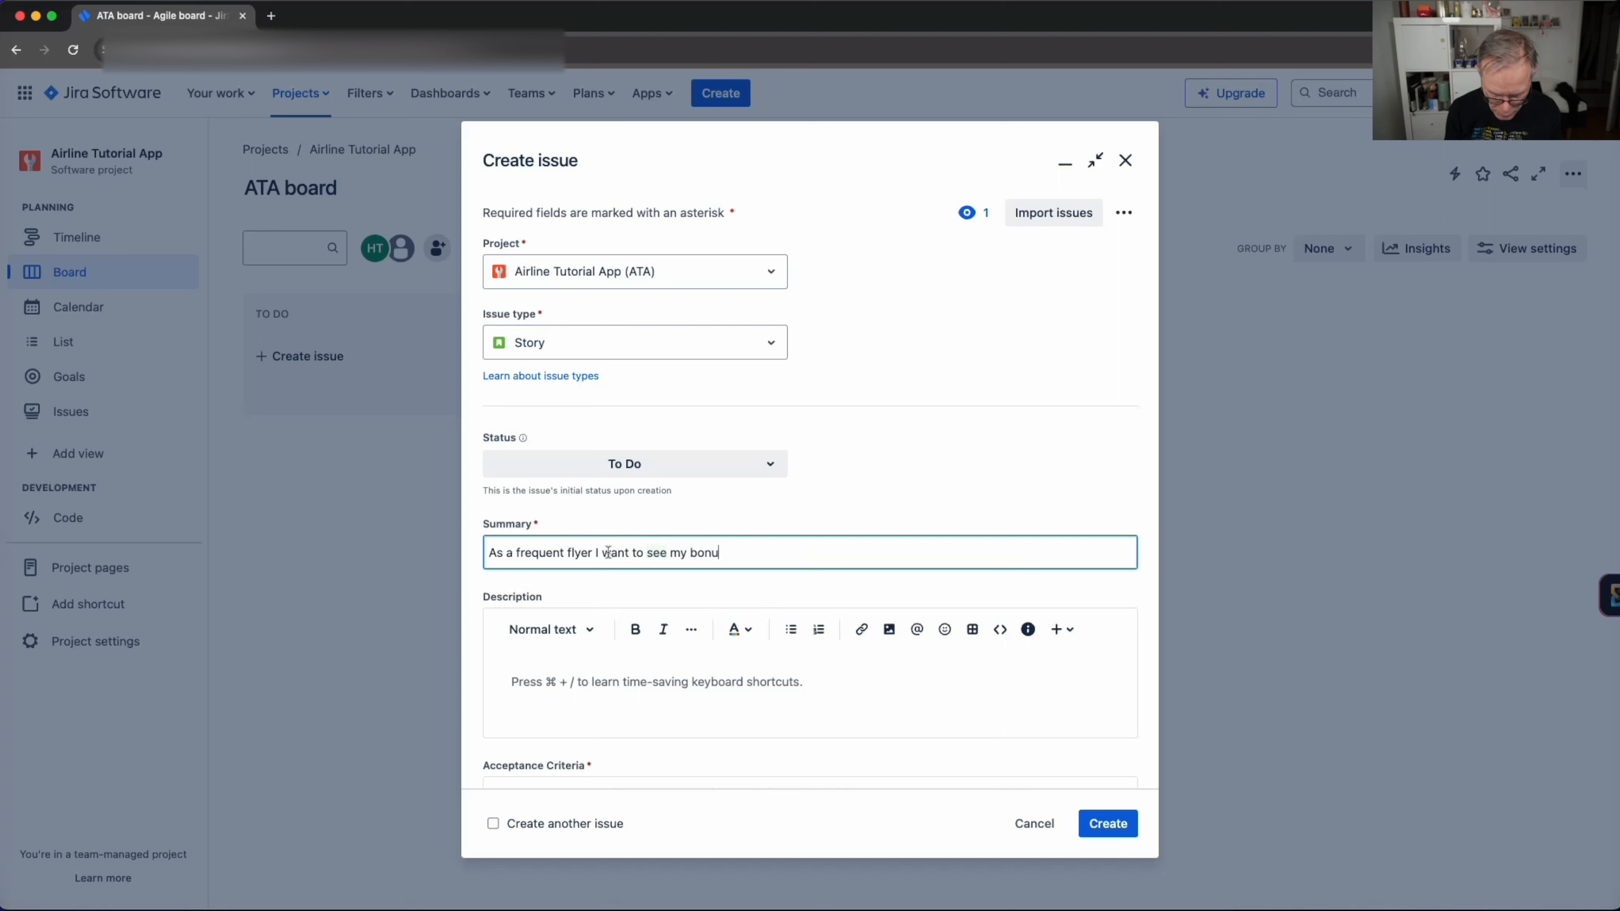
{"action": "type", "text": "s po"}
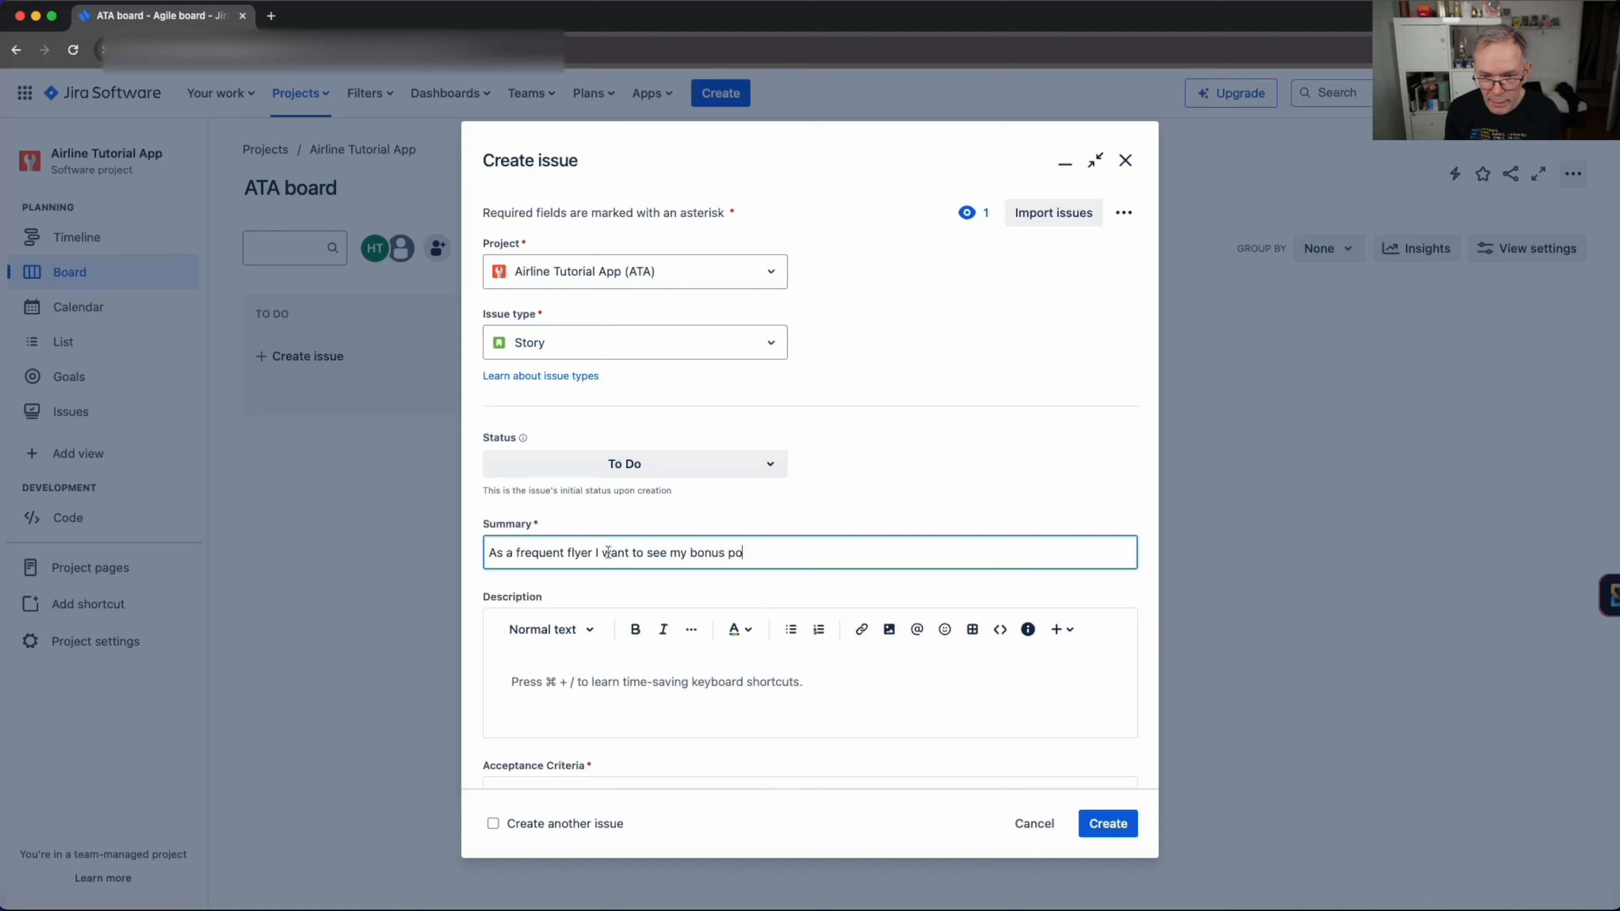
{"action": "type", "text": "in"}
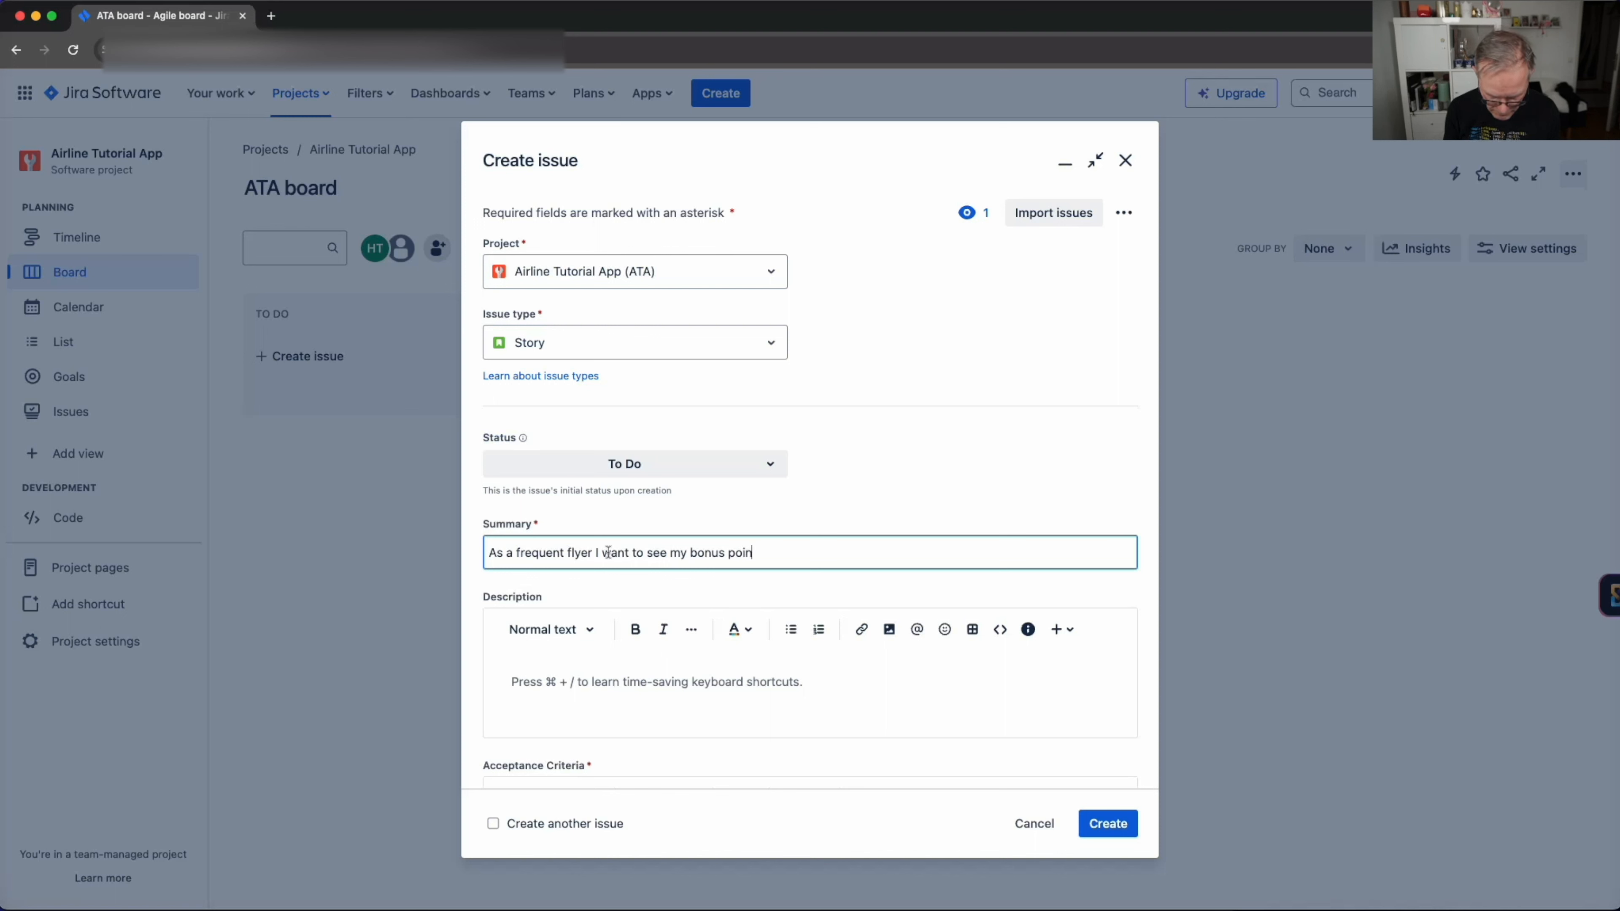
{"action": "type", "text": "ts when I have "}
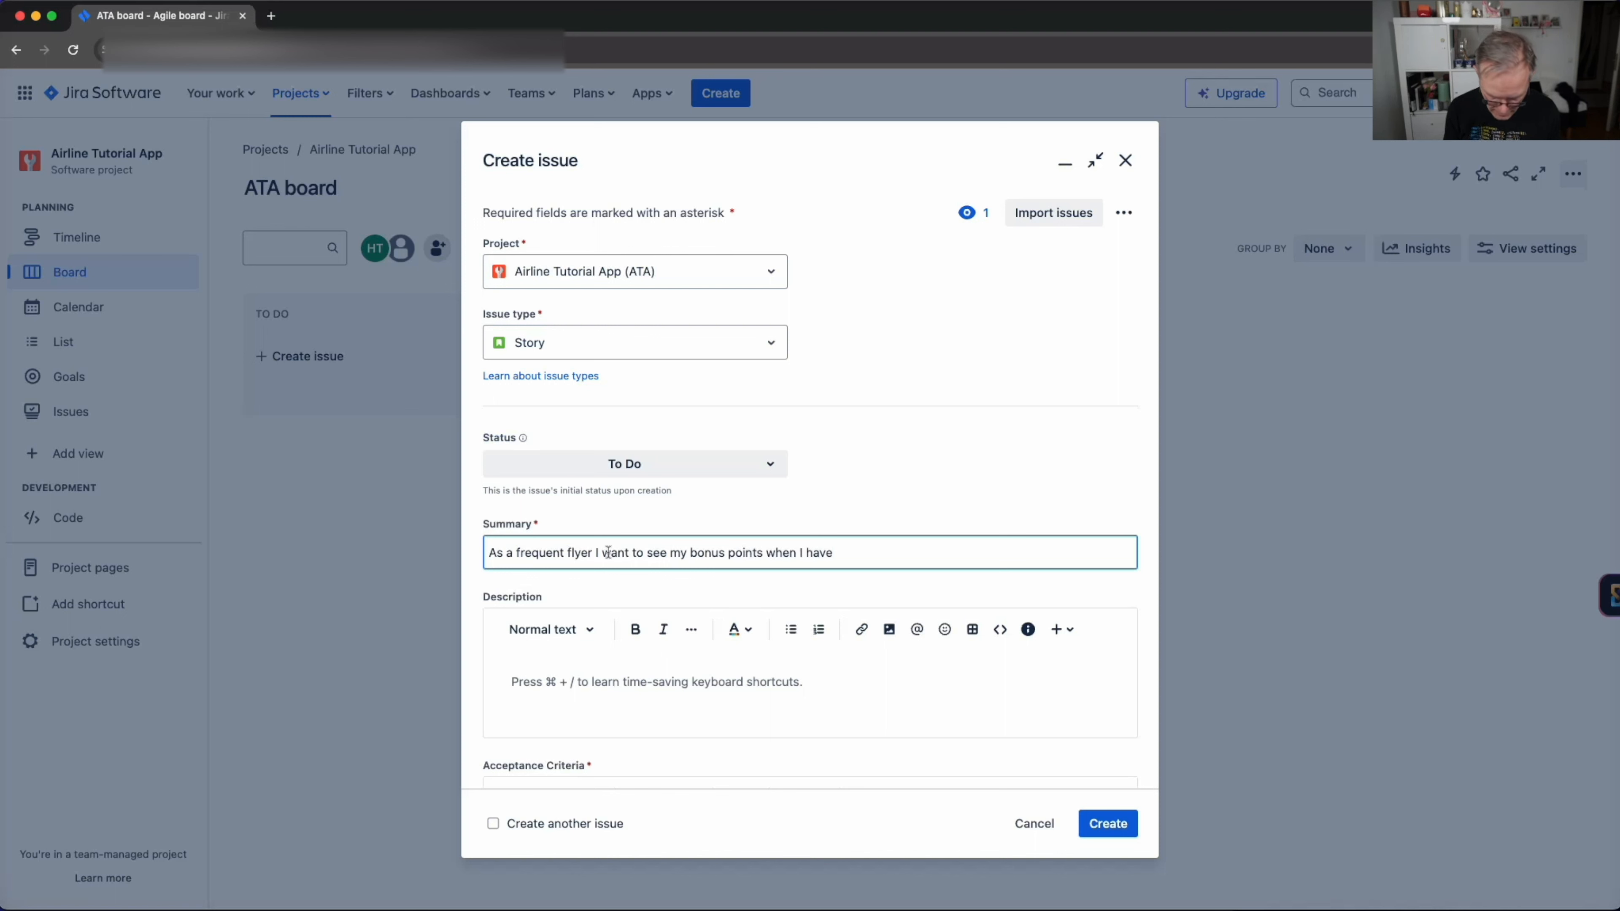
{"action": "type", "text": "looged"}
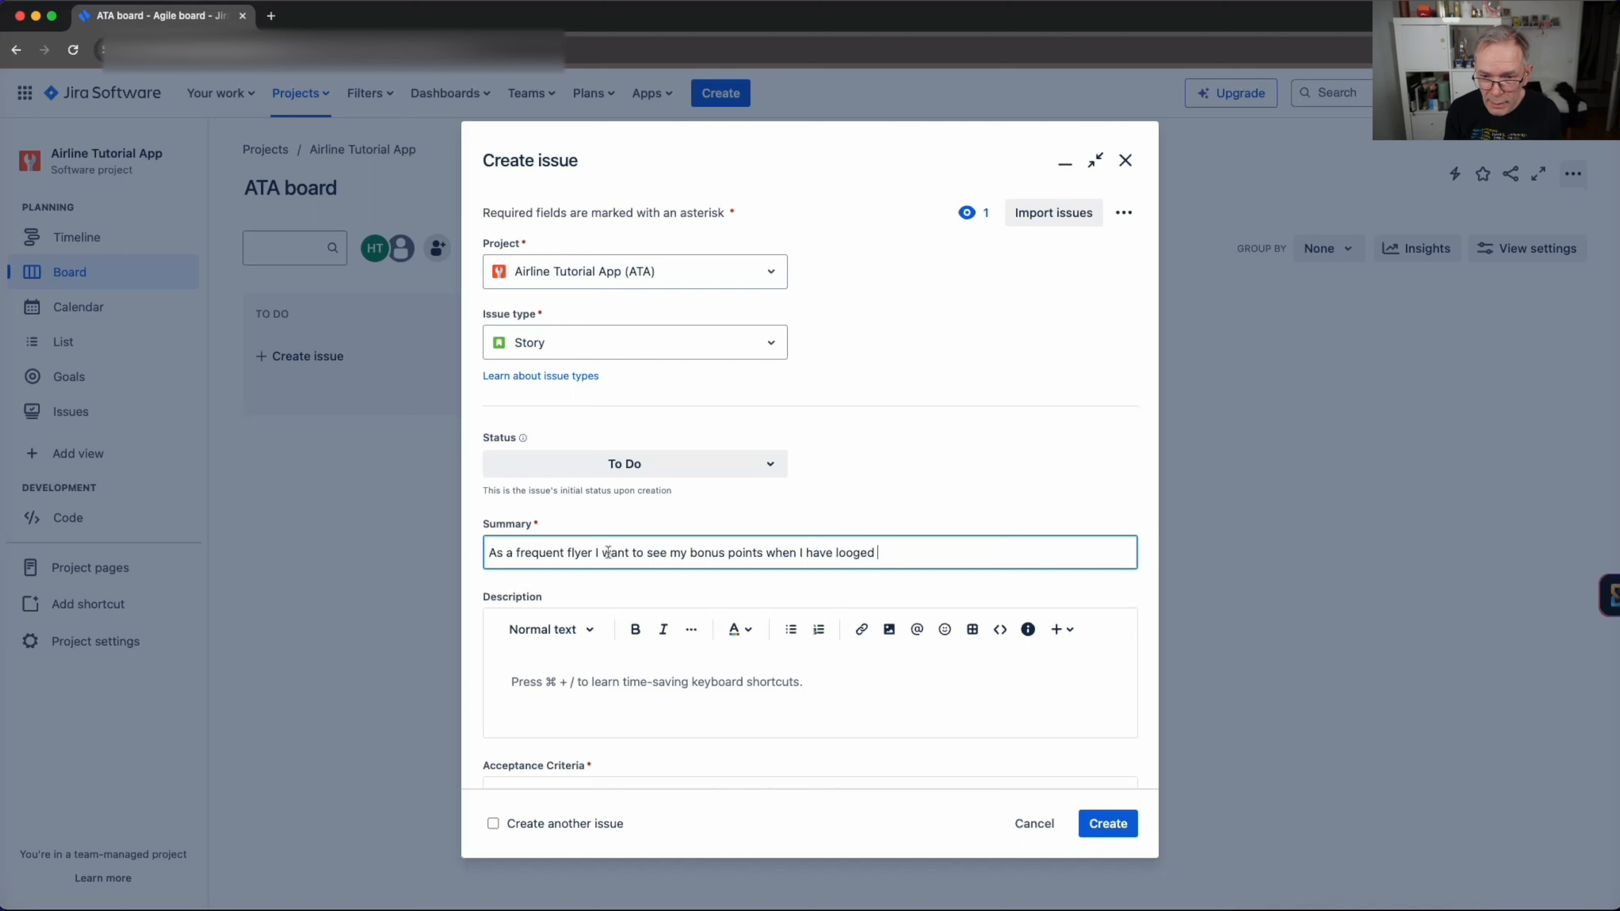
{"action": "key", "text": "BackSpace"}
{"action": "key", "text": "BackSpace"}
{"action": "key", "text": "BackSpace"}
{"action": "key", "text": "BackSpace"}
{"action": "key", "text": "BackSpace"}
{"action": "key", "text": "BackSpace"}
{"action": "key", "text": "BackSpace"}
{"action": "type", "text": "sign"}
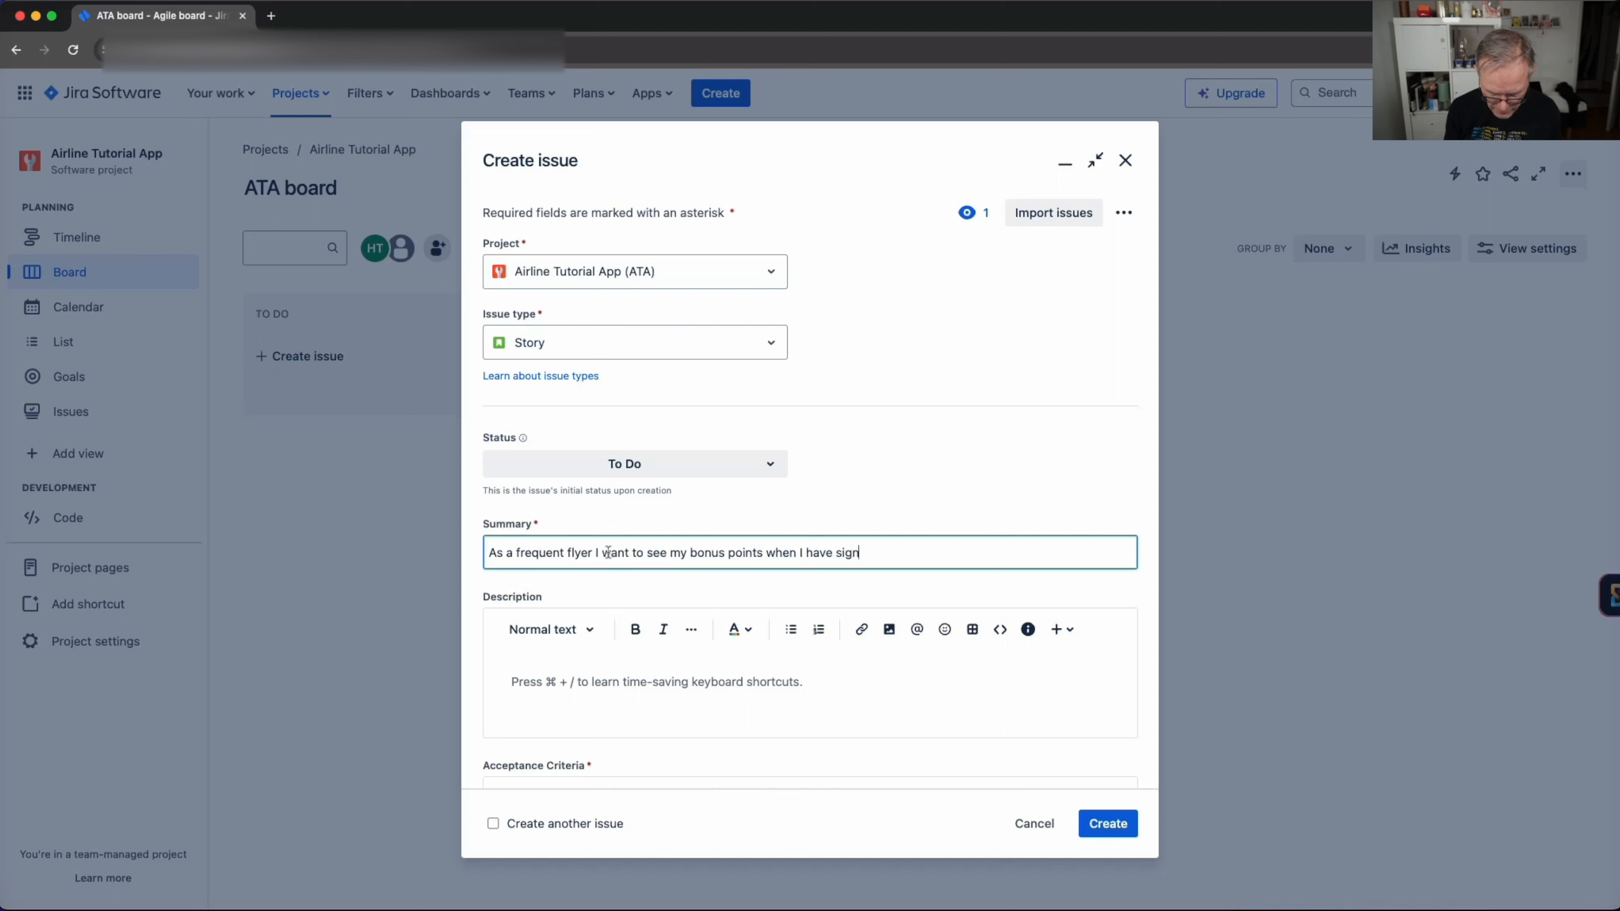
{"action": "type", "text": "ed in"}
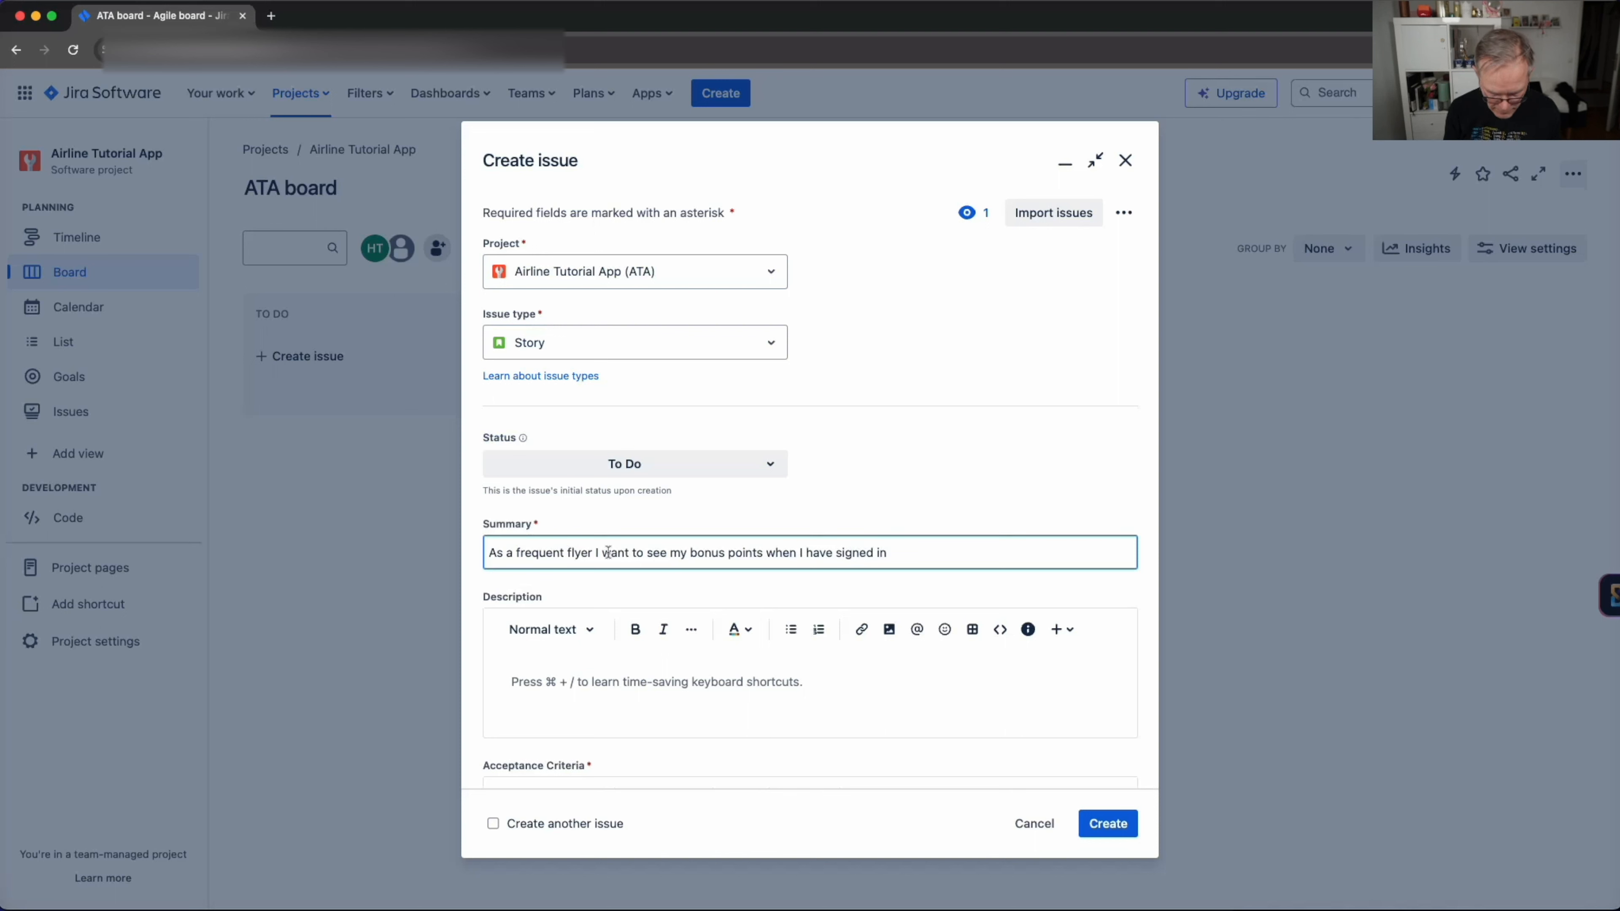